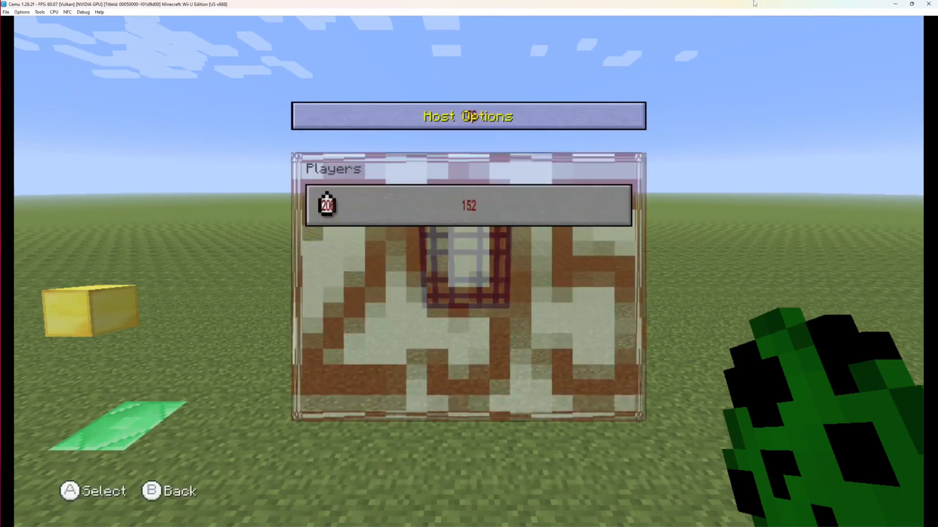
Set the world's time to night through the host options and return to the game.
{"action": "key", "text": "a"}
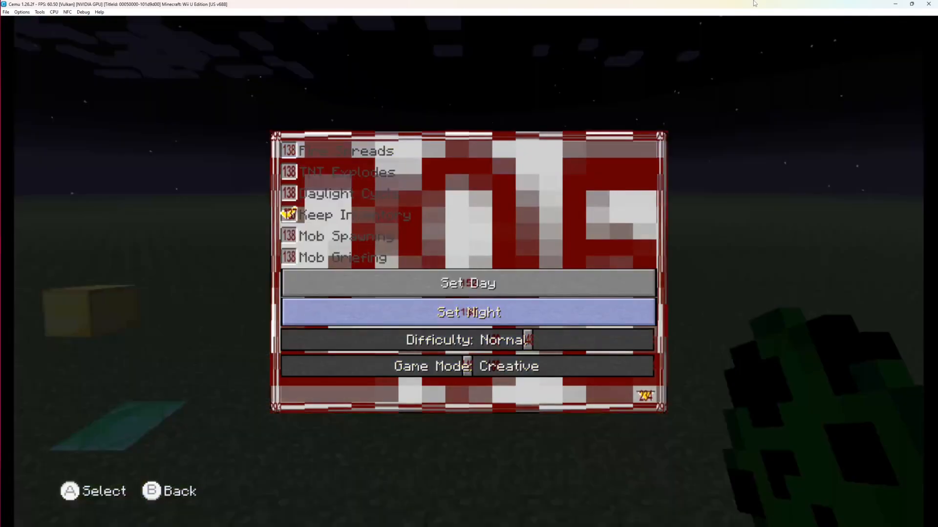
{"action": "key", "text": "b"}
{"action": "key", "text": "b"}
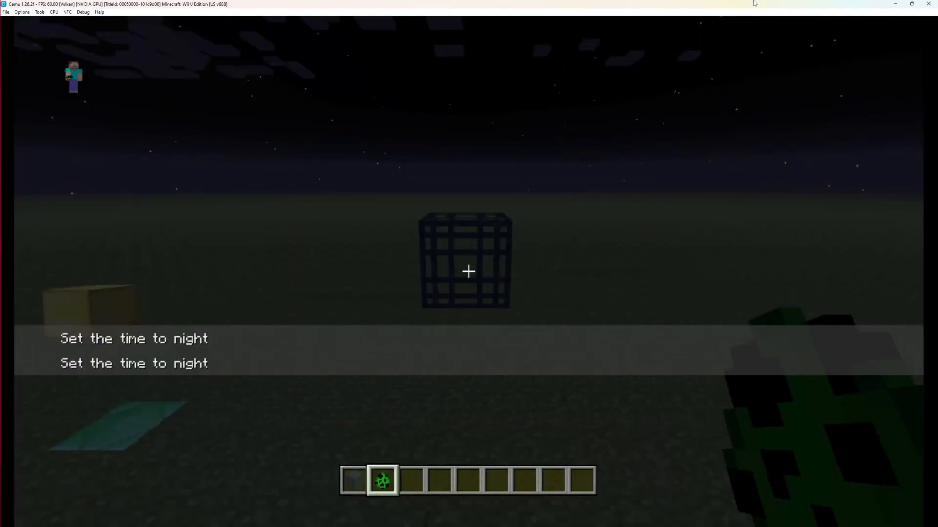
Save the Minecraft world and exit the game.
{"action": "key", "text": "plus"}
{"action": "key", "text": "Up"}
{"action": "key", "text": "a"}
{"action": "key", "text": "Down"}
{"action": "key", "text": "a"}
{"action": "key", "text": "Down"}
{"action": "key", "text": "a"}
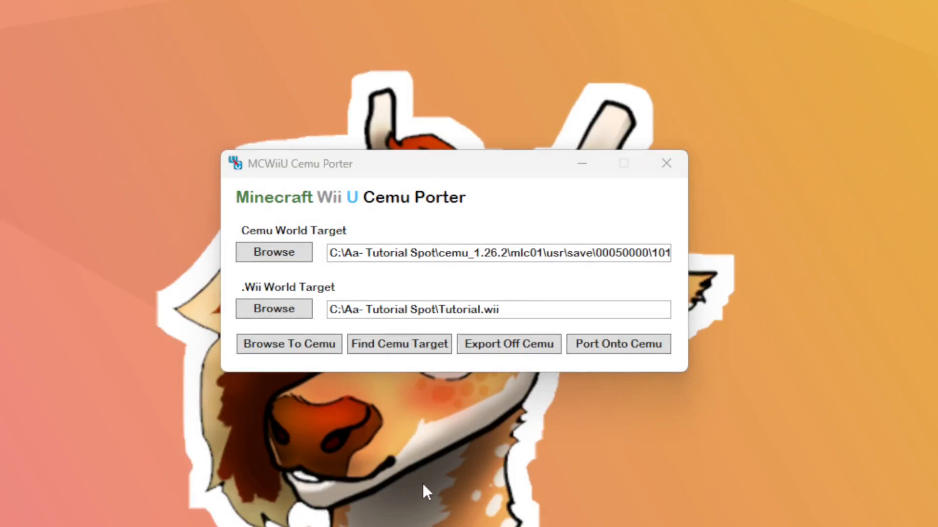
Export the Cemu world to Tutorial.wii with MCWiiU Cemu Porter and dismiss the completion message.
{"action": "left_click", "coordinate": [507, 347]}
{"action": "left_click", "coordinate": [438, 341]}
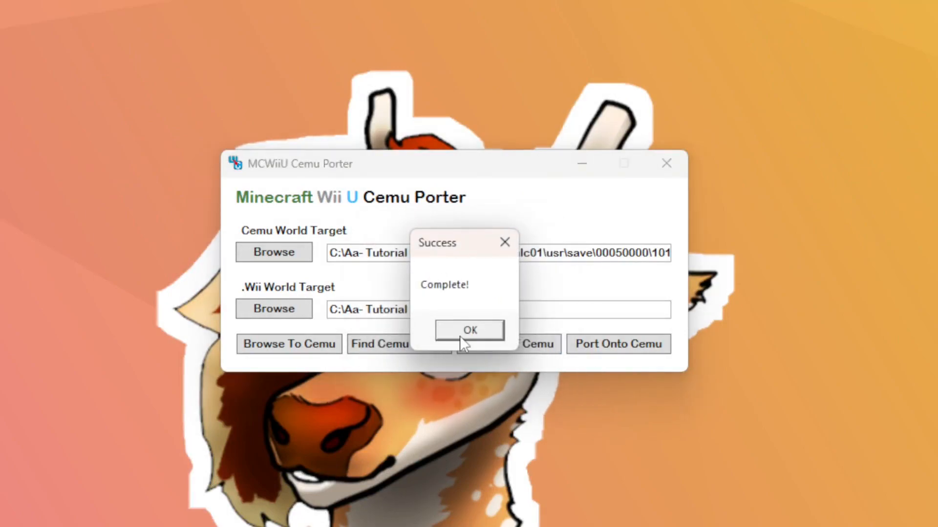
{"action": "left_click", "coordinate": [462, 335]}
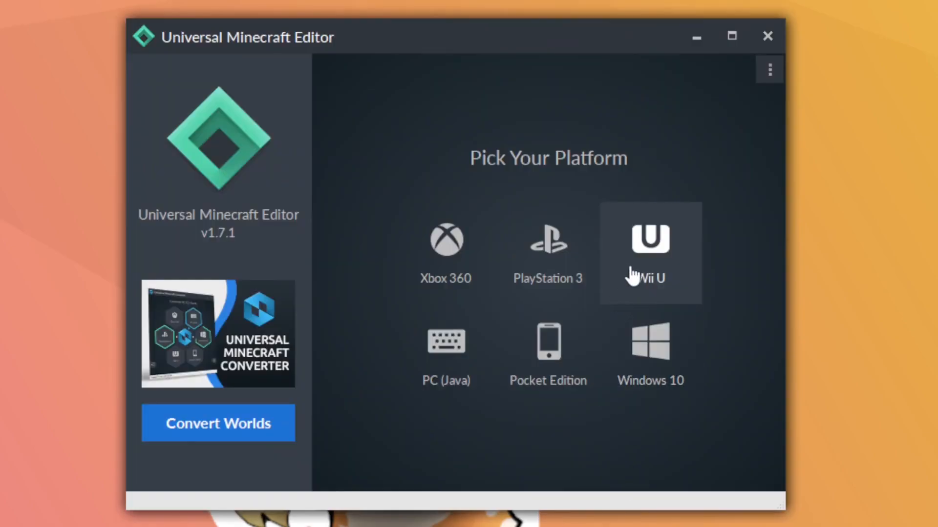
Open Tutorial.wii from C:\Aa- Tutorial Spot as a Wii U world in Universal Minecraft Editor.
{"action": "left_click", "coordinate": [632, 277]}
{"action": "left_click", "coordinate": [191, 409]}
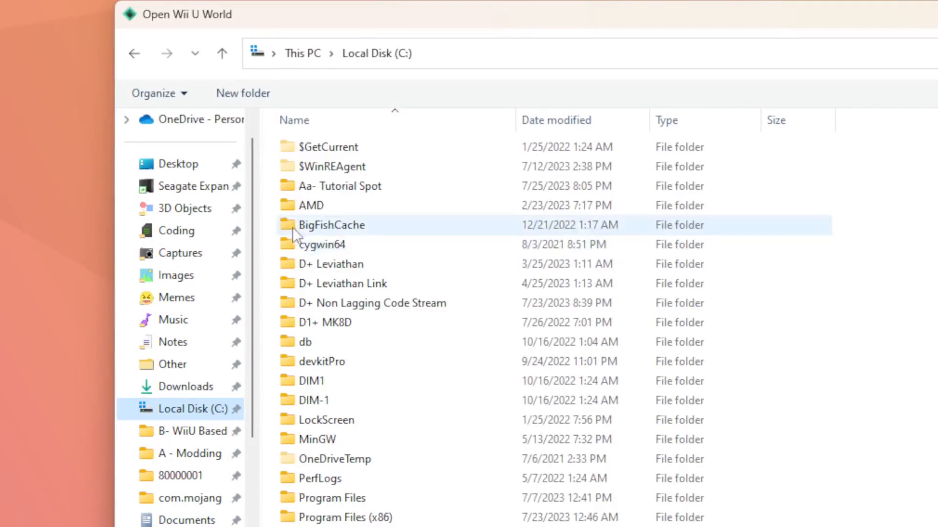
{"action": "double_click", "coordinate": [312, 187]}
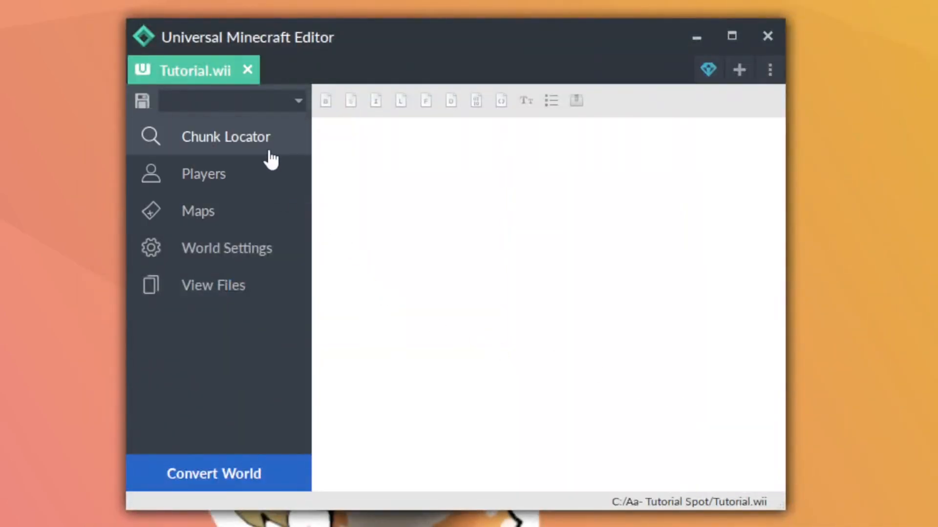
Locate the overworld chunk containing the mob spawner, chunk [-5, -5], in the Chunk Locator and open it.
{"action": "left_click", "coordinate": [272, 157]}
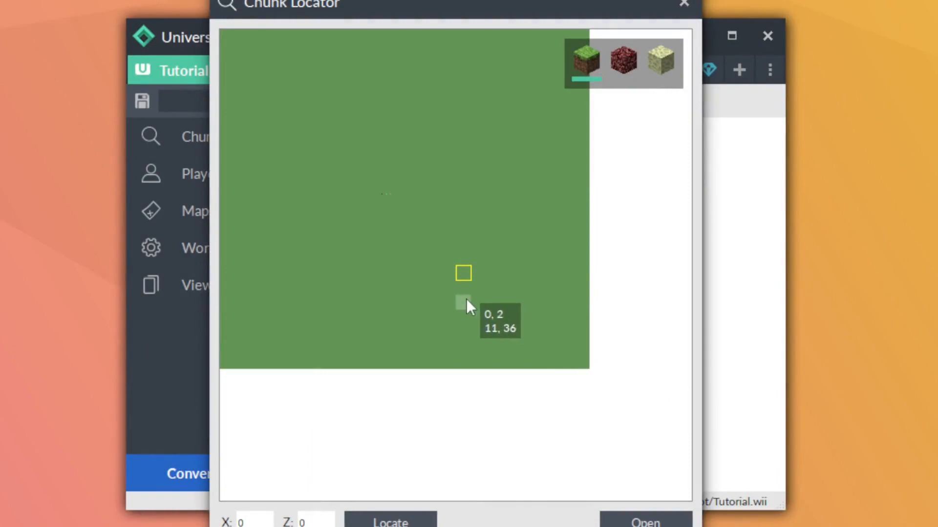
{"action": "left_click_drag", "start_coordinate": [366, 243], "coordinate": [469, 346]}
{"action": "scroll", "coordinate": [474, 350], "scroll_direction": "up", "scroll_amount": 2}
{"action": "scroll", "coordinate": [512, 384], "scroll_direction": "up", "scroll_amount": 1}
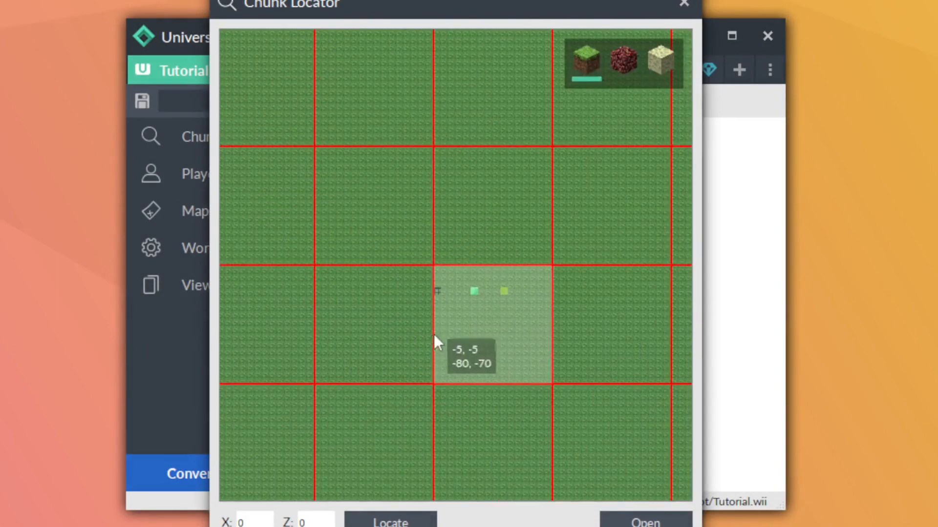
{"action": "scroll", "coordinate": [484, 360], "scroll_direction": "up", "scroll_amount": 1}
{"action": "left_click_drag", "start_coordinate": [525, 381], "coordinate": [510, 365]}
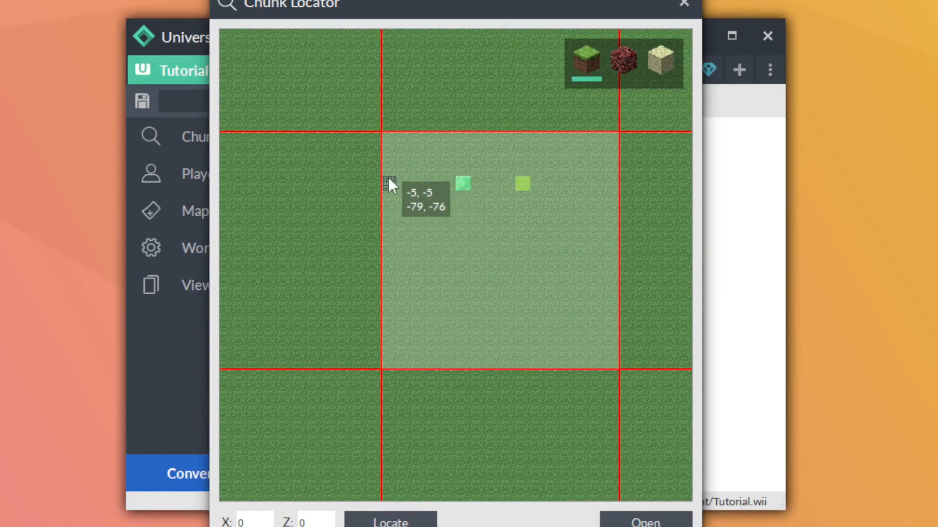
{"action": "left_click", "coordinate": [524, 195]}
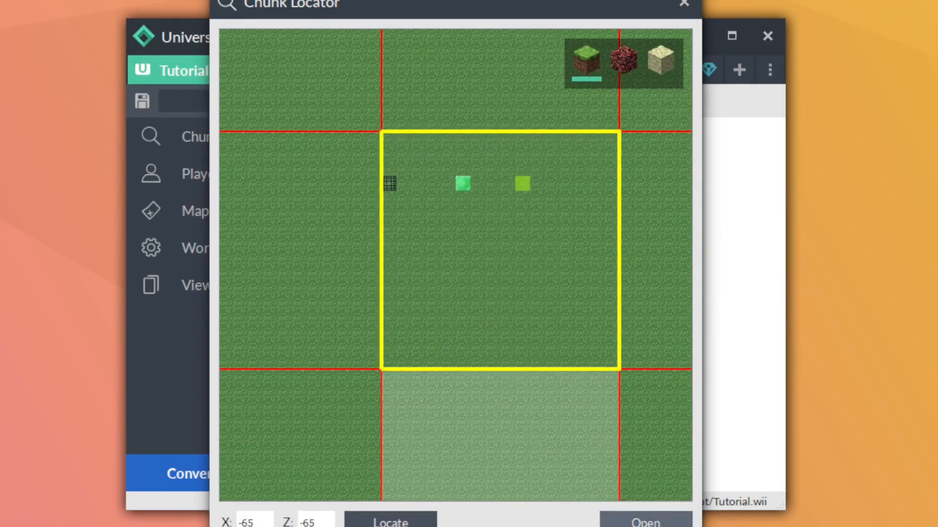
{"action": "left_click", "coordinate": [645, 524]}
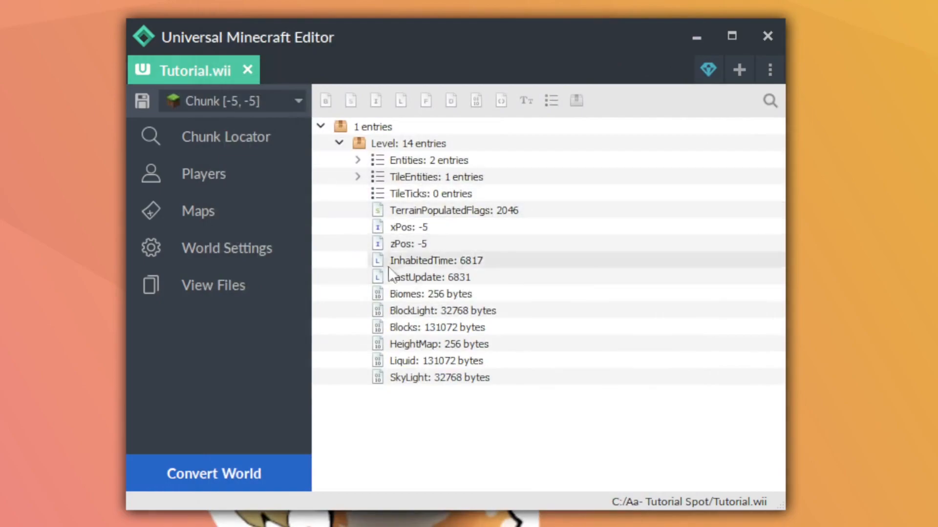
Look through the chunk's Entities, then expand TileEntities and its Mob Spawner entry.
{"action": "left_click", "coordinate": [357, 161]}
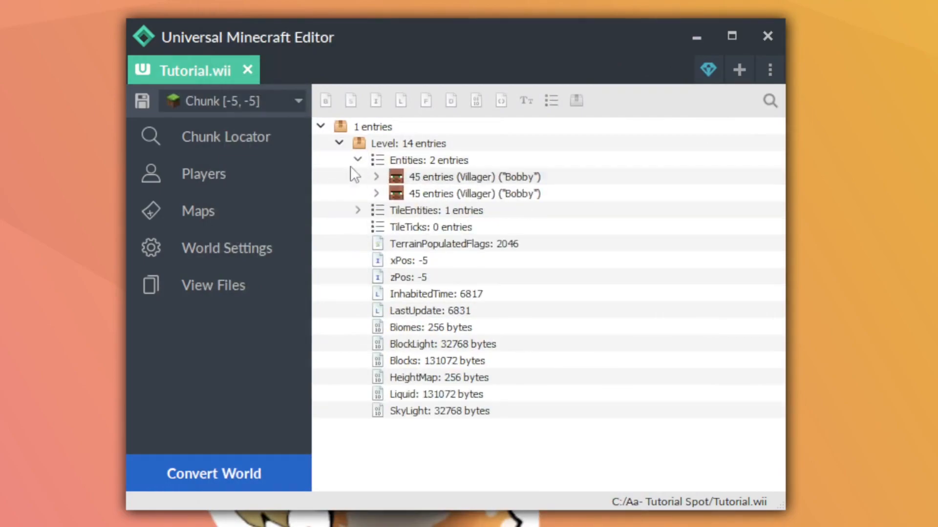
{"action": "left_click", "coordinate": [357, 161]}
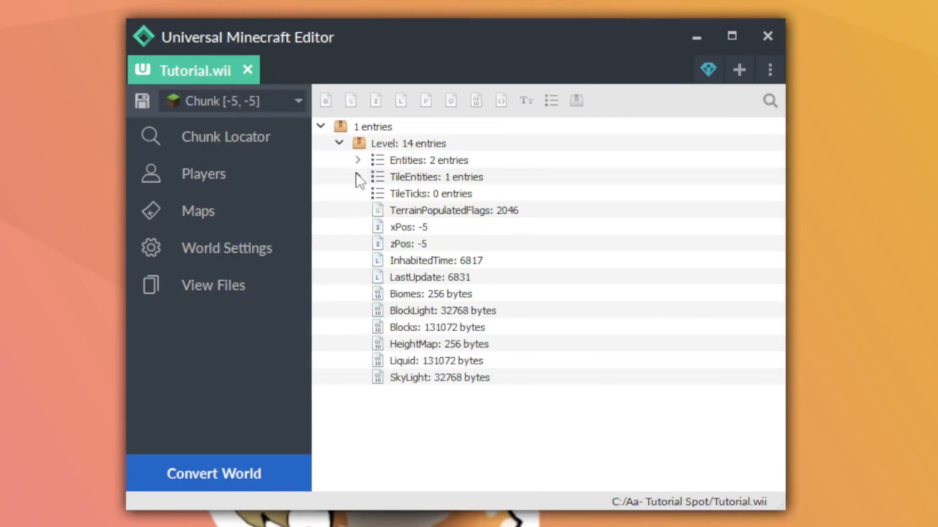
{"action": "left_click", "coordinate": [357, 176]}
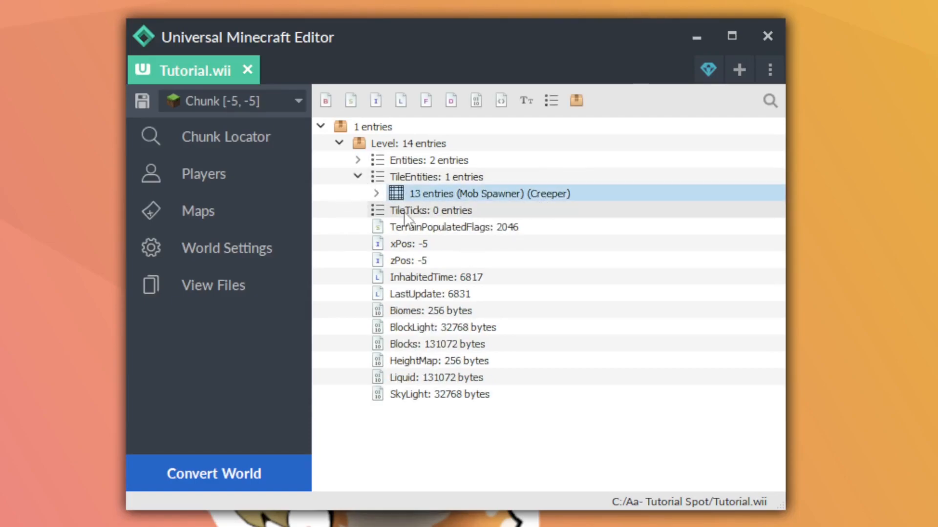
{"action": "left_click", "coordinate": [377, 198]}
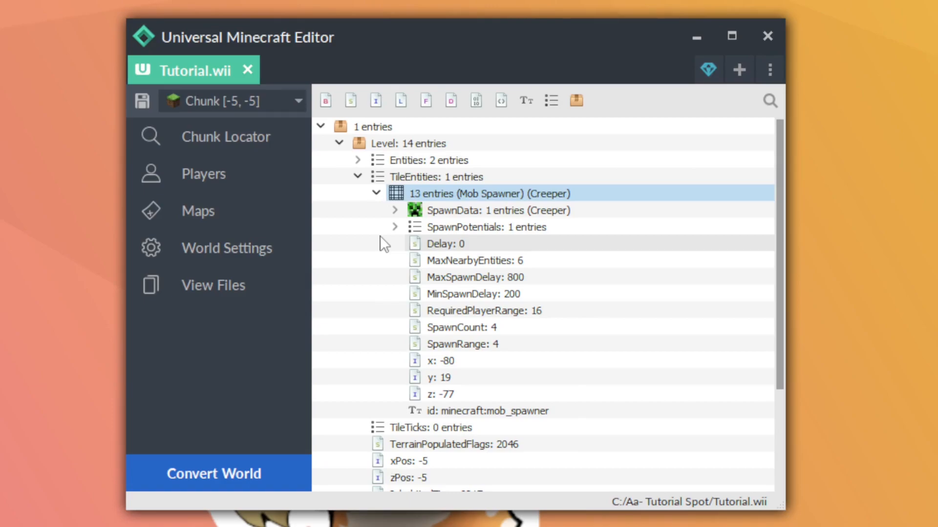
Expand the spawner's SpawnPotentials and SpawnData and examine the mob id stored in SpawnData.
{"action": "left_click", "coordinate": [453, 225]}
{"action": "left_click", "coordinate": [462, 212]}
{"action": "left_click", "coordinate": [464, 226]}
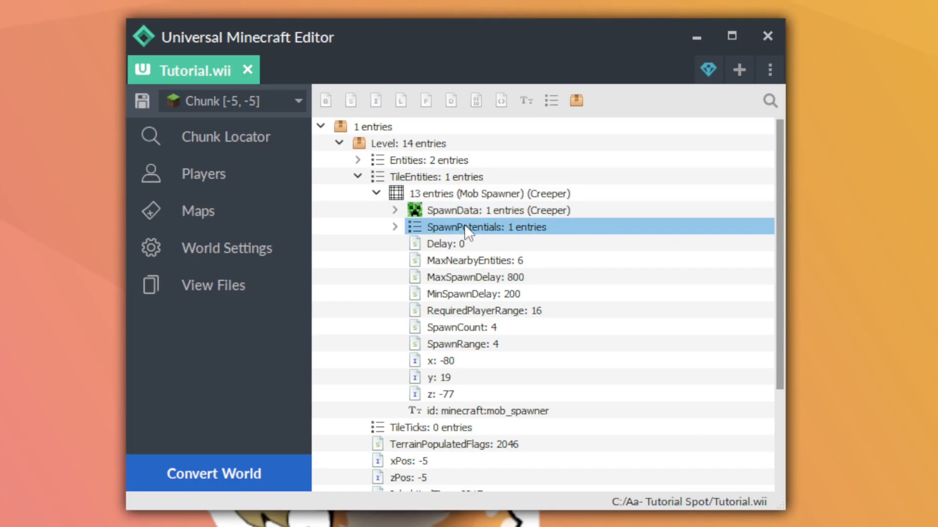
{"action": "left_click", "coordinate": [398, 229]}
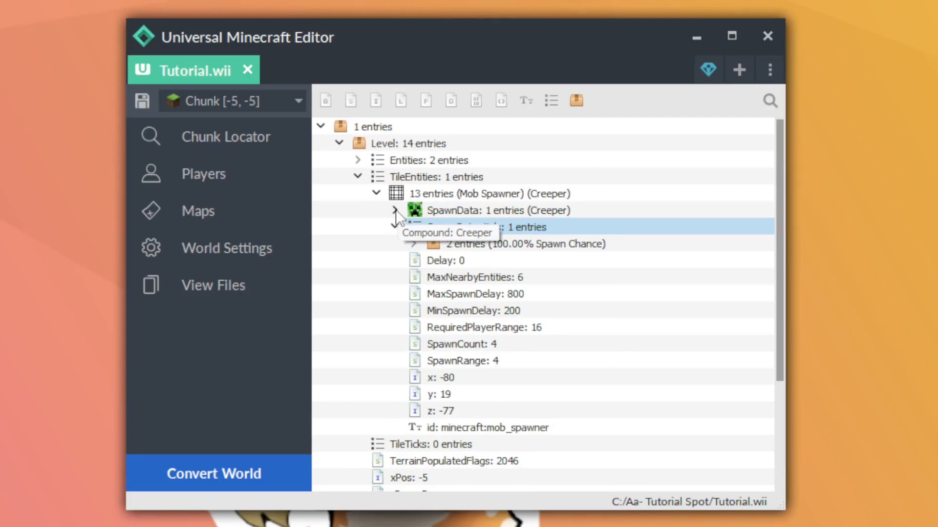
{"action": "left_click", "coordinate": [396, 210]}
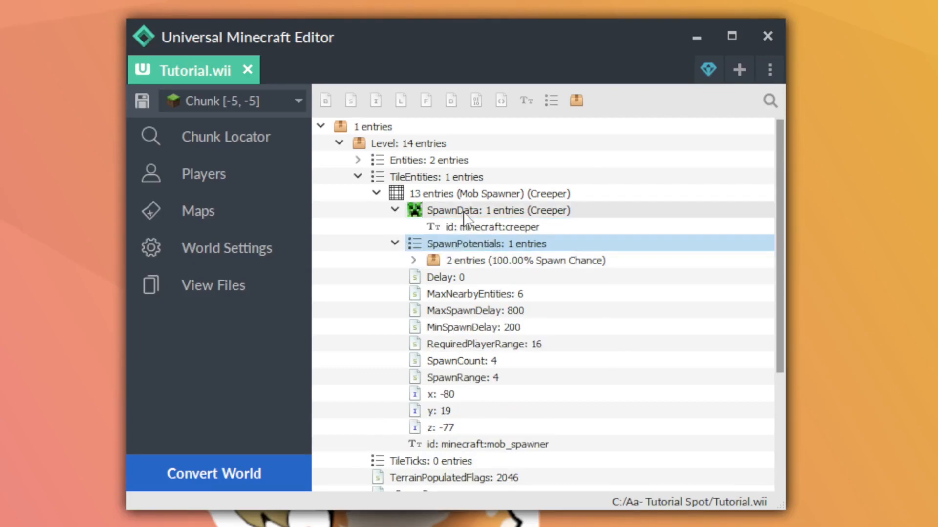
{"action": "left_click", "coordinate": [499, 213]}
{"action": "left_click", "coordinate": [507, 225]}
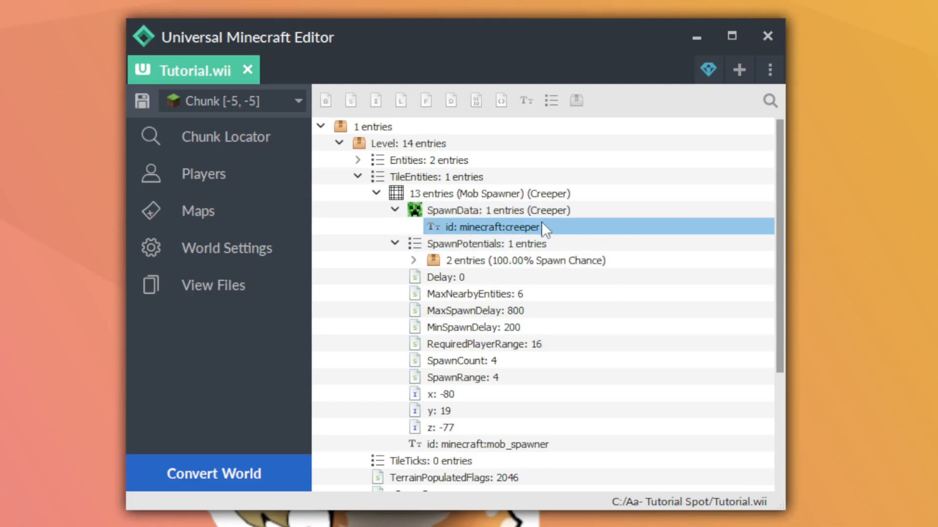
{"action": "left_click", "coordinate": [505, 213]}
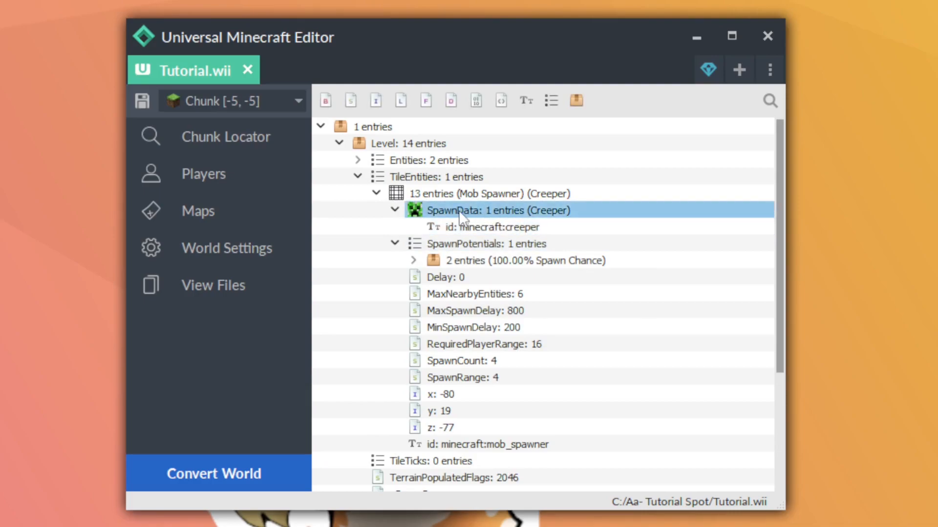
{"action": "left_click", "coordinate": [532, 225]}
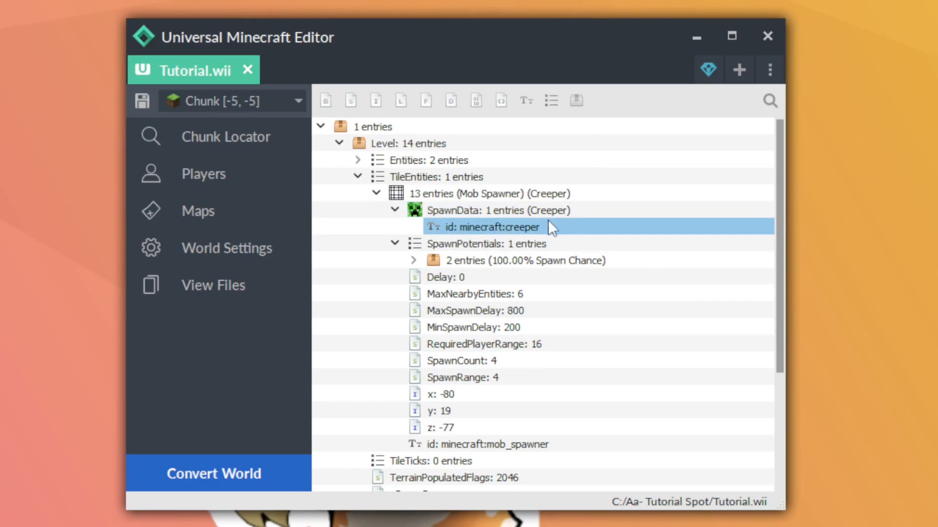
Inspect the existing spawn entry in SpawnPotentials and paste a copy of it into the same list.
{"action": "left_click", "coordinate": [488, 264]}
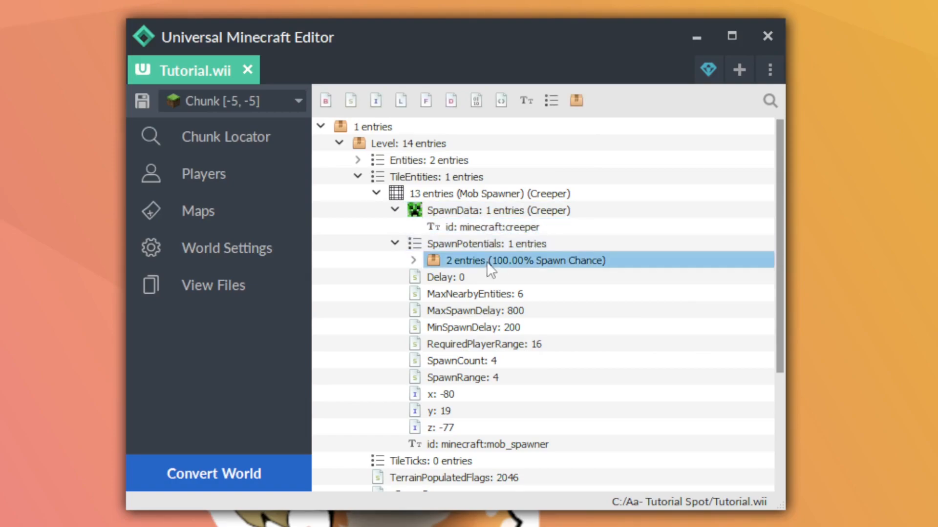
{"action": "left_click", "coordinate": [413, 261]}
{"action": "left_click", "coordinate": [498, 284]}
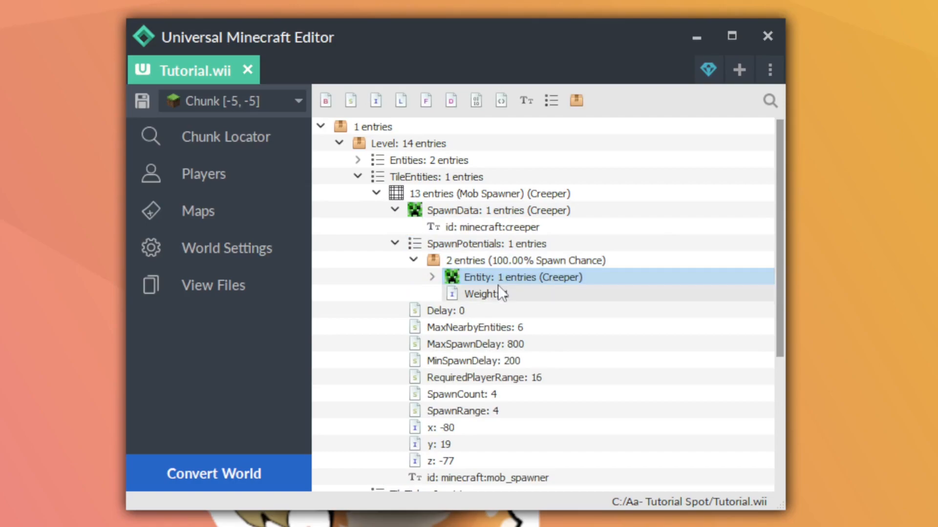
{"action": "left_click", "coordinate": [506, 266]}
{"action": "left_click", "coordinate": [413, 261]}
{"action": "right_click", "coordinate": [441, 259]}
{"action": "left_click", "coordinate": [450, 264]}
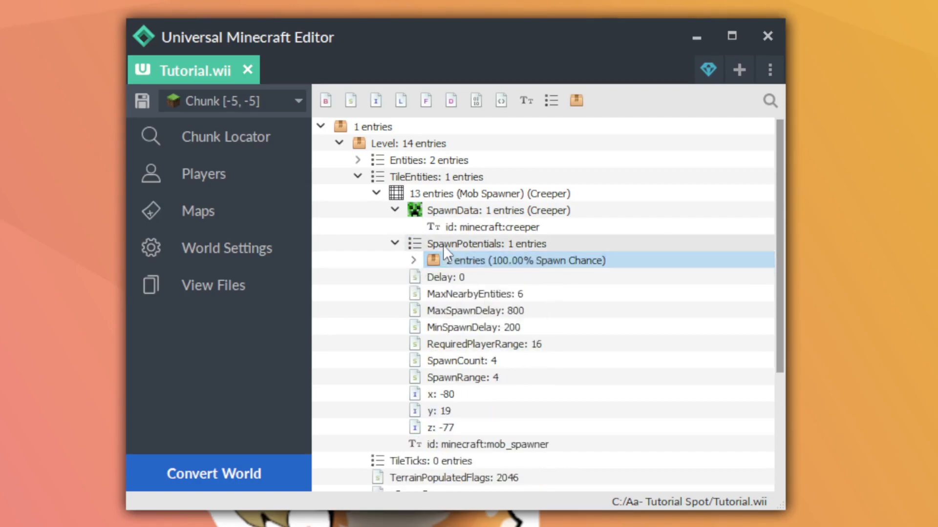
{"action": "left_click", "coordinate": [465, 245]}
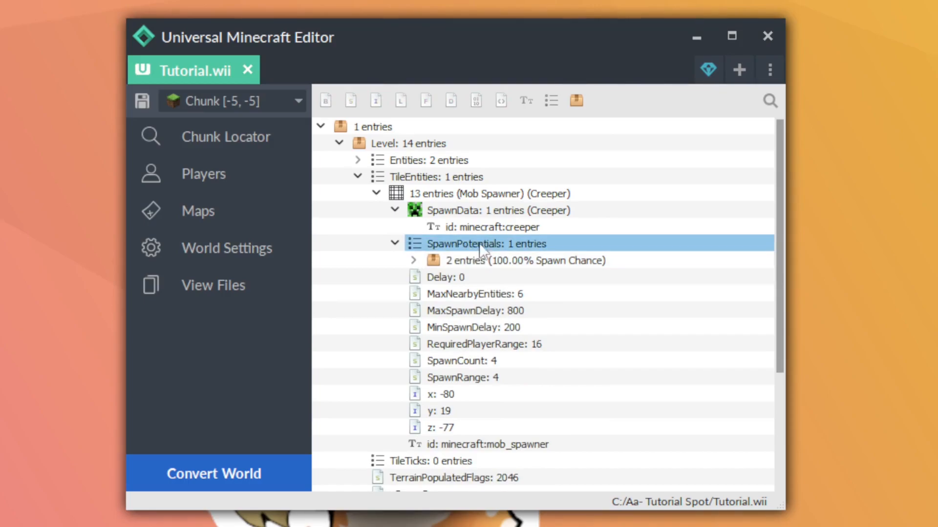
{"action": "right_click", "coordinate": [421, 246]}
{"action": "left_click", "coordinate": [499, 274]}
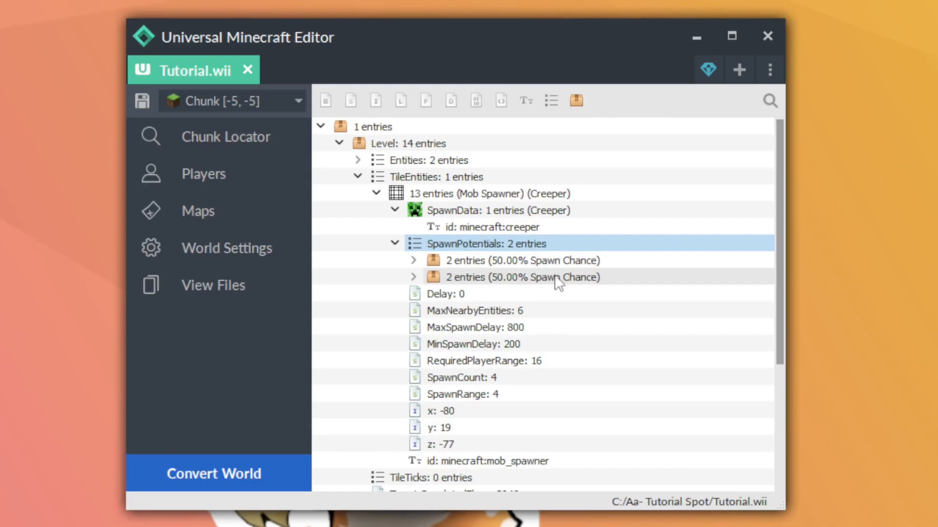
Expand both SpawnPotentials entries and set the second entry's entity id to minecraft:spider.
{"action": "left_click", "coordinate": [413, 261]}
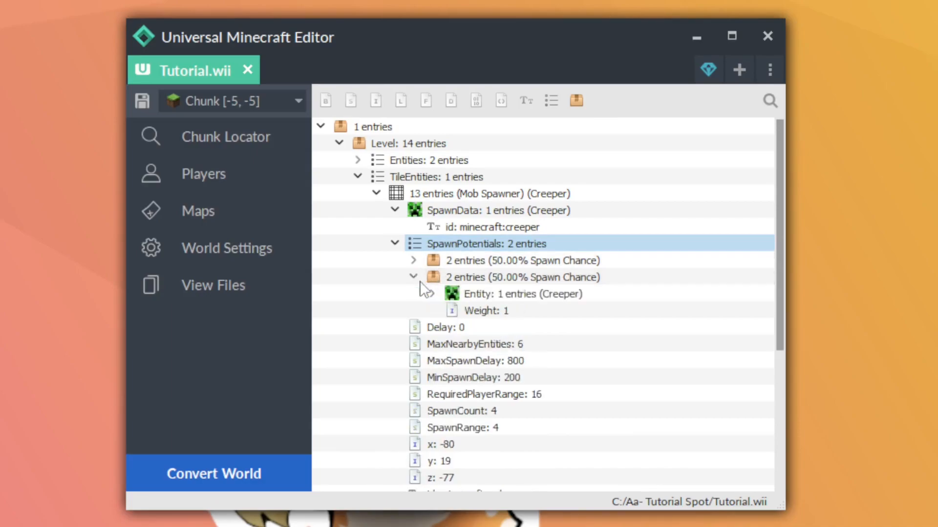
{"action": "left_click", "coordinate": [413, 310]}
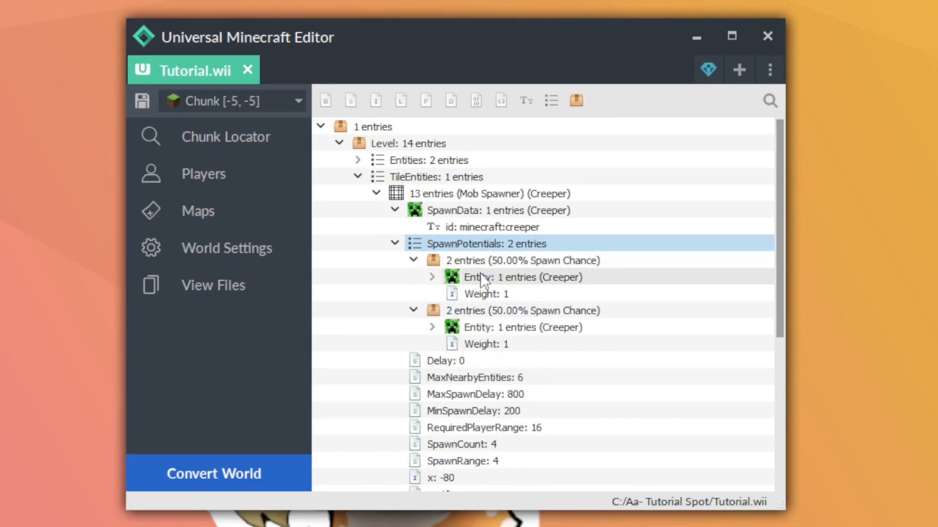
{"action": "left_click", "coordinate": [433, 276]}
{"action": "left_click", "coordinate": [433, 344]}
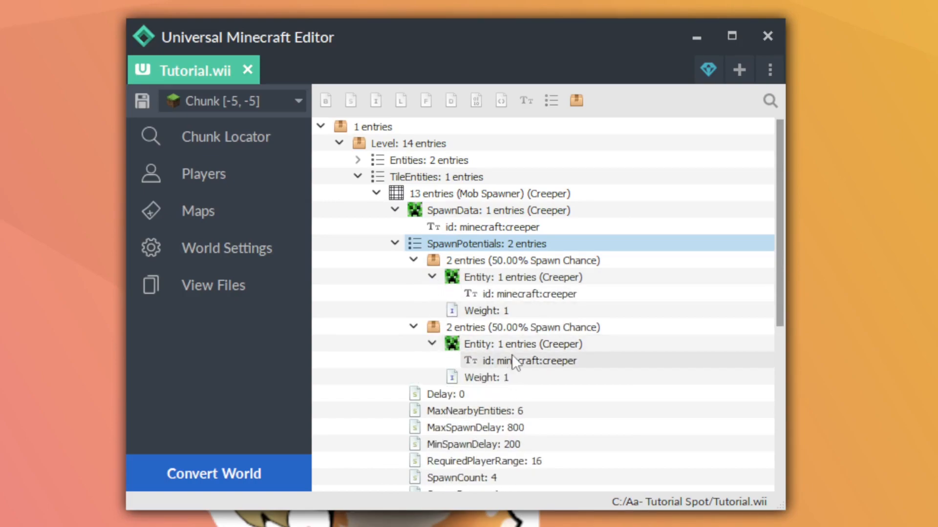
{"action": "double_click", "coordinate": [596, 359]}
{"action": "type", "text": "spider"}
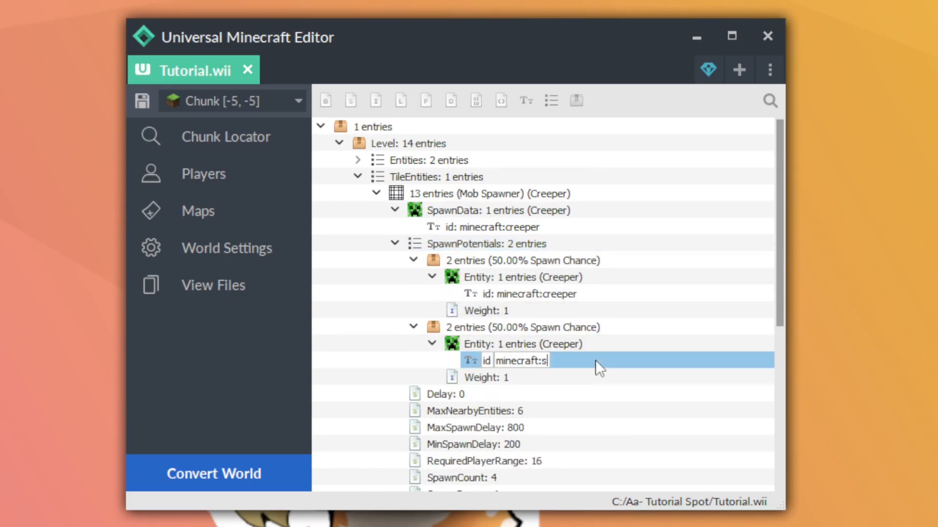
{"action": "key", "text": "Return"}
Set the first SpawnPotentials entry's entity id to minecraft:witch and save the world.
{"action": "double_click", "coordinate": [540, 294]}
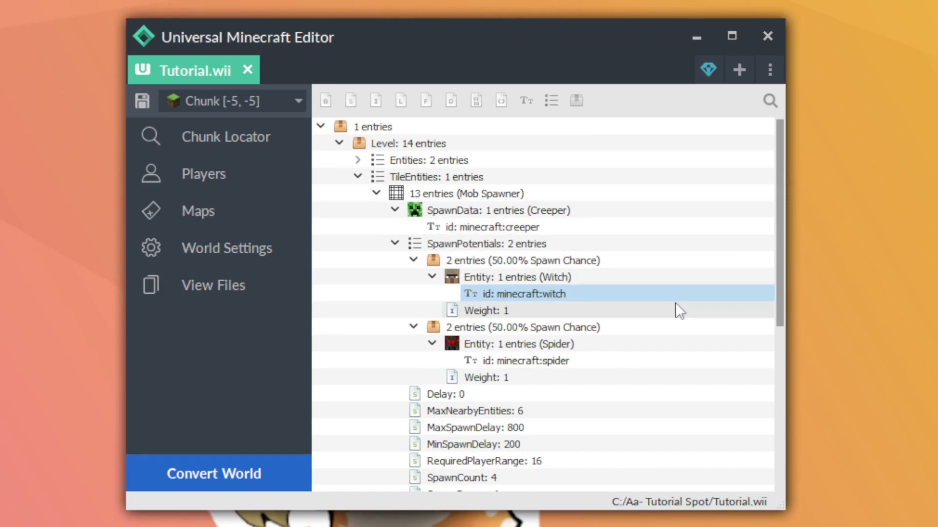
{"action": "key", "text": "ctrl+s"}
{"action": "left_click", "coordinate": [566, 313]}
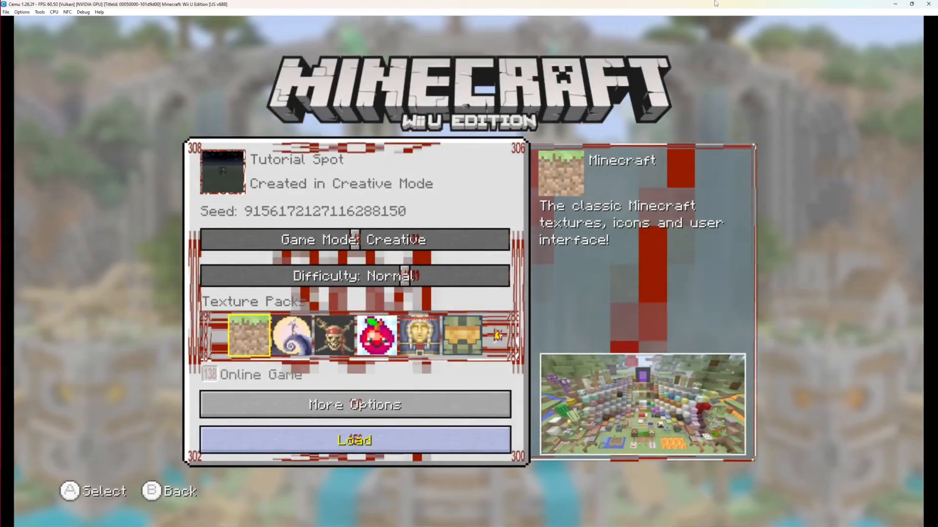
Load the Tutorial Spot world in Cemu and open the menu containing the host options.
{"action": "key", "text": "Return"}
{"action": "key", "text": "Return"}
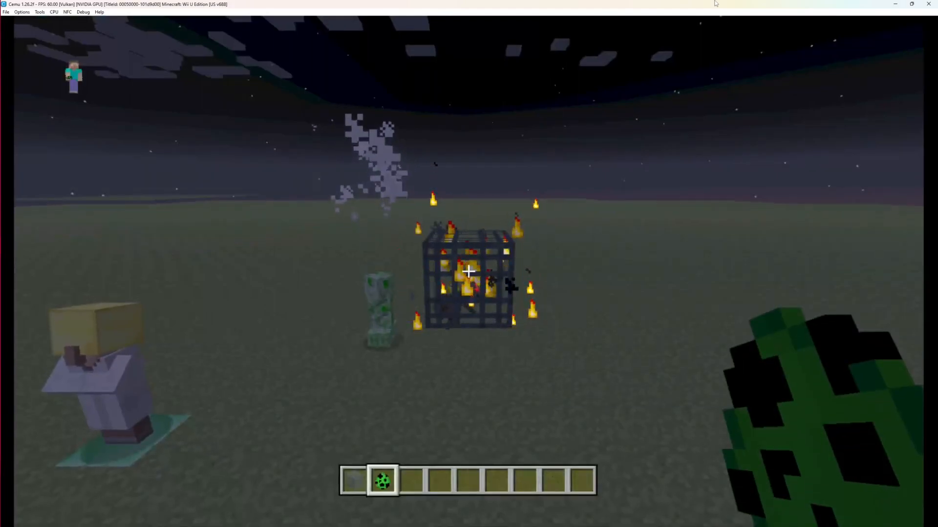
{"action": "key", "text": "Tab"}
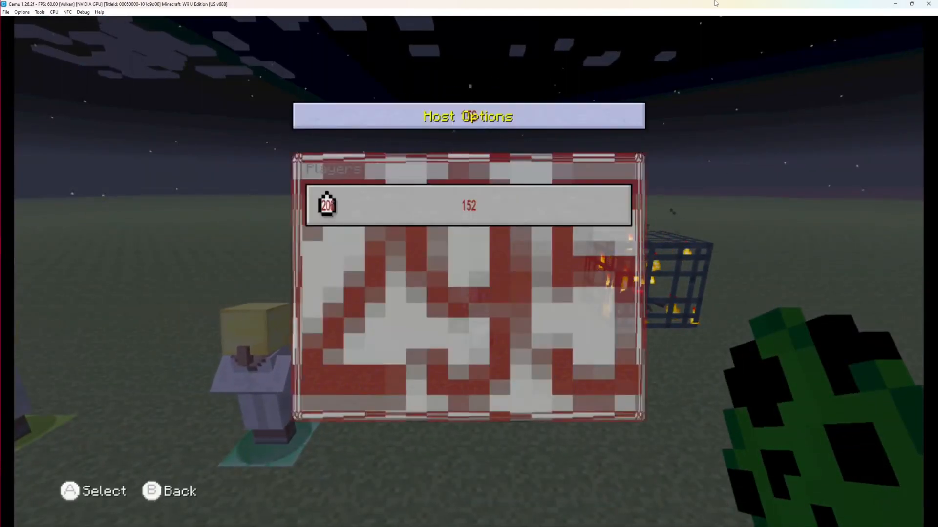
Resume the game, switch to the empty third hotbar slot, and observe the spawner's mobs from near and far.
{"action": "key", "text": "Escape"}
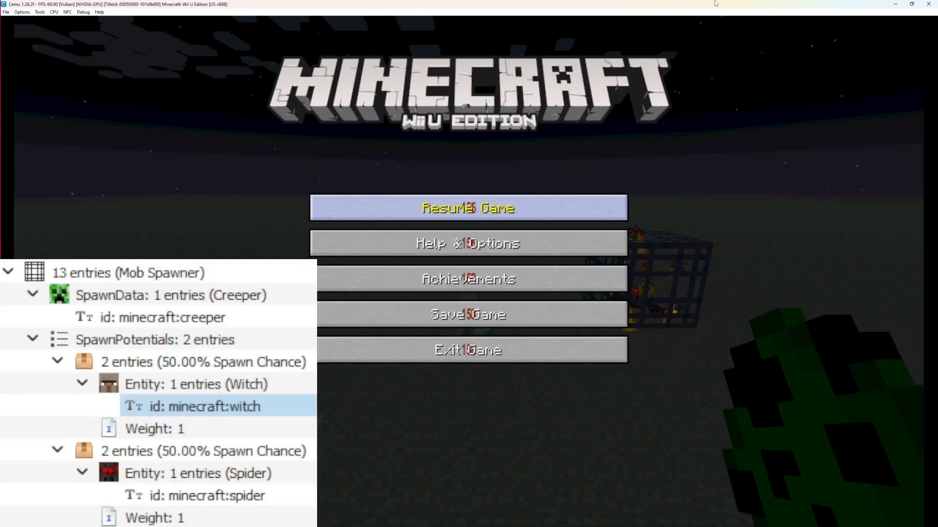
{"action": "key", "text": "Escape"}
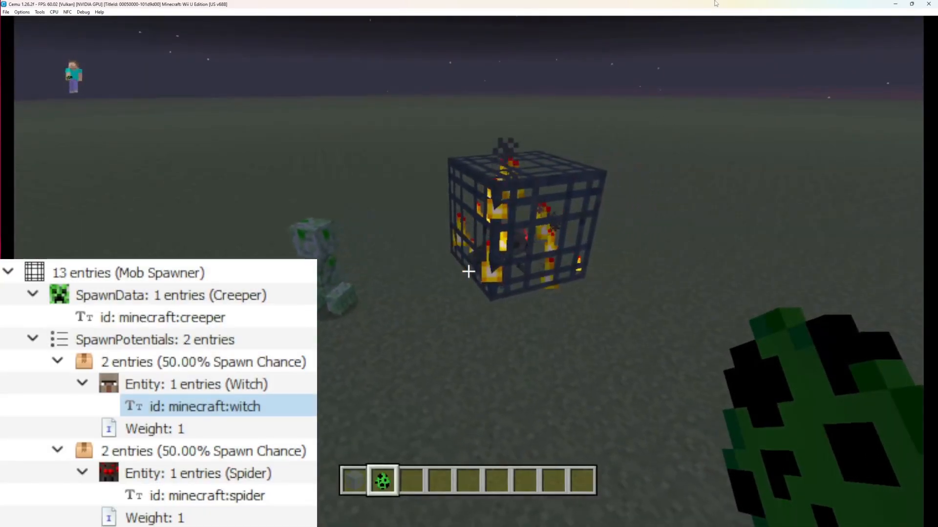
{"action": "key", "text": "3"}
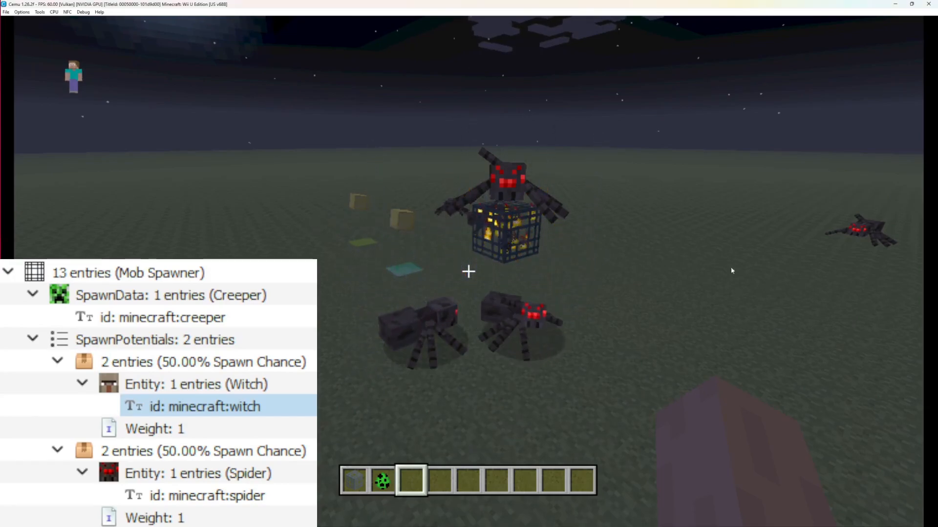
{"action": "key", "text": "w"}
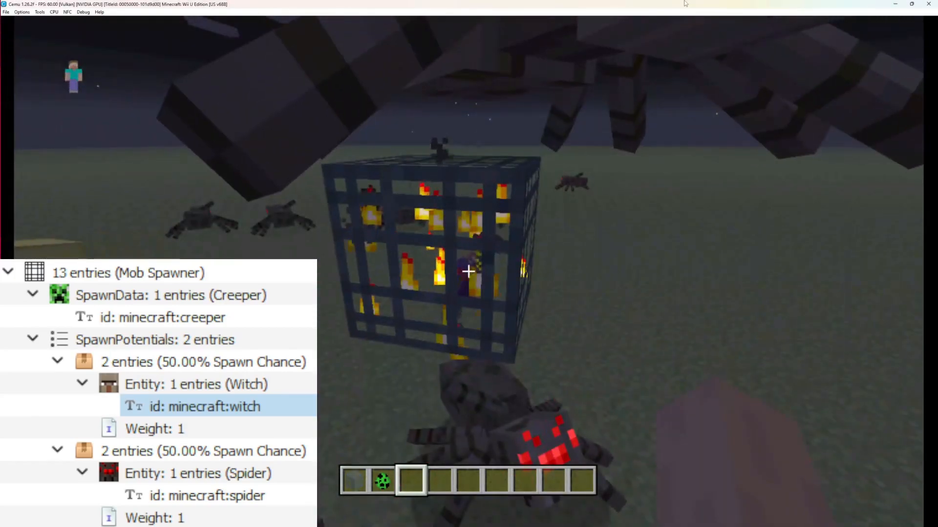
{"action": "key", "text": "s"}
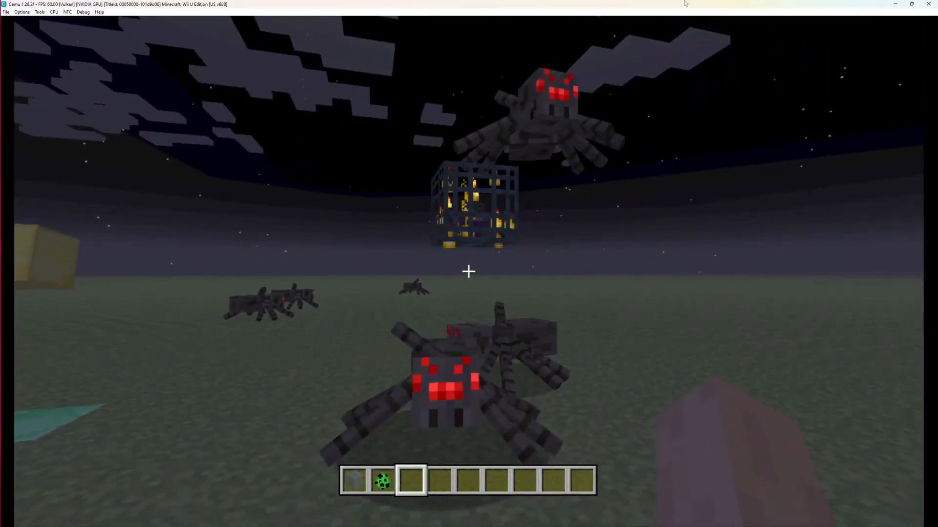
Pause the Minecraft session and exit the world.
{"action": "key", "text": "Escape"}
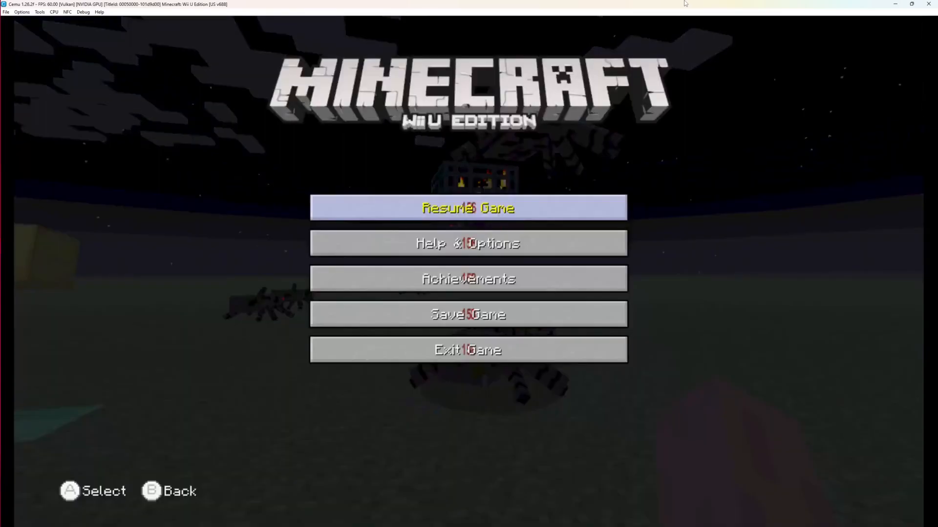
{"action": "key", "text": "Up"}
{"action": "key", "text": "Return"}
{"action": "key", "text": "Down"}
{"action": "key", "text": "Return"}
{"action": "key", "text": "Down"}
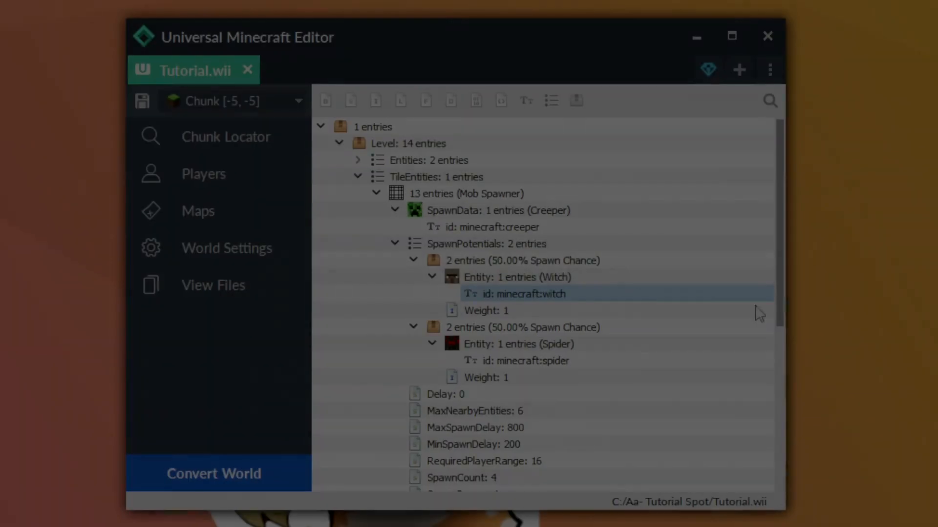
In Universal Minecraft Editor, open the Wii U world Tutorial Off.wii from the Aa- Tutorial Spot folder on Local Disk (C:).
{"action": "left_click", "coordinate": [555, 244]}
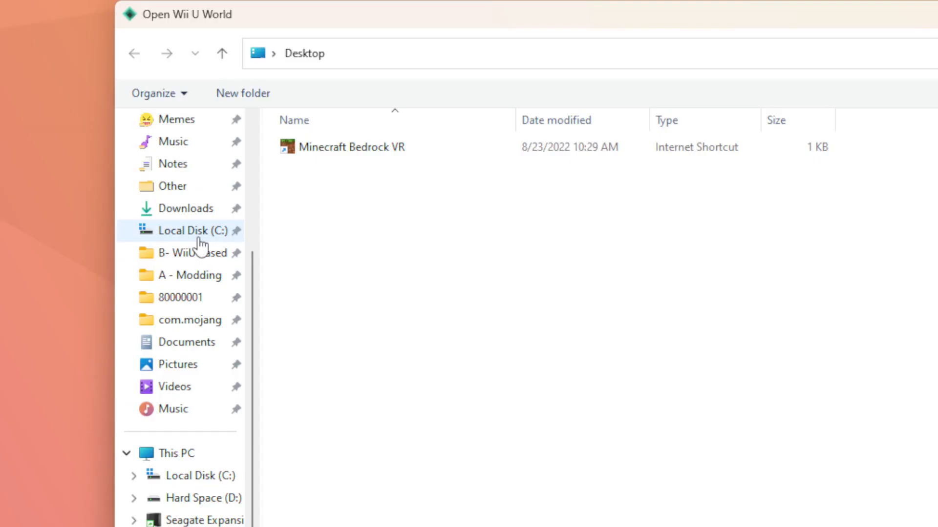
{"action": "left_click", "coordinate": [196, 233]}
{"action": "left_click", "coordinate": [305, 186]}
{"action": "double_click", "coordinate": [306, 186]}
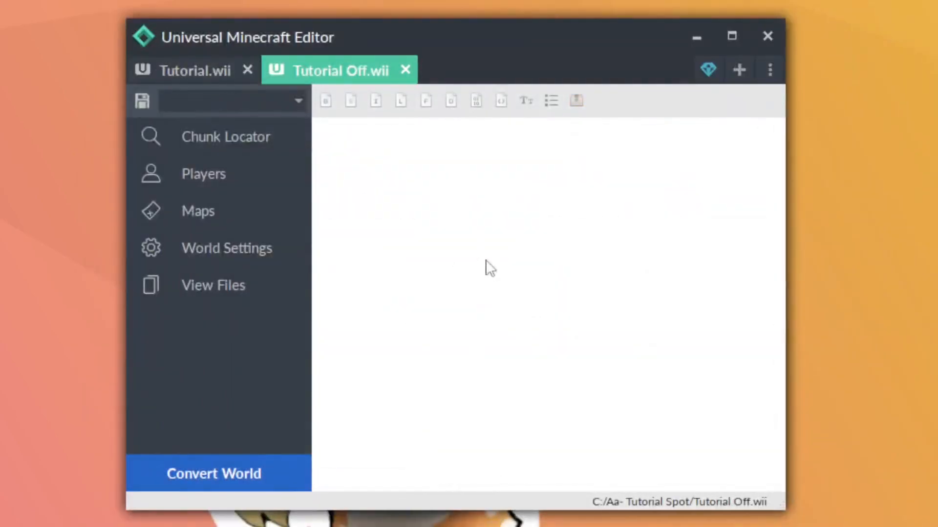
Locate and open the overworld chunk [-5, -5] of Tutorial Off.wii with the Chunk Locator.
{"action": "left_click", "coordinate": [228, 141]}
{"action": "scroll", "coordinate": [464, 264], "scroll_direction": "up", "scroll_amount": 4}
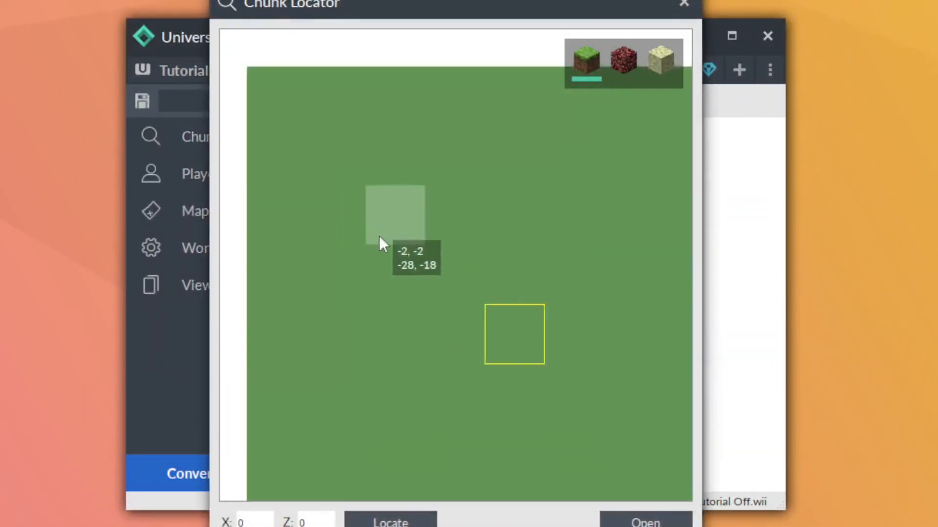
{"action": "left_click", "coordinate": [421, 285]}
{"action": "left_click", "coordinate": [640, 521]}
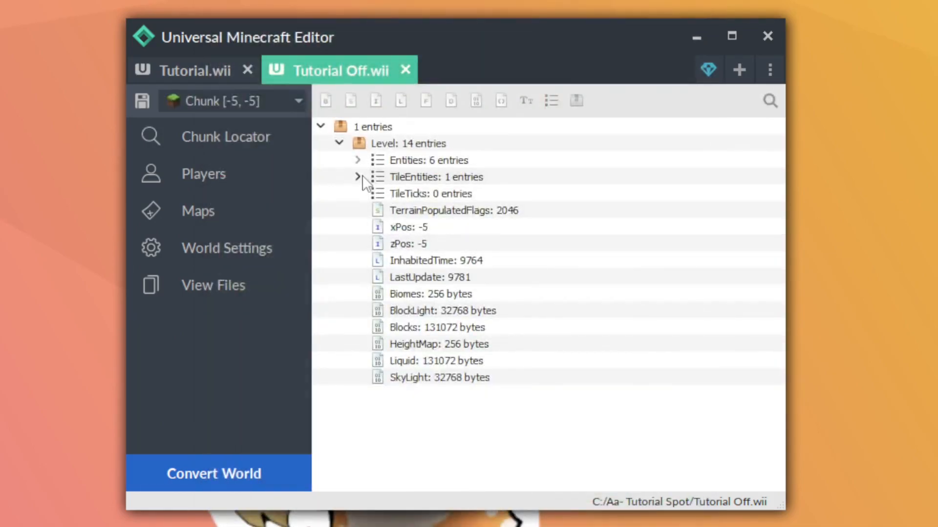
Expand the Mob Spawner under TileEntities, check its SpawnData id, and expand both SpawnPotentials entries.
{"action": "left_click", "coordinate": [358, 177]}
{"action": "left_click", "coordinate": [377, 194]}
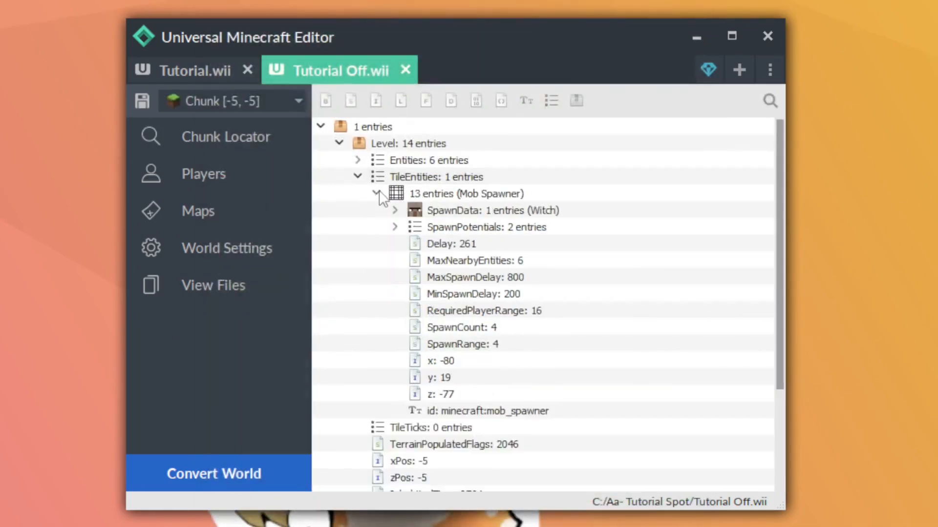
{"action": "left_click", "coordinate": [395, 227]}
{"action": "left_click", "coordinate": [395, 210]}
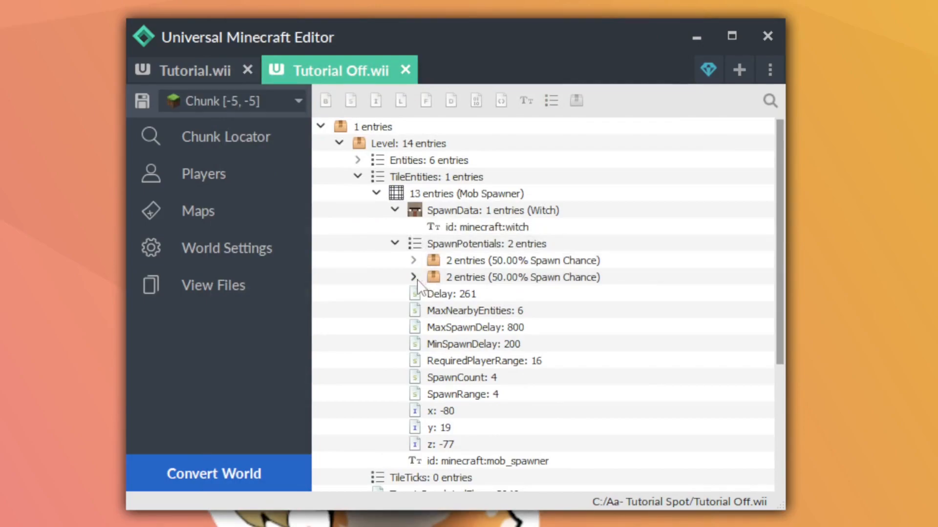
{"action": "left_click", "coordinate": [413, 277]}
{"action": "left_click", "coordinate": [413, 261]}
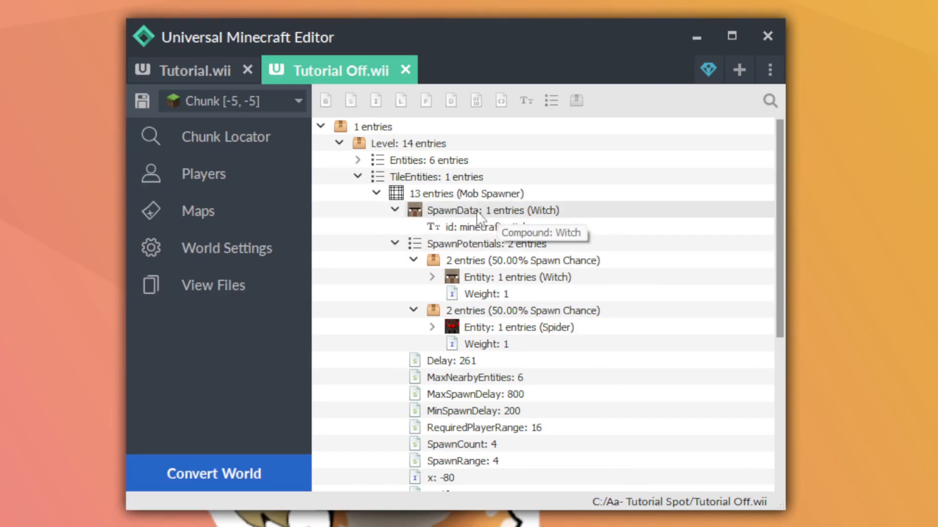
{"action": "left_click", "coordinate": [394, 211]}
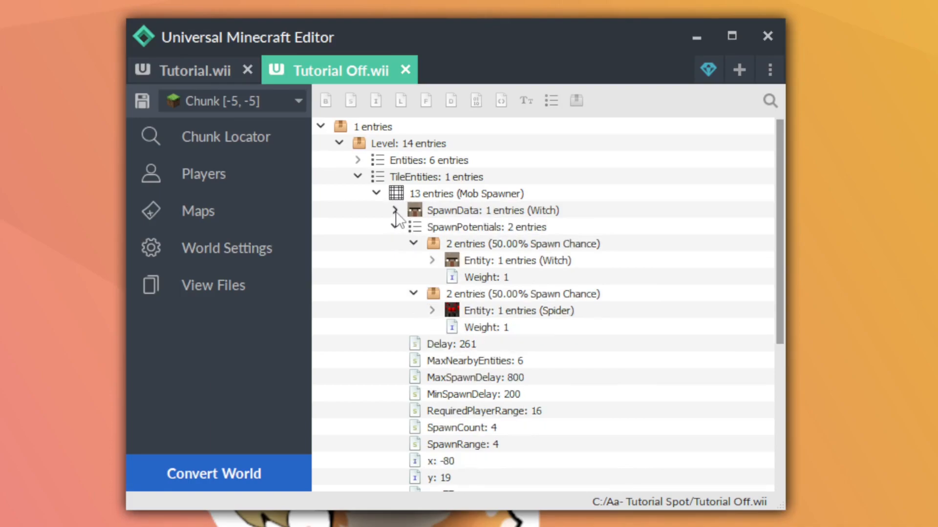
Examine the spawn chance and Weight of the Witch and Spider entries in SpawnPotentials.
{"action": "left_click", "coordinate": [555, 245]}
{"action": "left_click", "coordinate": [549, 293]}
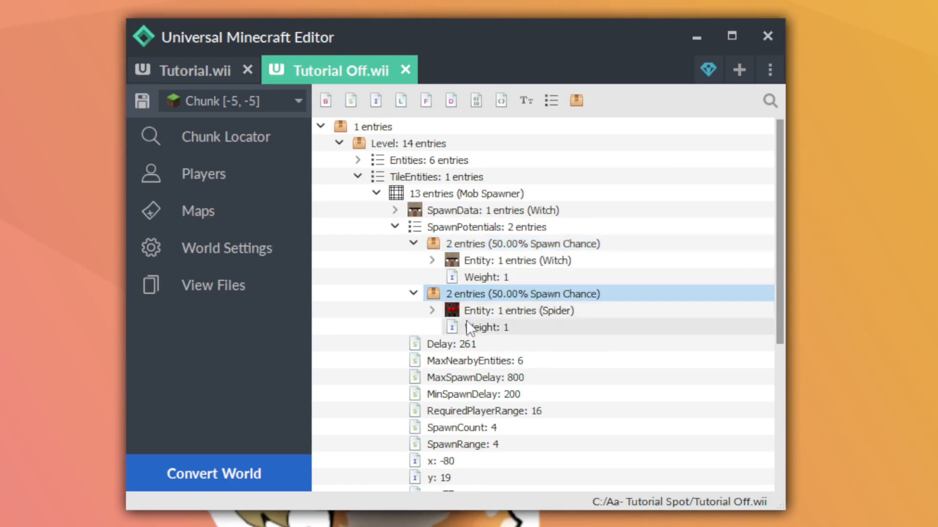
{"action": "left_click", "coordinate": [511, 278]}
{"action": "left_click", "coordinate": [493, 328]}
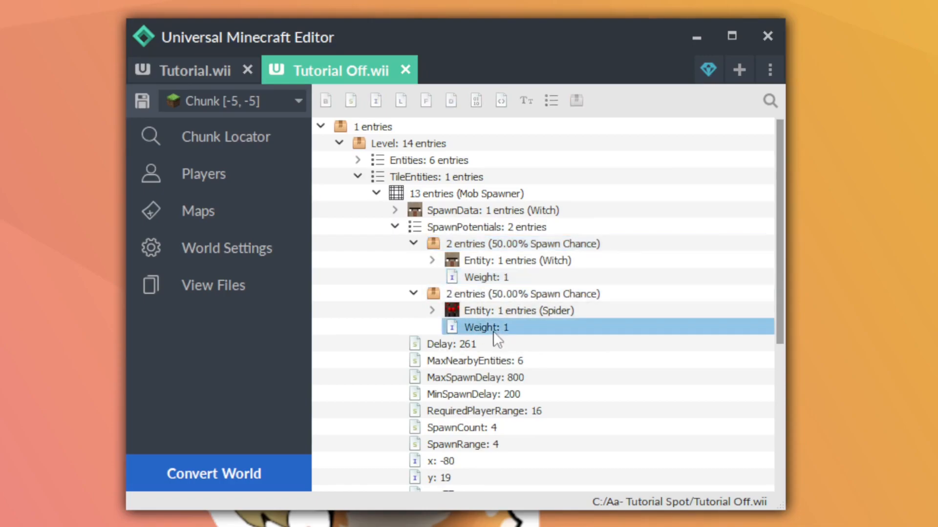
{"action": "left_click", "coordinate": [532, 259]}
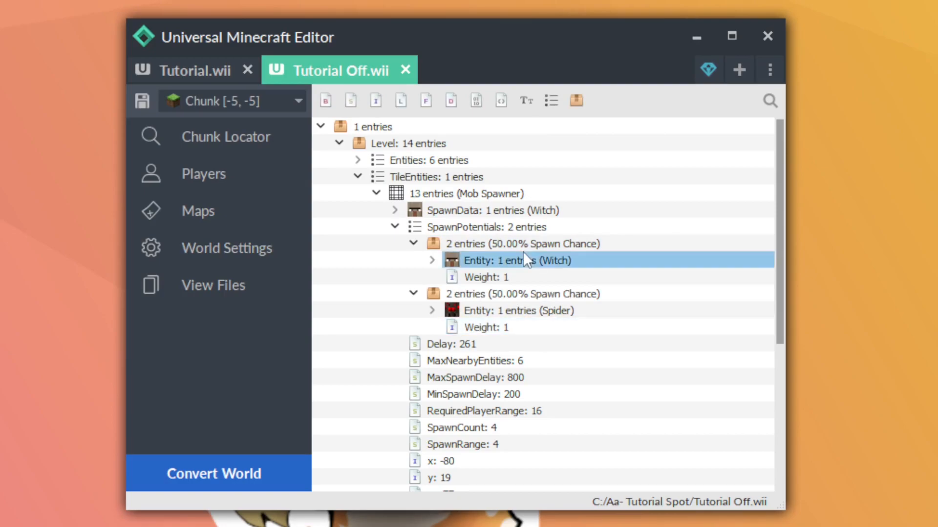
{"action": "left_click", "coordinate": [528, 247]}
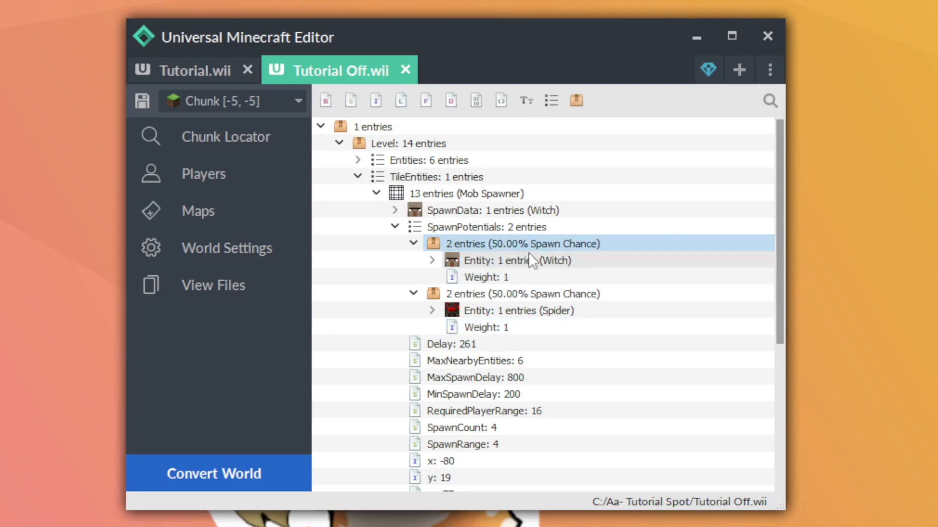
{"action": "left_click", "coordinate": [464, 223]}
{"action": "left_click", "coordinate": [505, 271]}
{"action": "left_click", "coordinate": [526, 325]}
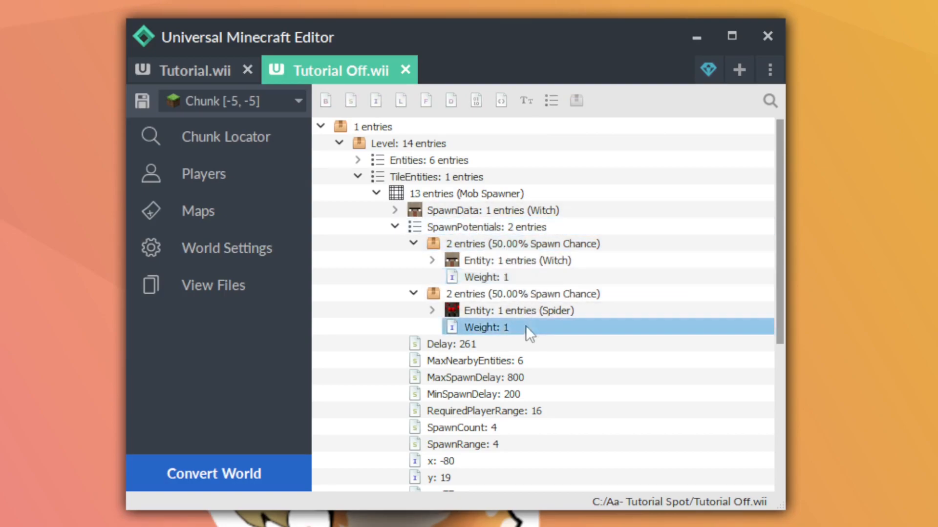
{"action": "left_click", "coordinate": [503, 277]}
{"action": "left_click", "coordinate": [537, 326]}
{"action": "left_click", "coordinate": [492, 278]}
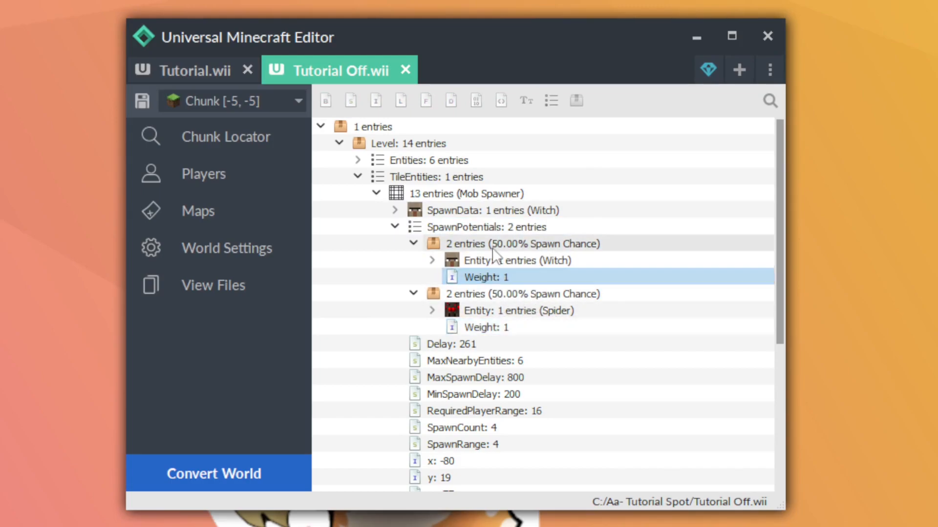
Set the Weight of the Witch entry in SpawnPotentials to 4.
{"action": "double_click", "coordinate": [535, 283]}
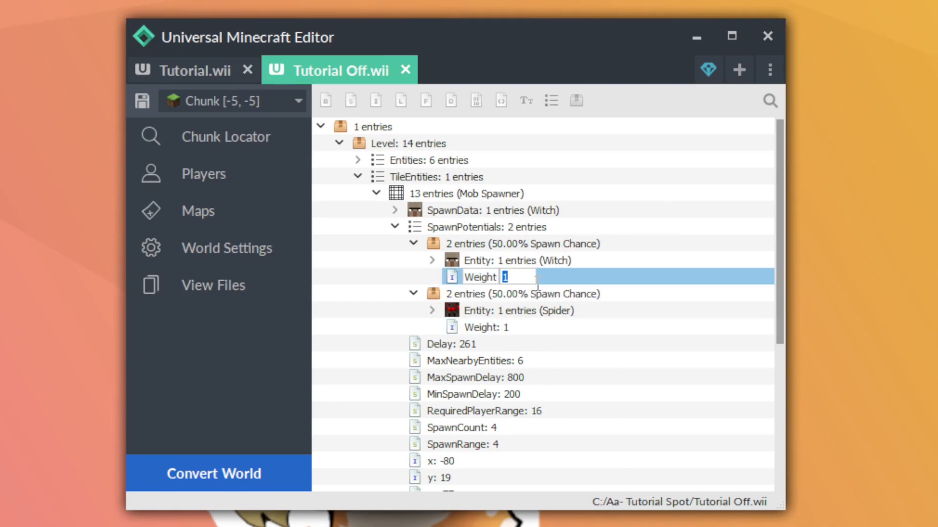
{"action": "type", "text": "4"}
{"action": "key", "text": "Return"}
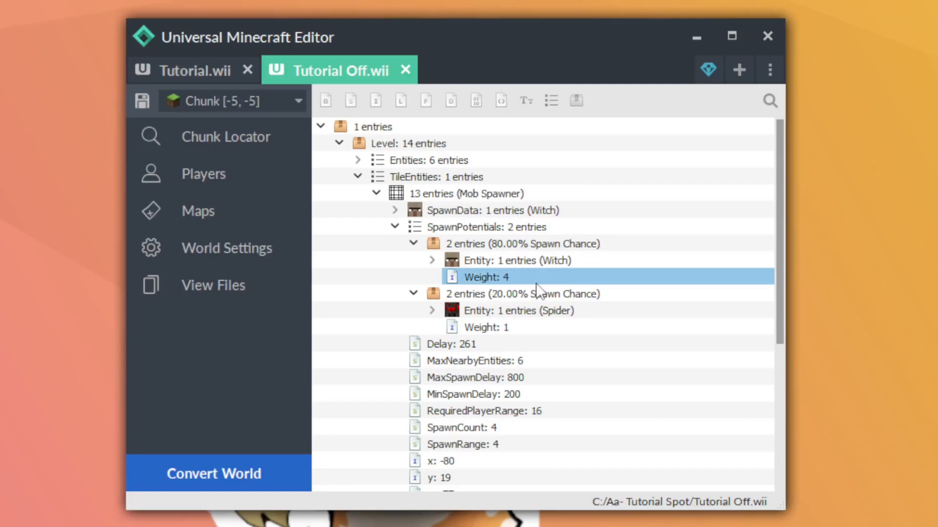
Compare each entry's Weight with its resulting spawn chance after the Witch weight change.
{"action": "left_click", "coordinate": [522, 331]}
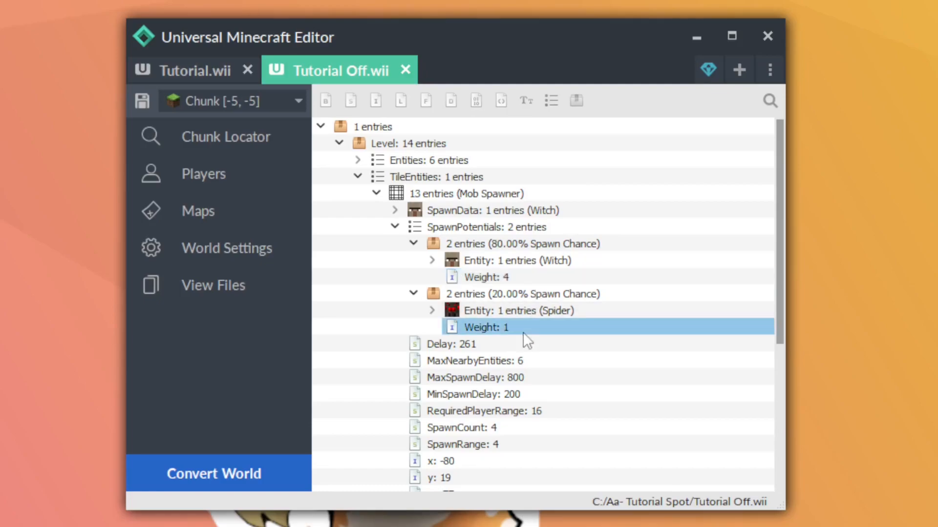
{"action": "left_click", "coordinate": [523, 282]}
{"action": "left_click", "coordinate": [510, 328]}
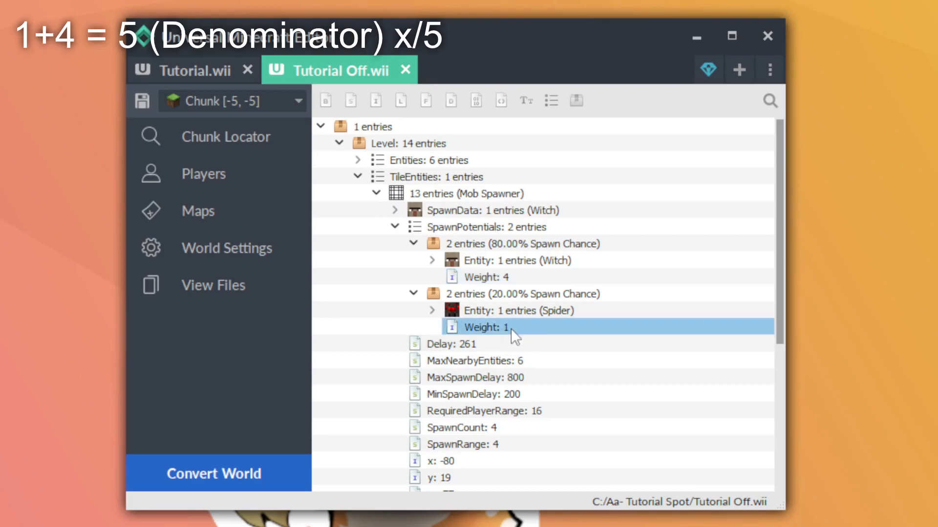
{"action": "left_click", "coordinate": [517, 294]}
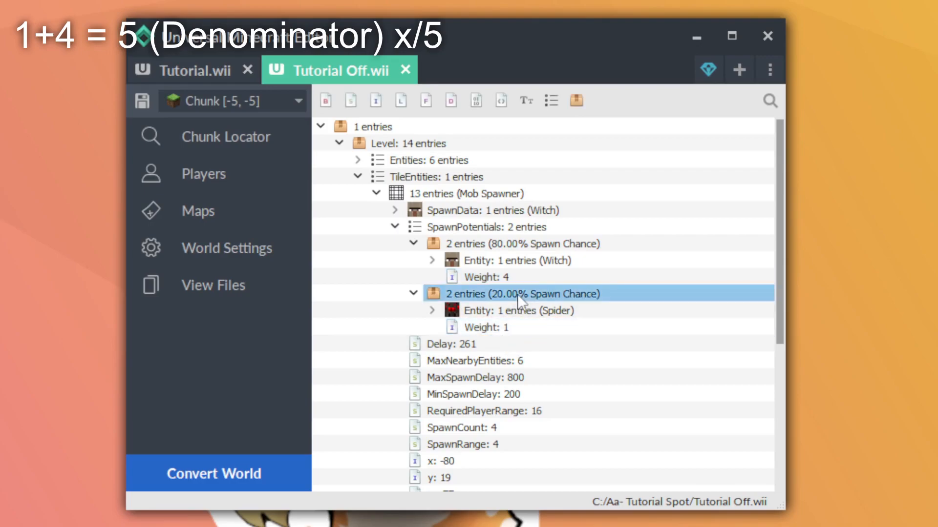
{"action": "left_click", "coordinate": [511, 279]}
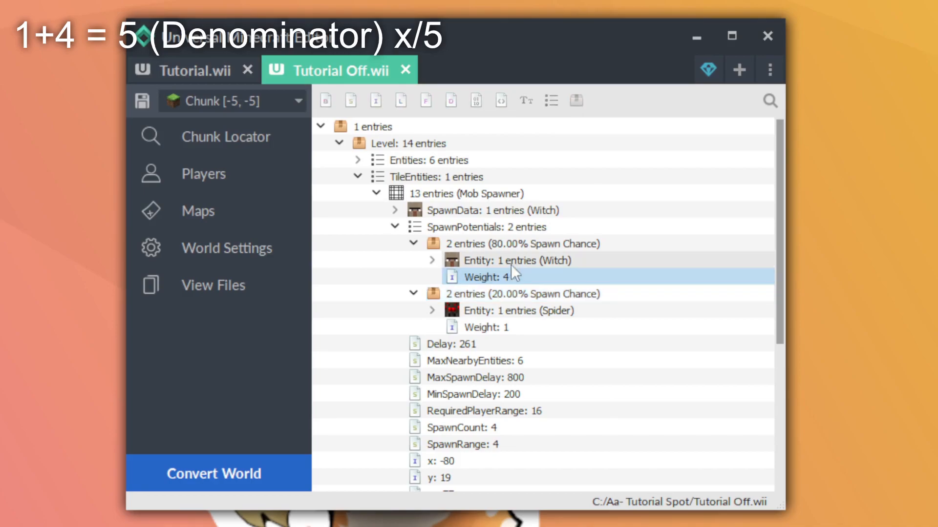
{"action": "left_click", "coordinate": [516, 247]}
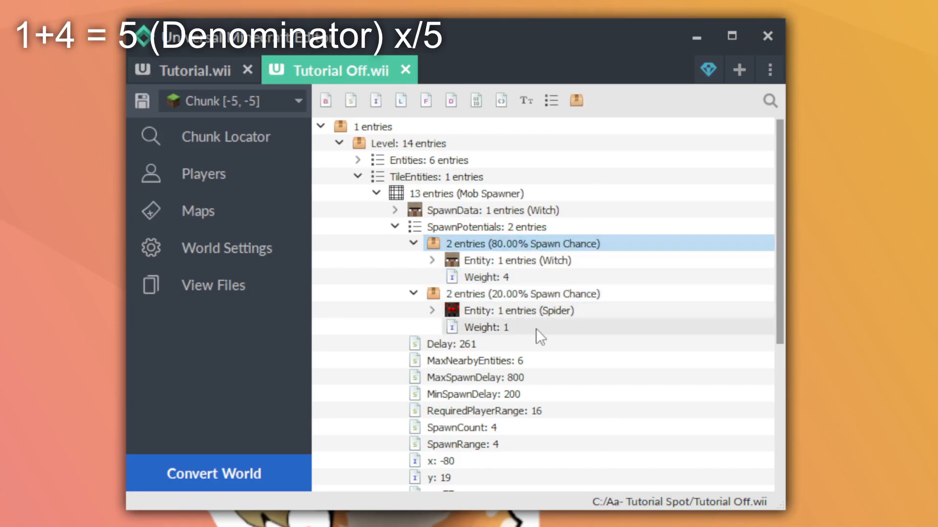
Set the Witch entry's Weight to 80 and the Spider entry's Weight to 20, and review both.
{"action": "double_click", "coordinate": [554, 277]}
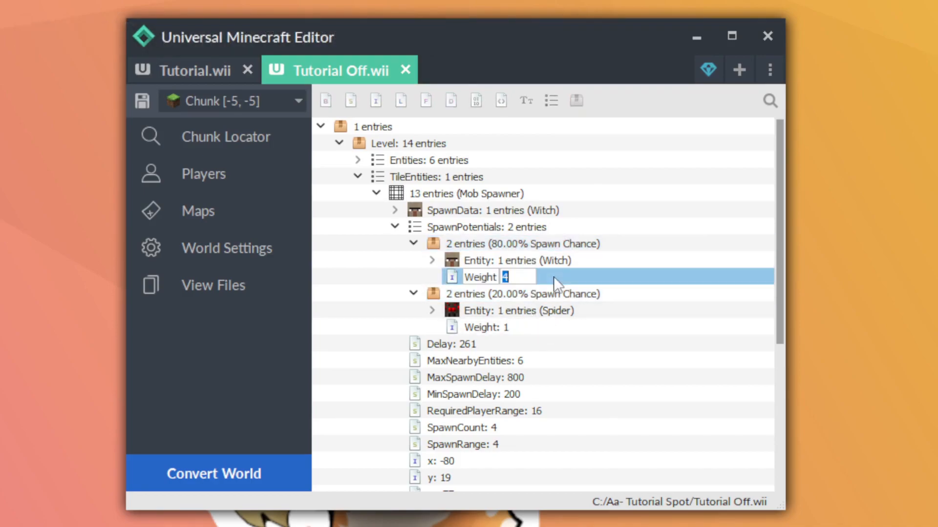
{"action": "type", "text": "80"}
{"action": "key", "text": "Return"}
{"action": "double_click", "coordinate": [530, 325]}
{"action": "type", "text": "20"}
{"action": "key", "text": "Return"}
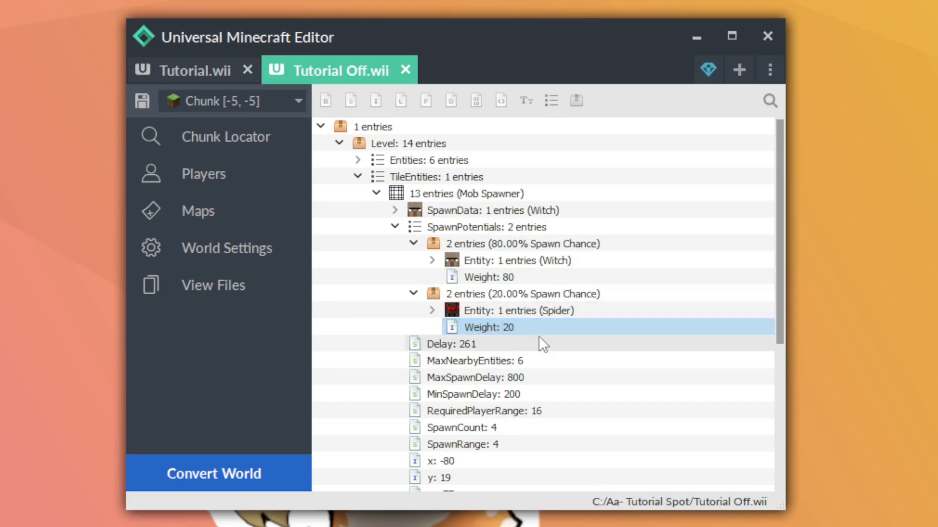
{"action": "left_click", "coordinate": [546, 276]}
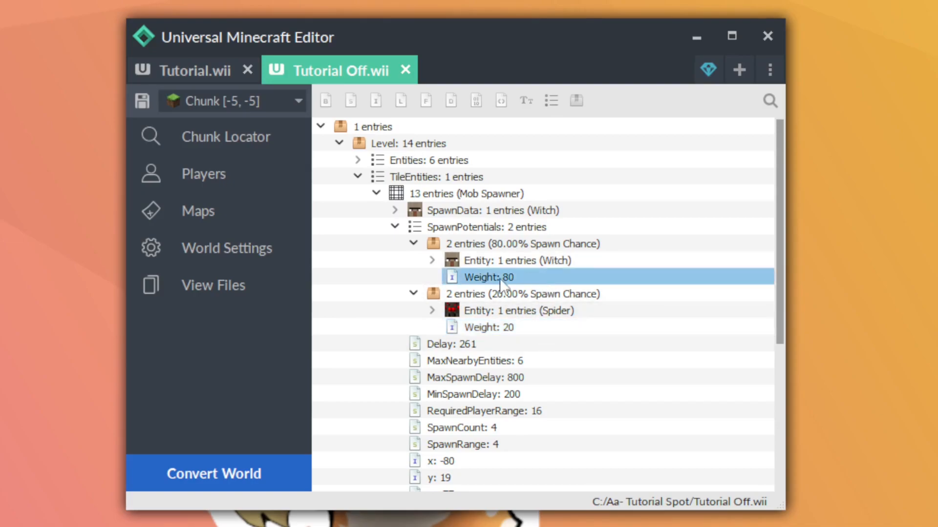
{"action": "left_click", "coordinate": [515, 325]}
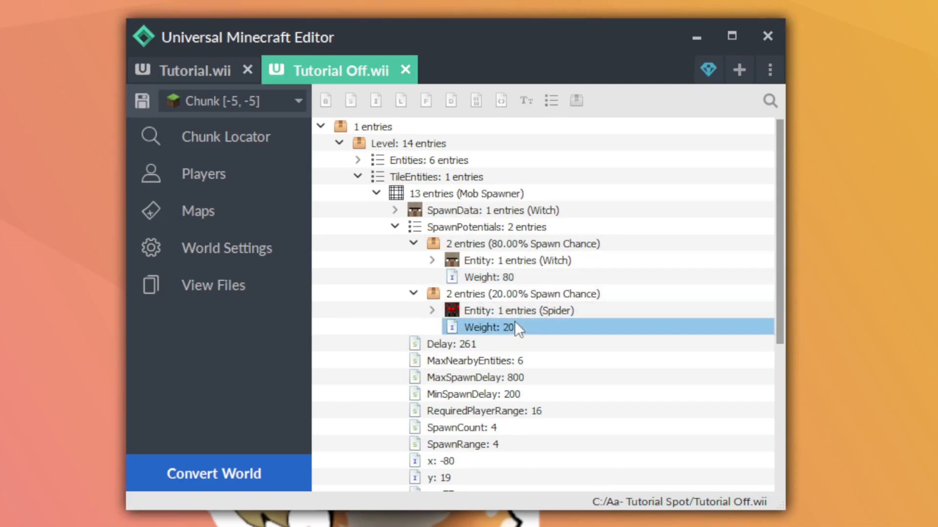
Copy the Spider spawn entry and paste it into SpawnPotentials as a third entry.
{"action": "left_click", "coordinate": [514, 292]}
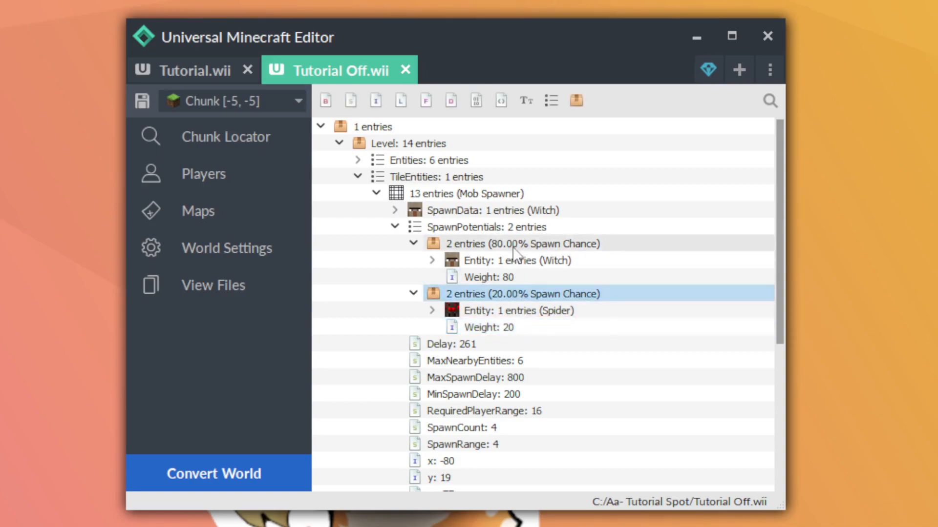
{"action": "left_click", "coordinate": [488, 227]}
{"action": "key", "text": "ctrl+v"}
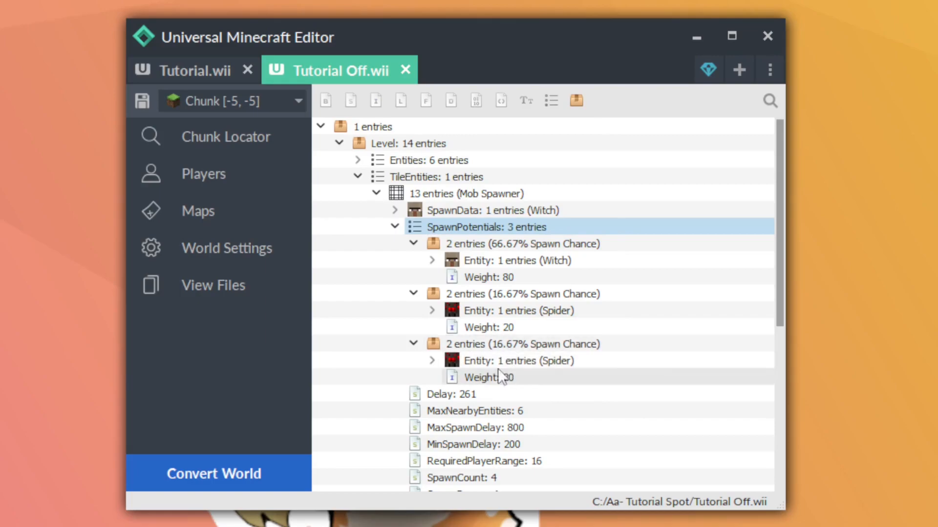
Change the entity id of the third SpawnPotentials entry to minecraft:cave_spider.
{"action": "left_click", "coordinate": [432, 361]}
{"action": "double_click", "coordinate": [520, 379]}
{"action": "type", "text": "0"}
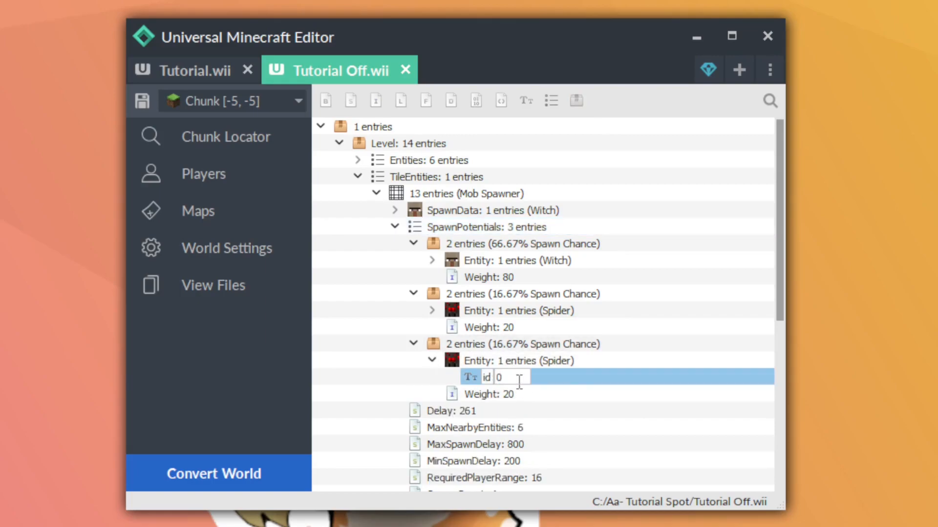
{"action": "type", "text": "minecraft:cave_spider"}
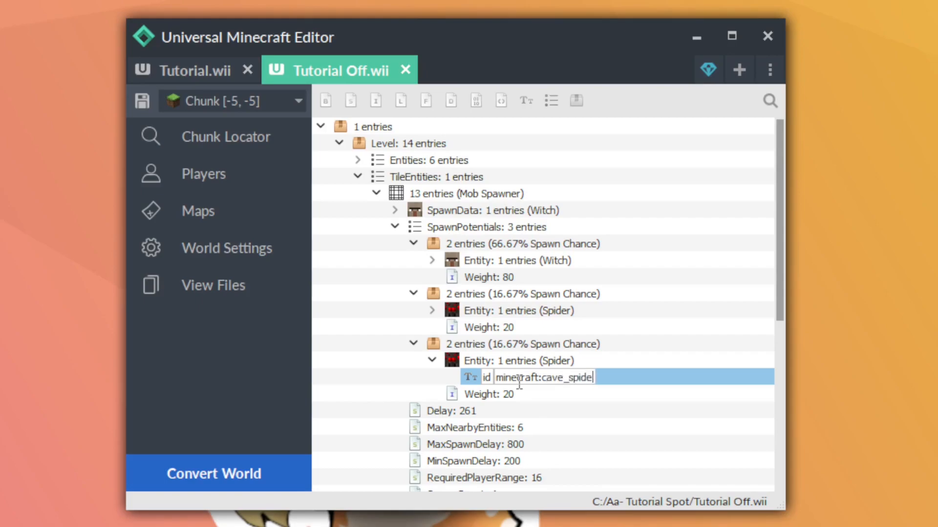
{"action": "key", "text": "Return"}
Set the Weight of the Cave Spider and Spider entries to 10 each, and compare all three spawn chances.
{"action": "double_click", "coordinate": [529, 393]}
{"action": "type", "text": "10"}
{"action": "key", "text": "Return"}
{"action": "double_click", "coordinate": [543, 324]}
{"action": "key", "text": "BackSpace"}
{"action": "type", "text": "10"}
{"action": "key", "text": "Return"}
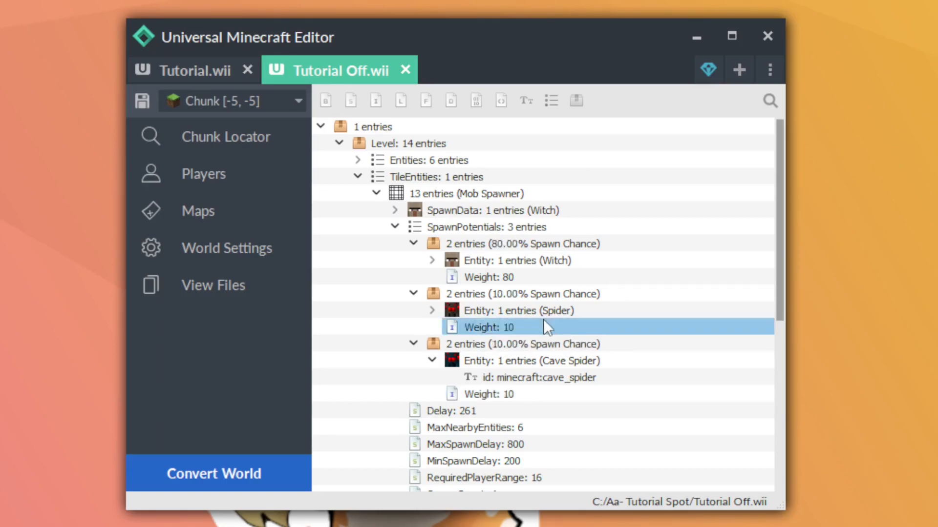
{"action": "double_click", "coordinate": [543, 319]}
{"action": "left_click", "coordinate": [569, 330]}
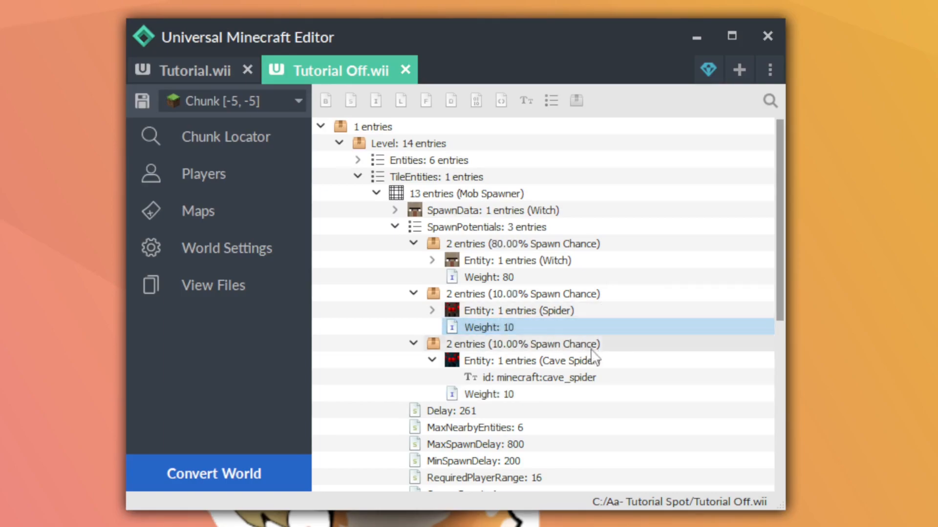
{"action": "left_click", "coordinate": [556, 244]}
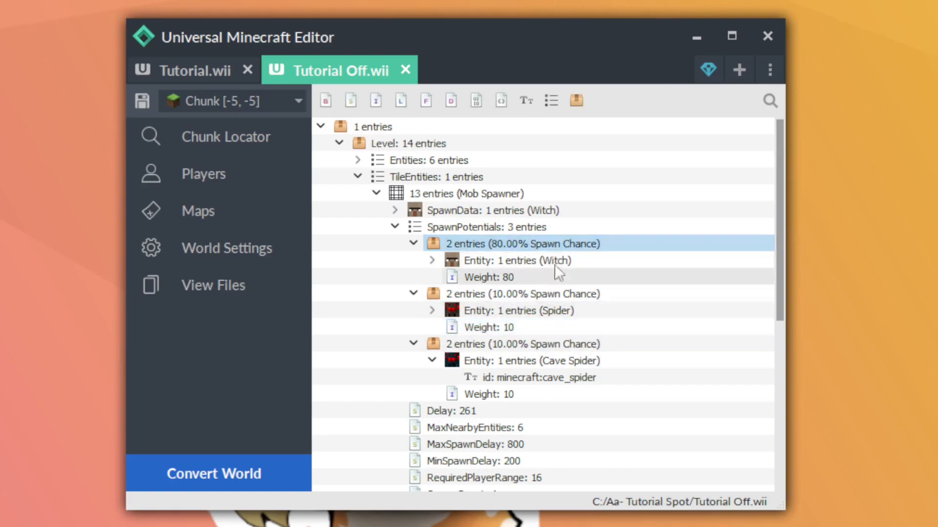
{"action": "left_click", "coordinate": [585, 342]}
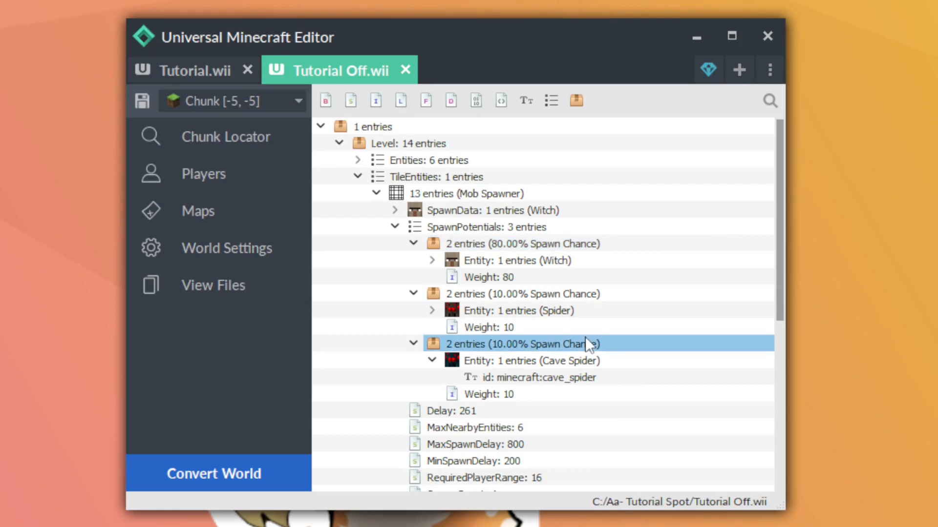
Delete the Cave Spider and Spider entries from SpawnPotentials and set the Witch entry's Weight to 1.
{"action": "key", "text": "Delete"}
{"action": "left_click", "coordinate": [529, 295]}
{"action": "key", "text": "Delete"}
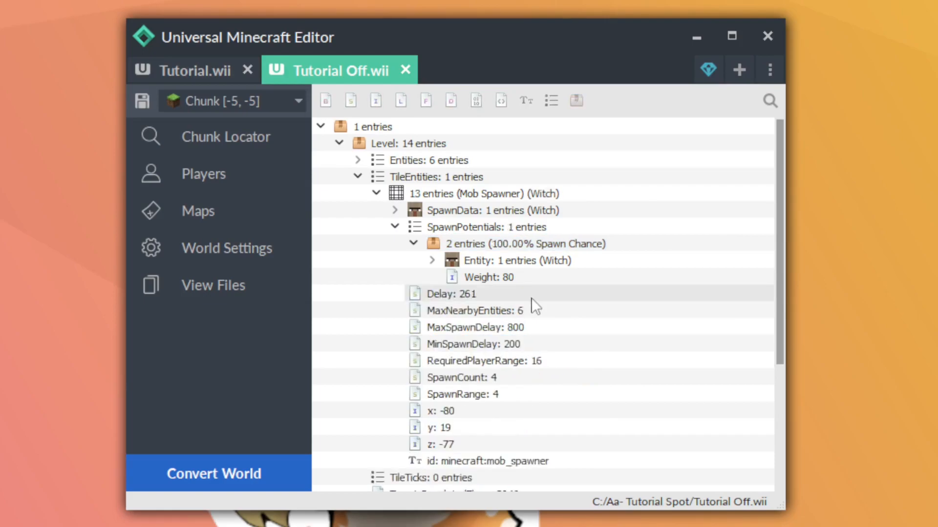
{"action": "double_click", "coordinate": [543, 277]}
{"action": "type", "text": "1"}
{"action": "key", "text": "Return"}
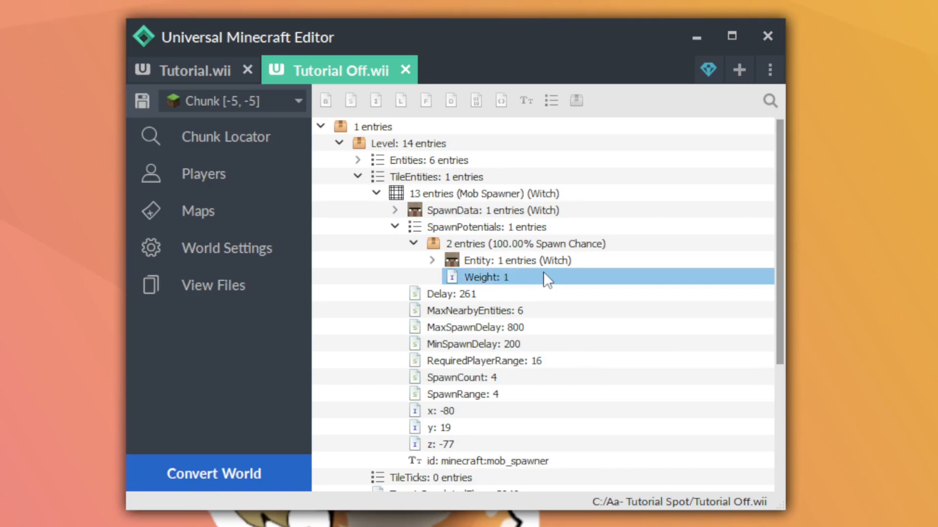
Examine the Witch entry's id tag and compare it with the tags of the villager and spider in the chunk's Entities.
{"action": "left_click", "coordinate": [431, 260]}
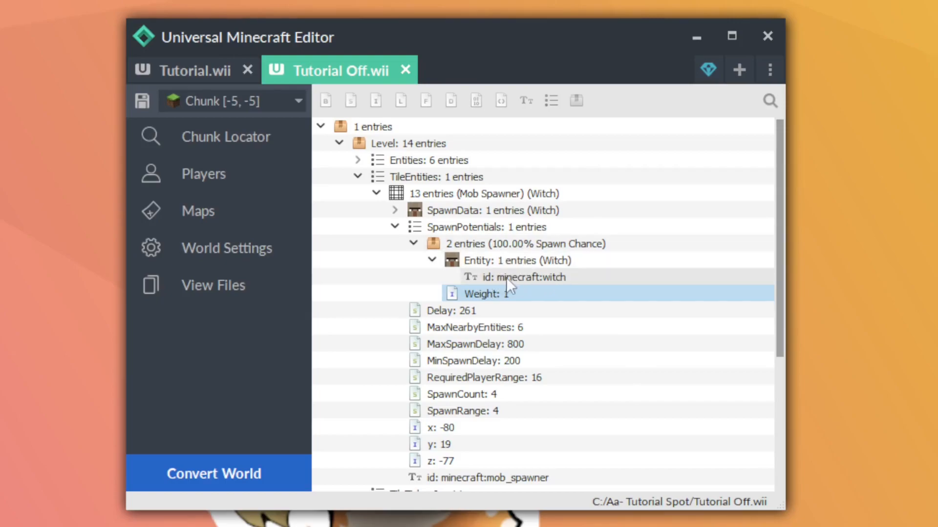
{"action": "left_click", "coordinate": [537, 277]}
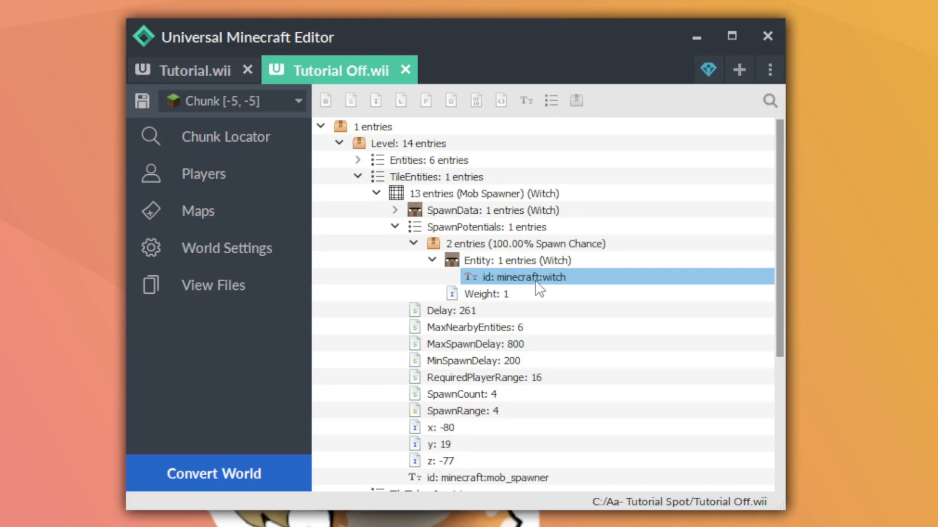
{"action": "left_click", "coordinate": [359, 161]}
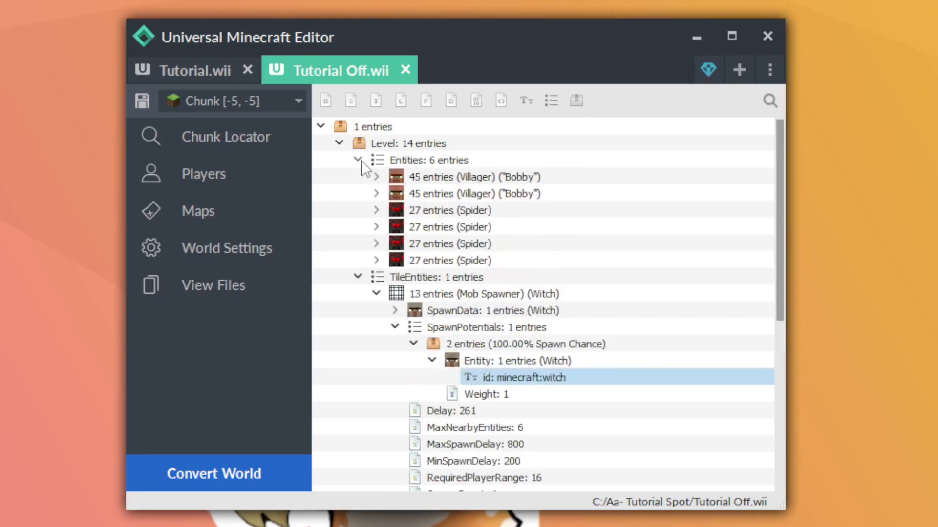
{"action": "left_click", "coordinate": [376, 193]}
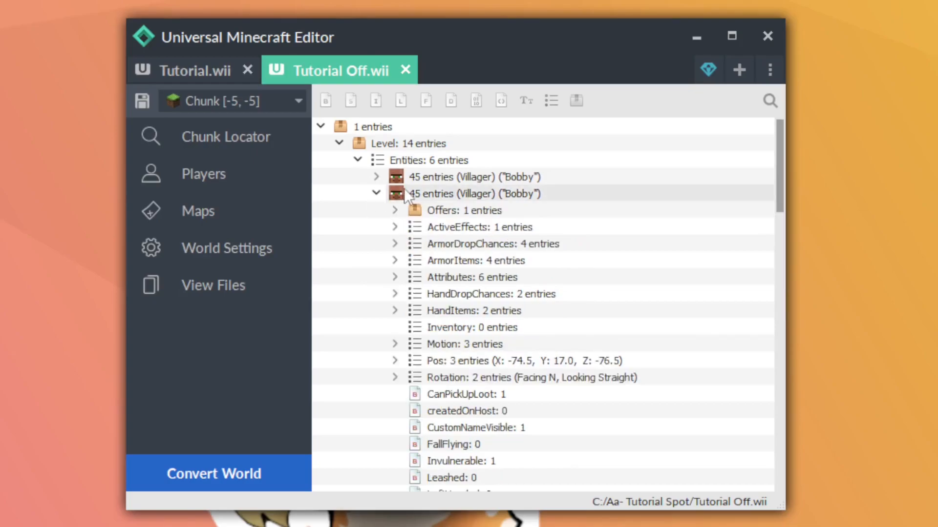
{"action": "left_click", "coordinate": [376, 193]}
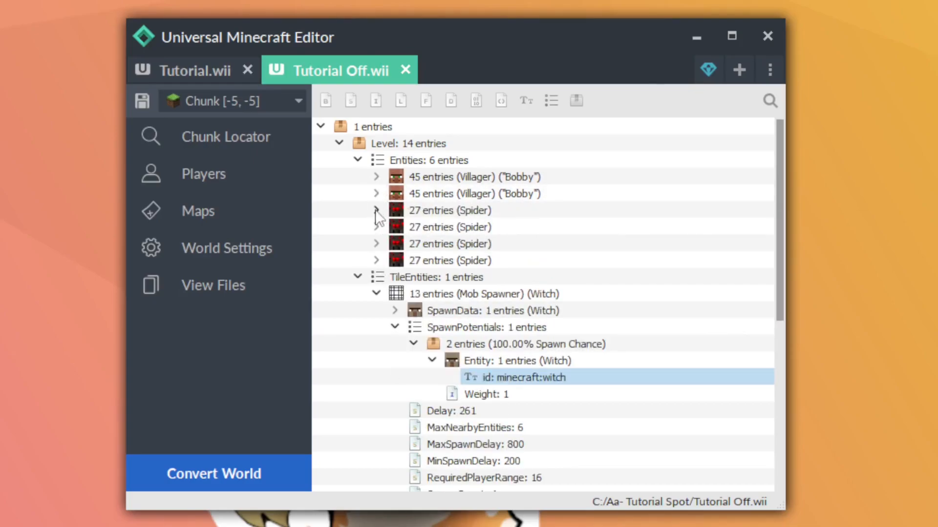
{"action": "left_click", "coordinate": [376, 211]}
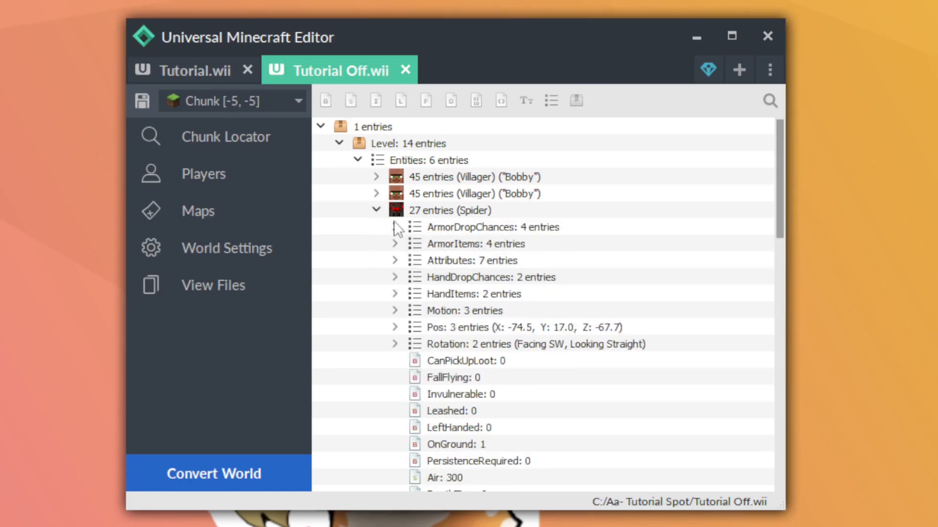
{"action": "scroll", "coordinate": [476, 235], "scroll_direction": "down", "scroll_amount": 6}
{"action": "scroll", "coordinate": [479, 293], "scroll_direction": "up", "scroll_amount": 6}
{"action": "left_click", "coordinate": [460, 215]}
{"action": "left_click", "coordinate": [378, 212]}
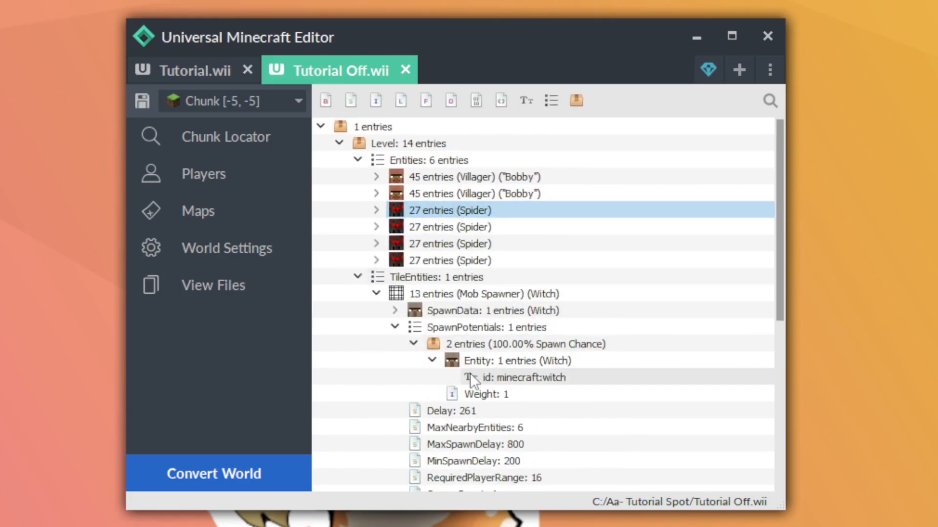
Copy the first Spider from Entities and delete the Witch Entity tag from the SpawnPotentials entry.
{"action": "right_click", "coordinate": [432, 209]}
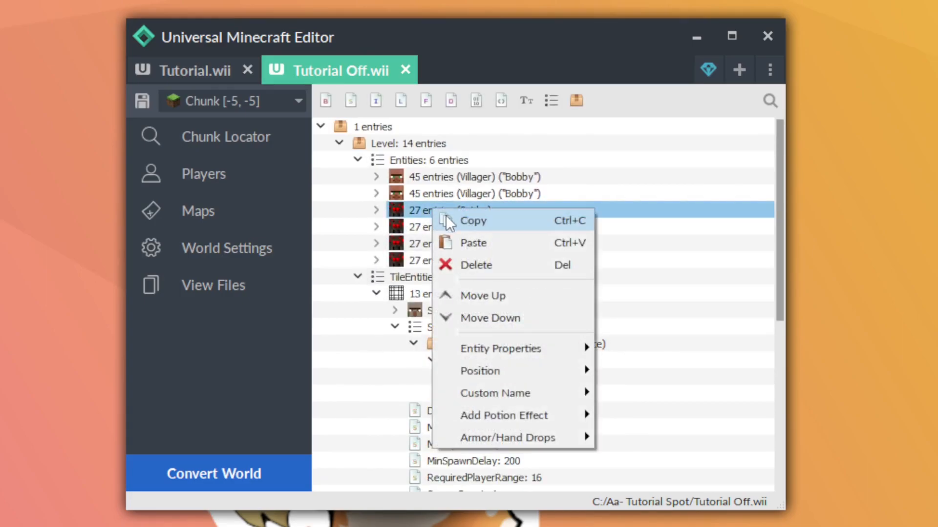
{"action": "left_click", "coordinate": [447, 217]}
{"action": "left_click", "coordinate": [470, 366]}
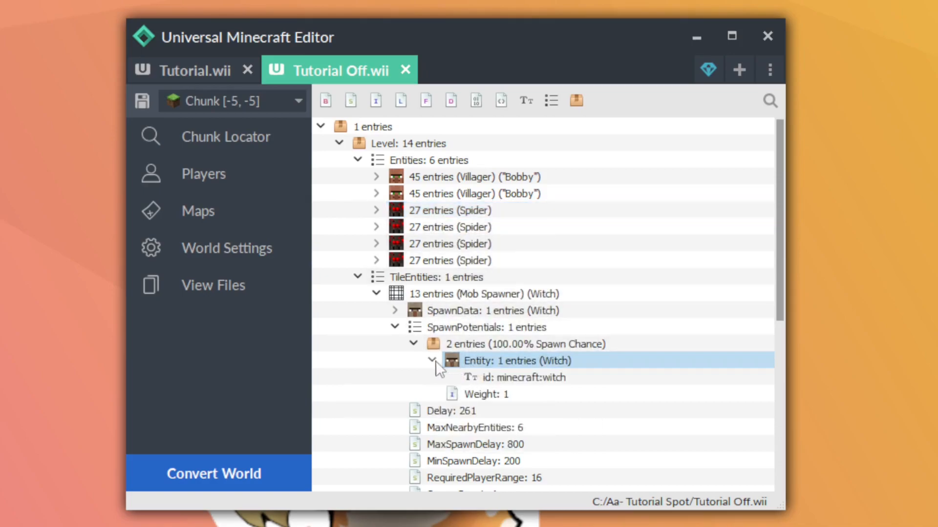
{"action": "left_click", "coordinate": [434, 361]}
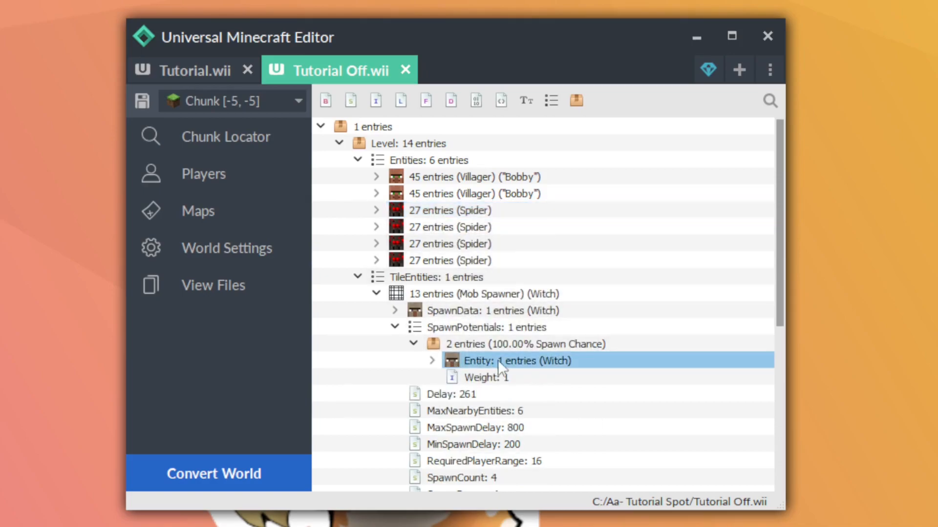
{"action": "right_click", "coordinate": [471, 362]}
{"action": "left_click", "coordinate": [487, 419]}
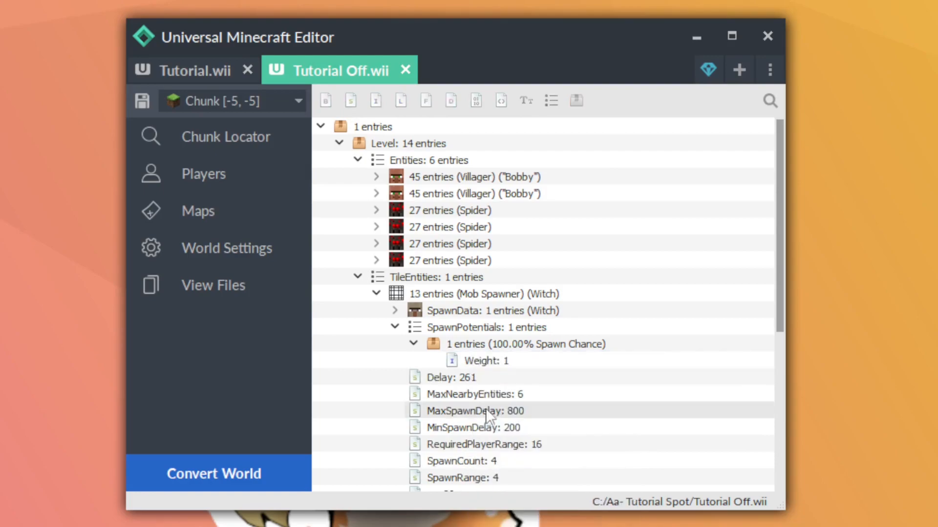
Paste the copied spider into the SpawnPotentials entry and name the pasted tag Entity.
{"action": "left_click", "coordinate": [453, 345]}
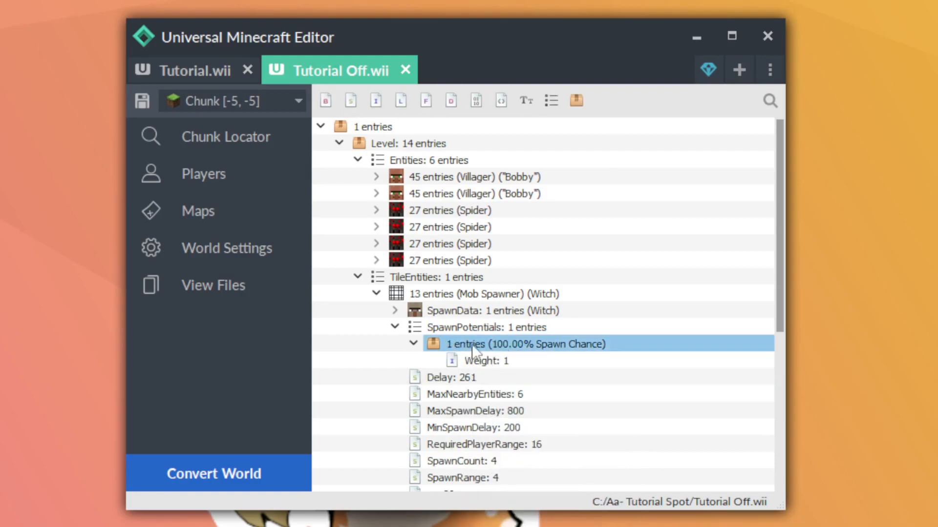
{"action": "right_click", "coordinate": [485, 348]}
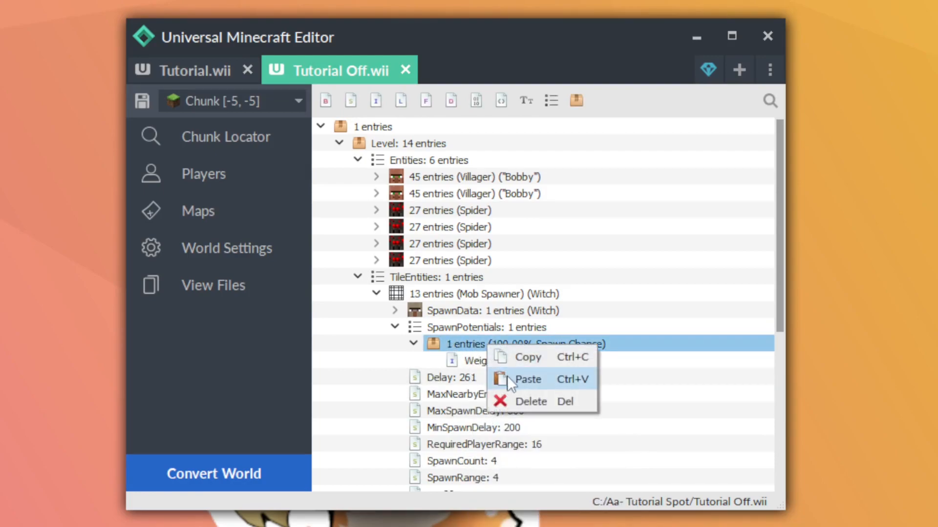
{"action": "left_click", "coordinate": [507, 376]}
{"action": "double_click", "coordinate": [482, 361]}
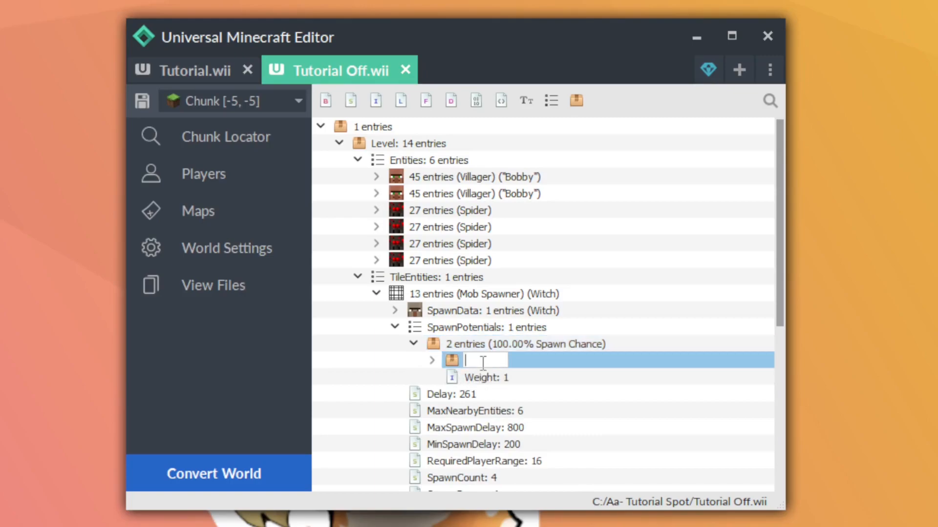
{"action": "type", "text": "Entity"}
{"action": "key", "text": "Return"}
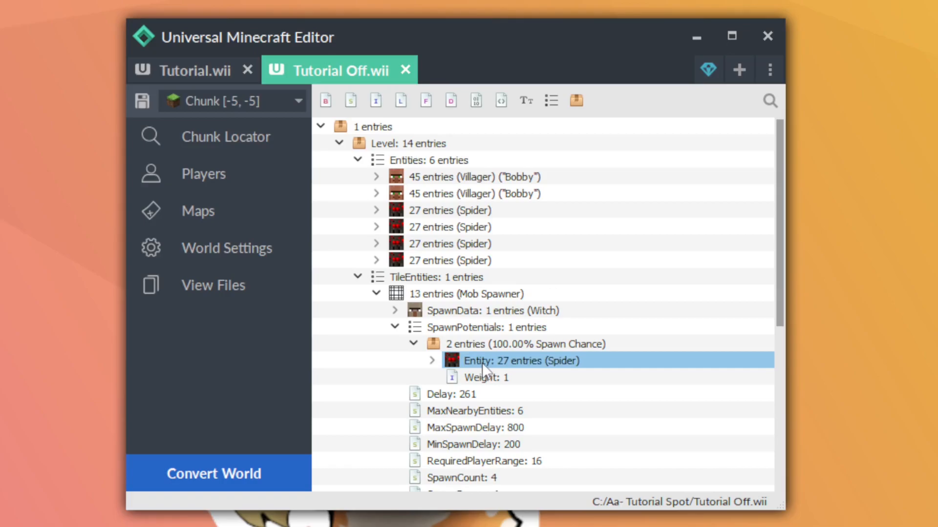
Delete the UUID tag from the spider Entity in the SpawnPotentials entry.
{"action": "left_click", "coordinate": [432, 361]}
{"action": "scroll", "coordinate": [571, 325], "scroll_direction": "down", "scroll_amount": 2}
{"action": "scroll", "coordinate": [538, 306], "scroll_direction": "down", "scroll_amount": 2}
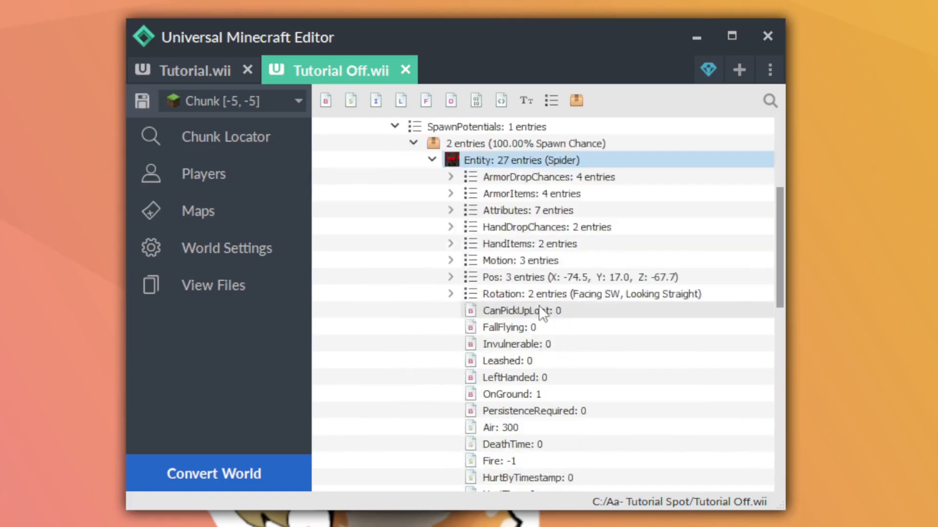
{"action": "scroll", "coordinate": [500, 316], "scroll_direction": "up", "scroll_amount": 2}
{"action": "scroll", "coordinate": [517, 422], "scroll_direction": "down", "scroll_amount": 2}
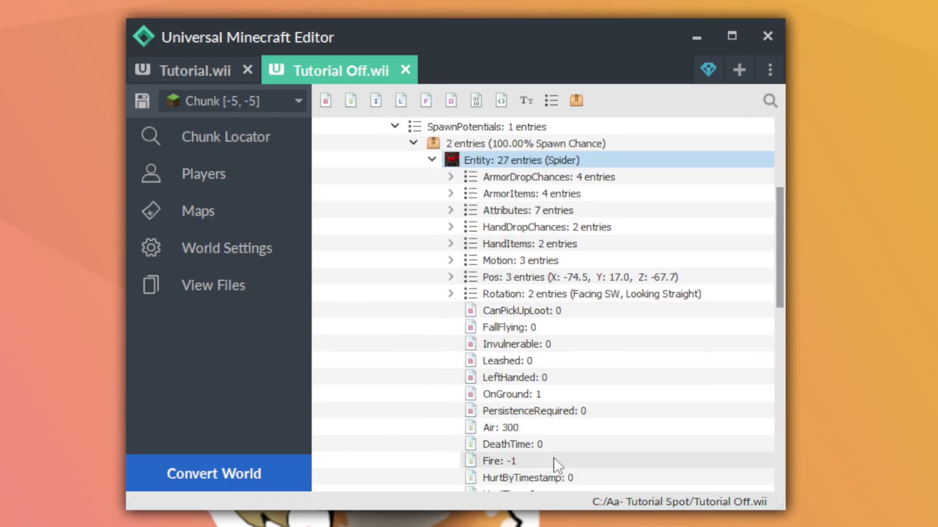
{"action": "scroll", "coordinate": [544, 320], "scroll_direction": "up", "scroll_amount": 1}
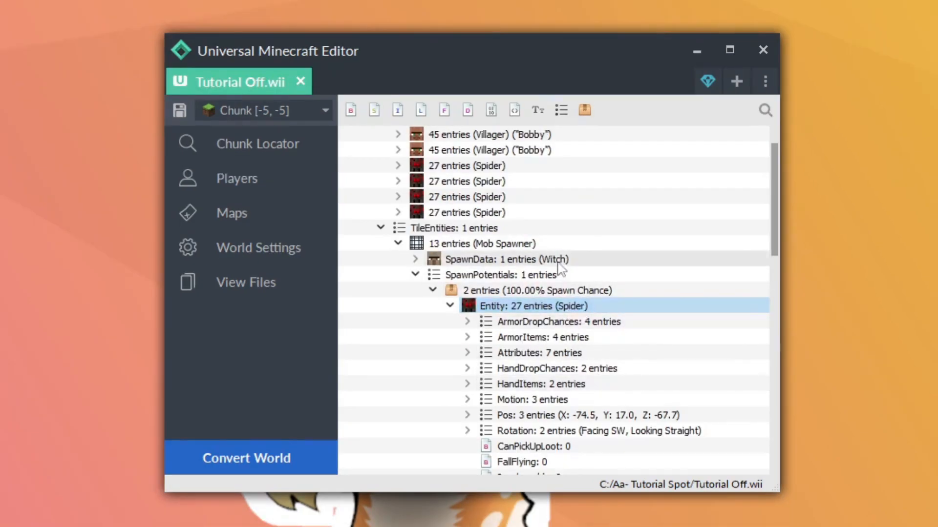
{"action": "scroll", "coordinate": [581, 313], "scroll_direction": "down", "scroll_amount": 7}
{"action": "left_click", "coordinate": [576, 401]}
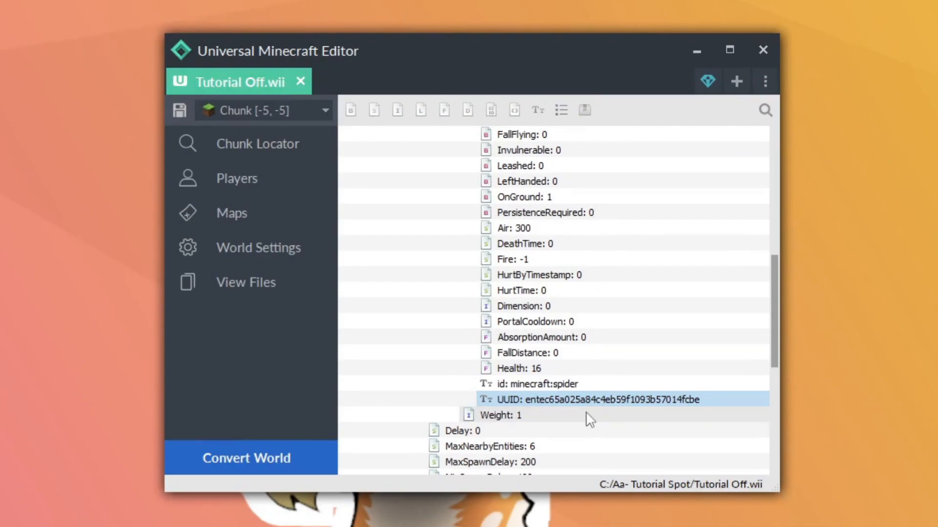
{"action": "key", "text": "Delete"}
{"action": "scroll", "coordinate": [596, 377], "scroll_direction": "up", "scroll_amount": 5}
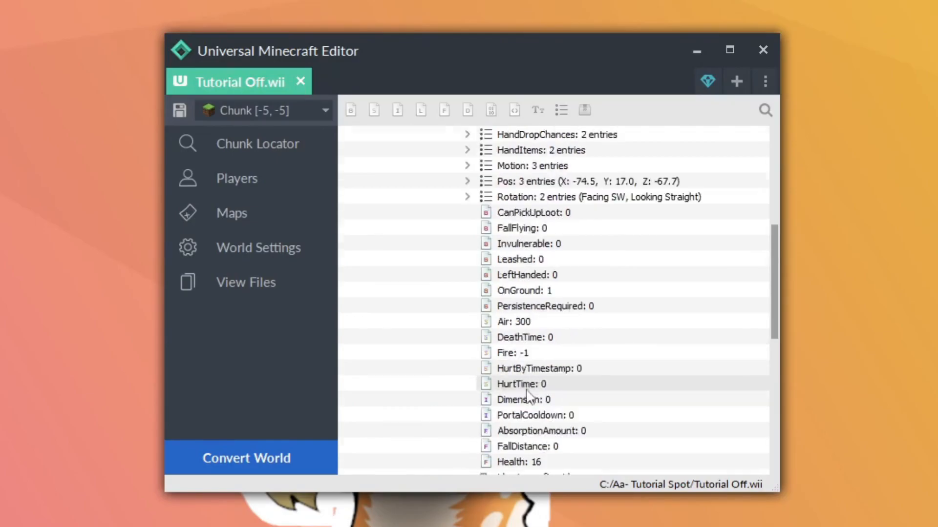
{"action": "left_click", "coordinate": [604, 322]}
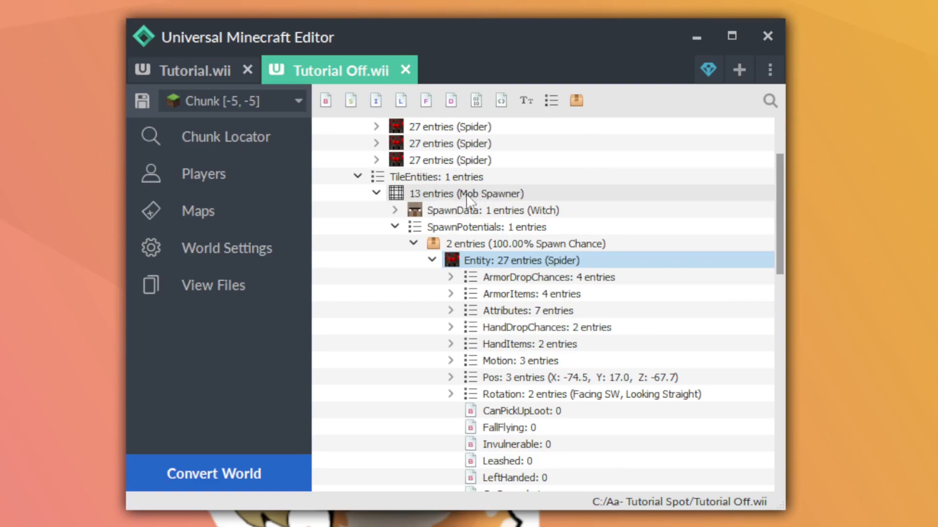
In the Mob Spawner's Spawner Properties, set Spawn Count to 2, Spawn Range to 10 and Player Range to 4.
{"action": "right_click", "coordinate": [482, 195]}
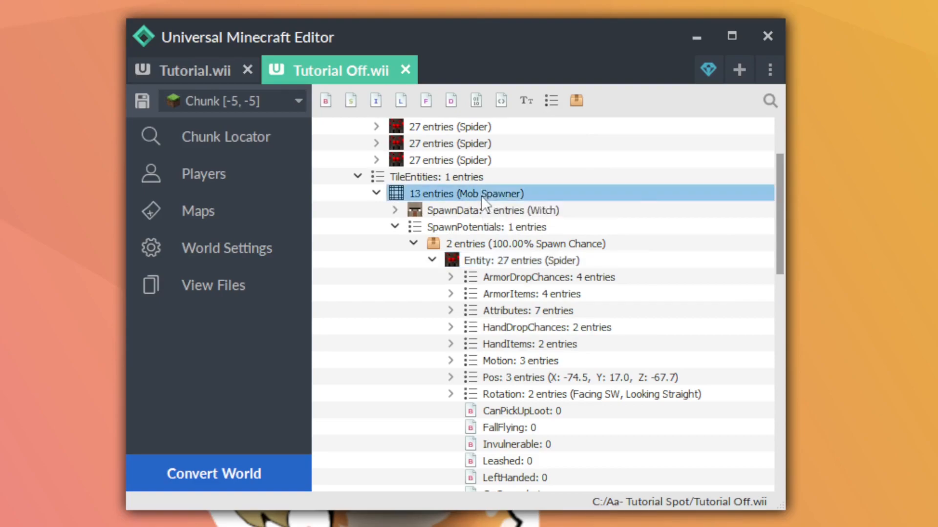
{"action": "mouse_move", "coordinate": [507, 284]}
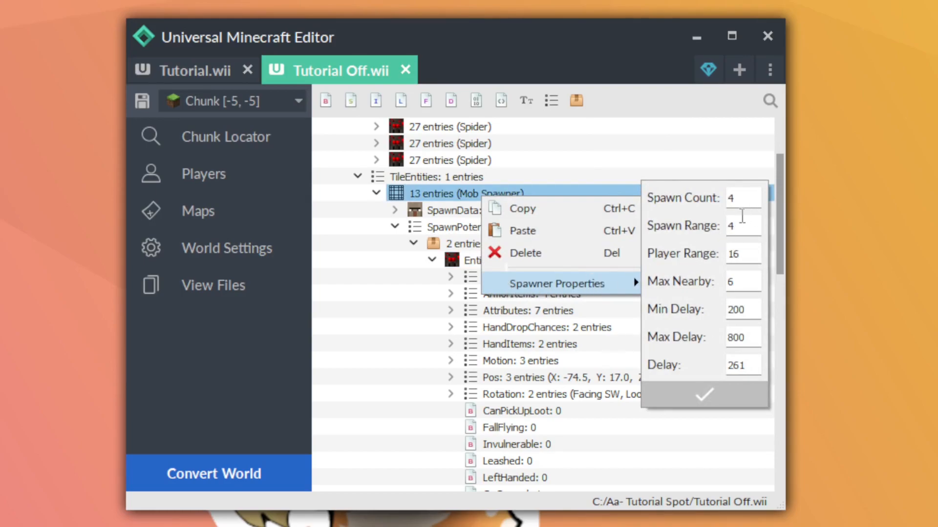
{"action": "left_click", "coordinate": [752, 202]}
{"action": "left_click_drag", "start_coordinate": [753, 202], "coordinate": [725, 199]}
{"action": "type", "text": "2"}
{"action": "left_click", "coordinate": [755, 226]}
{"action": "key", "text": "BackSpace"}
{"action": "type", "text": "10"}
{"action": "left_click", "coordinate": [754, 259]}
{"action": "key", "text": "BackSpace"}
{"action": "key", "text": "BackSpace"}
{"action": "type", "text": "4"}
Set the spawner's Delay to 0.
{"action": "left_click", "coordinate": [753, 282]}
{"action": "left_click", "coordinate": [753, 312]}
{"action": "left_click", "coordinate": [755, 364]}
{"action": "left_click", "coordinate": [757, 363]}
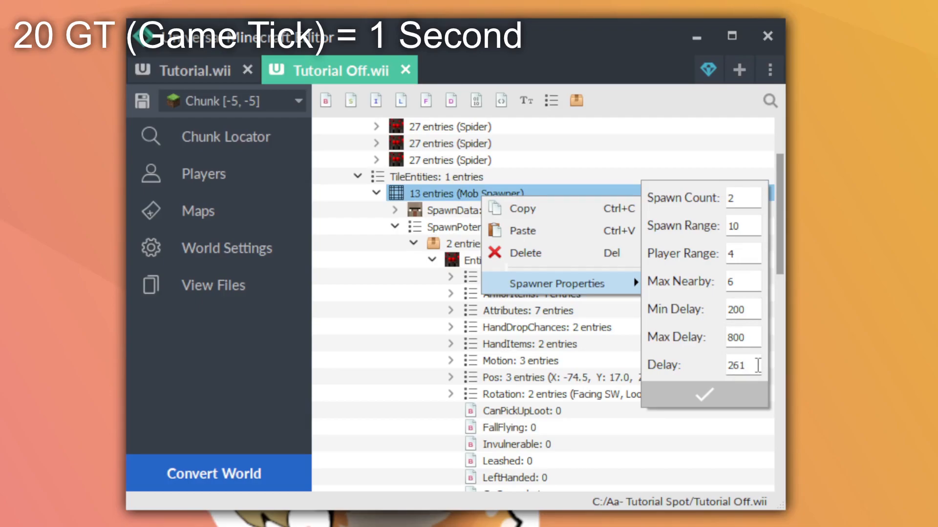
{"action": "left_click_drag", "start_coordinate": [757, 366], "coordinate": [728, 366]}
{"action": "type", "text": "0"}
Set the spawner's Min Delay to 100 and Max Delay to 200.
{"action": "left_click", "coordinate": [754, 306]}
{"action": "left_click", "coordinate": [753, 335]}
{"action": "left_click_drag", "start_coordinate": [752, 310], "coordinate": [709, 312]}
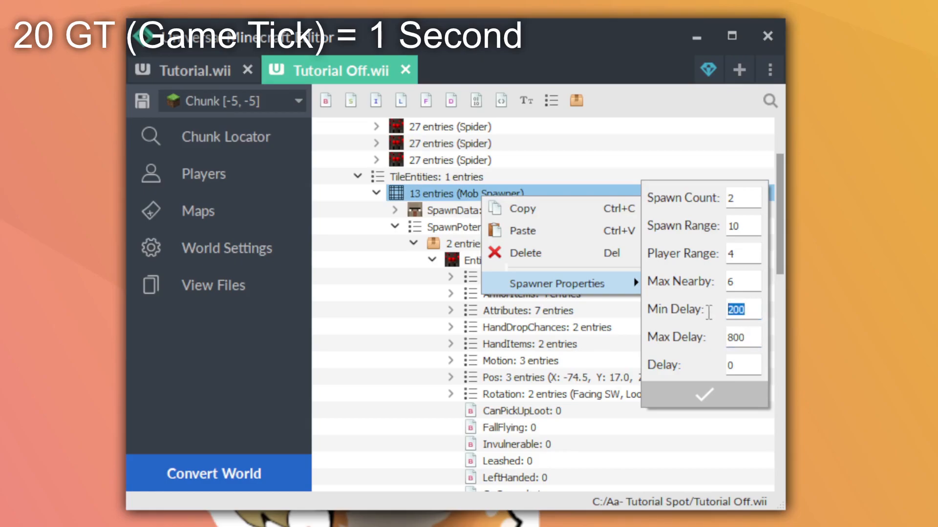
{"action": "type", "text": "100"}
{"action": "key", "text": "BackSpace"}
{"action": "key", "text": "BackSpace"}
{"action": "key", "text": "BackSpace"}
{"action": "type", "text": "200"}
Try Delay values such as 20, 40, 60 and 120 for the spawner.
{"action": "left_click", "coordinate": [754, 360]}
{"action": "key", "text": "BackSpace"}
{"action": "type", "text": "20"}
{"action": "key", "text": "BackSpace"}
{"action": "key", "text": "BackSpace"}
{"action": "type", "text": "40"}
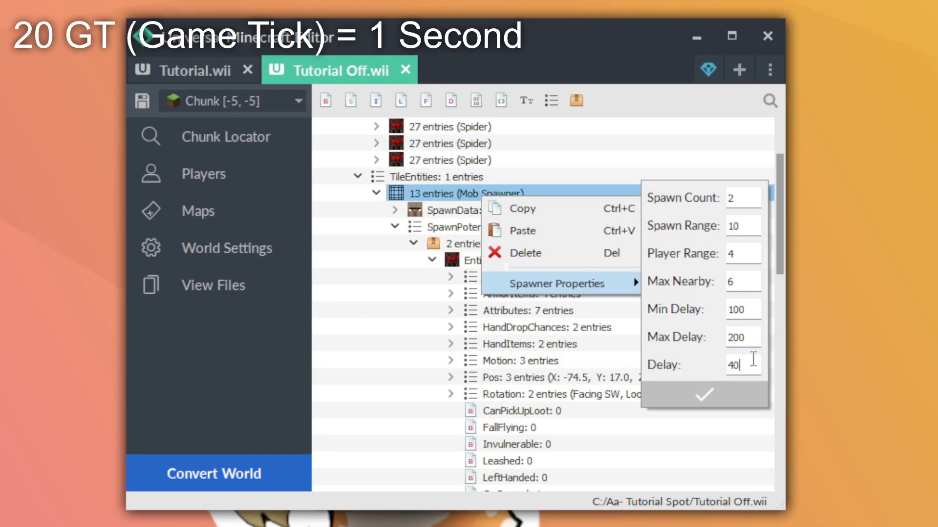
{"action": "key", "text": "BackSpace"}
{"action": "key", "text": "BackSpace"}
{"action": "type", "text": "60"}
{"action": "key", "text": "BackSpace"}
{"action": "key", "text": "BackSpace"}
{"action": "type", "text": "120"}
{"action": "key", "text": "BackSpace"}
{"action": "key", "text": "BackSpace"}
{"action": "type", "text": "40"}
Set the Delay to 0 and apply the spawner properties.
{"action": "key", "text": "BackSpace"}
{"action": "key", "text": "BackSpace"}
{"action": "key", "text": "BackSpace"}
{"action": "type", "text": "0"}
{"action": "left_click", "coordinate": [745, 398]}
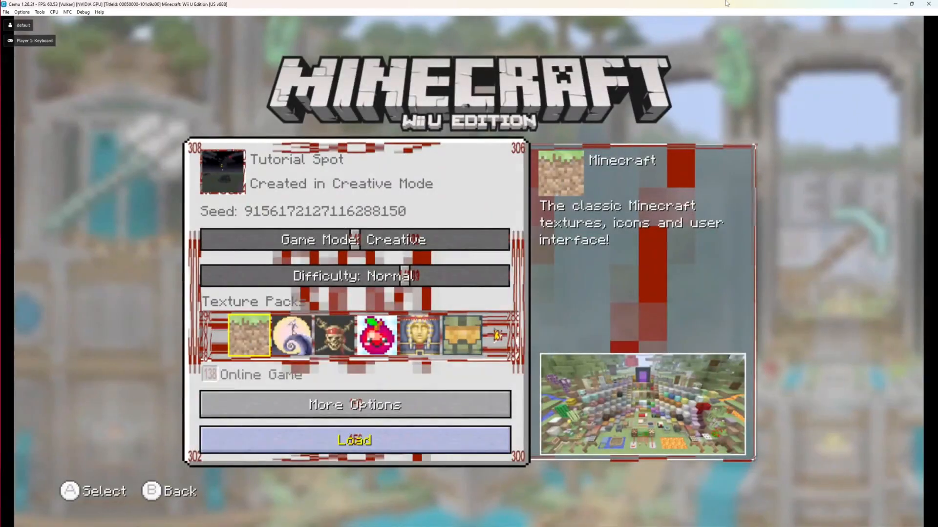
Load the Tutorial Spot world in Creative mode and set the game difficulty to Peaceful.
{"action": "key", "text": "Return"}
{"action": "key", "text": "Return"}
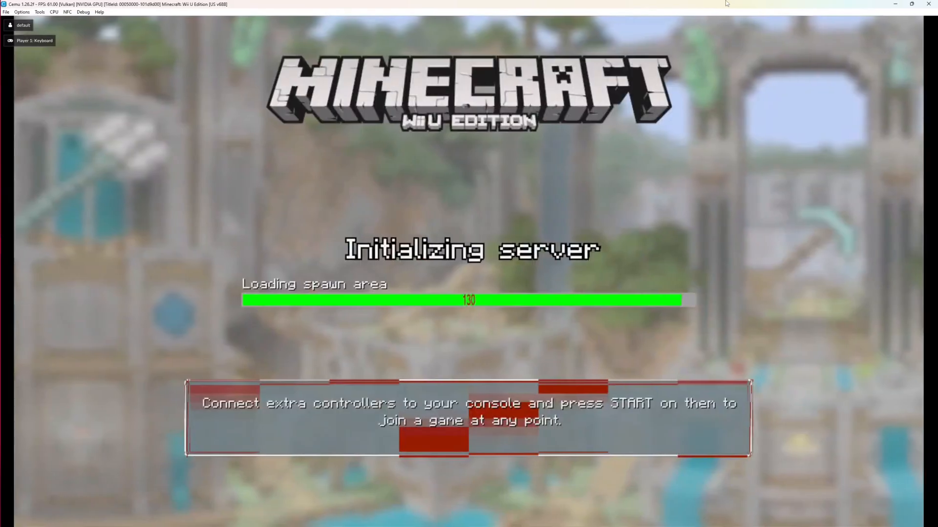
{"action": "key", "text": "minus"}
{"action": "key", "text": "Return"}
{"action": "key", "text": "Up"}
{"action": "key", "text": "Up"}
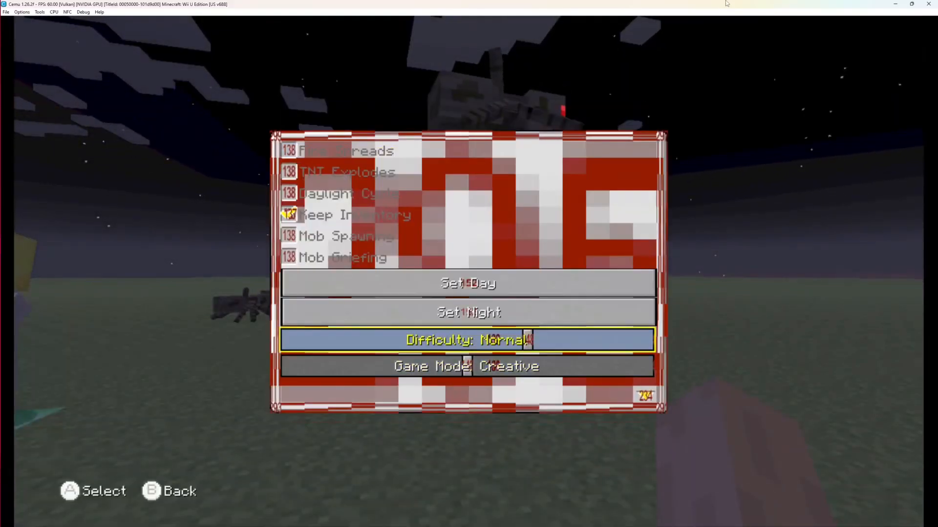
{"action": "key", "text": "Left"}
{"action": "key", "text": "Left"}
{"action": "key", "text": "Escape"}
Set the game difficulty back to Normal and return to the world.
{"action": "key", "text": "Up"}
{"action": "key", "text": "Return"}
{"action": "key", "text": "Up"}
{"action": "key", "text": "Up"}
{"action": "key", "text": "Right"}
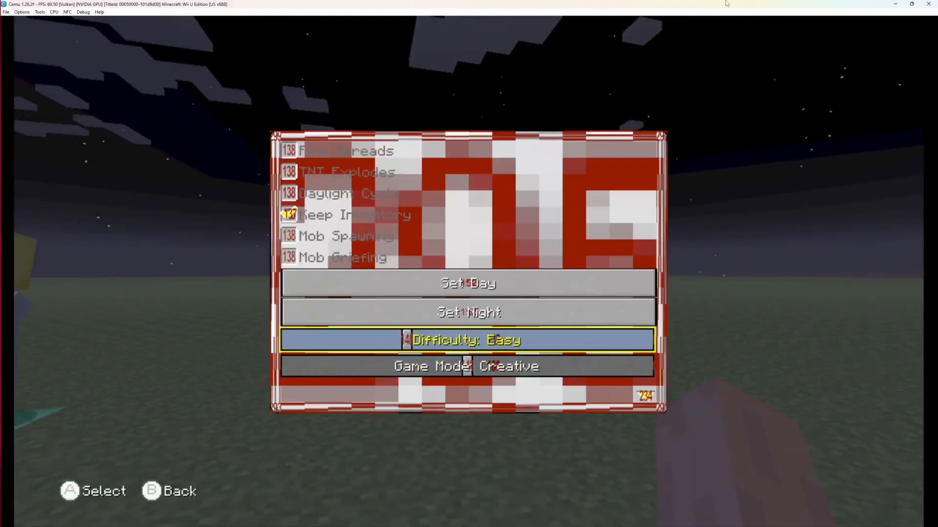
{"action": "key", "text": "Right"}
{"action": "key", "text": "Escape"}
{"action": "key", "text": "Escape"}
Move around the mob spawner from all sides and watch which mobs it spawns and how often.
{"action": "key", "text": "s"}
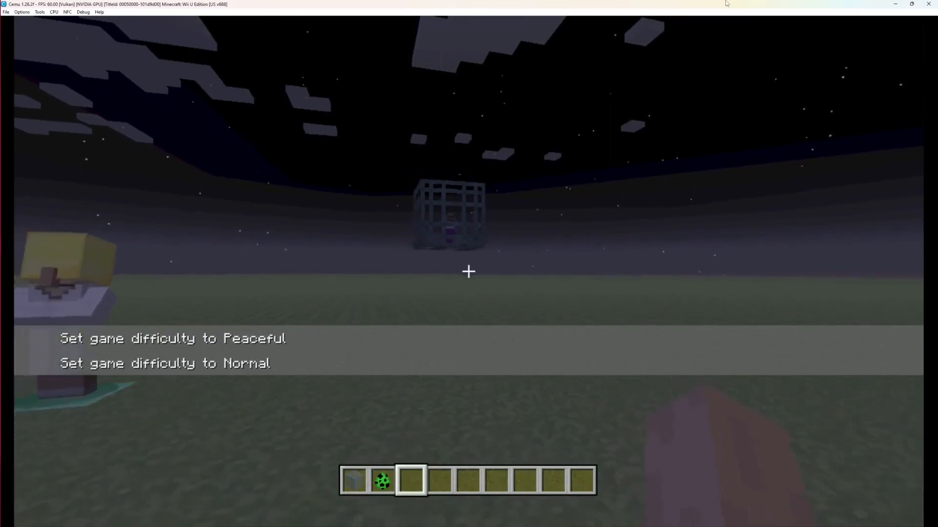
{"action": "key", "text": "space"}
{"action": "key", "text": "space"}
{"action": "key", "text": "d"}
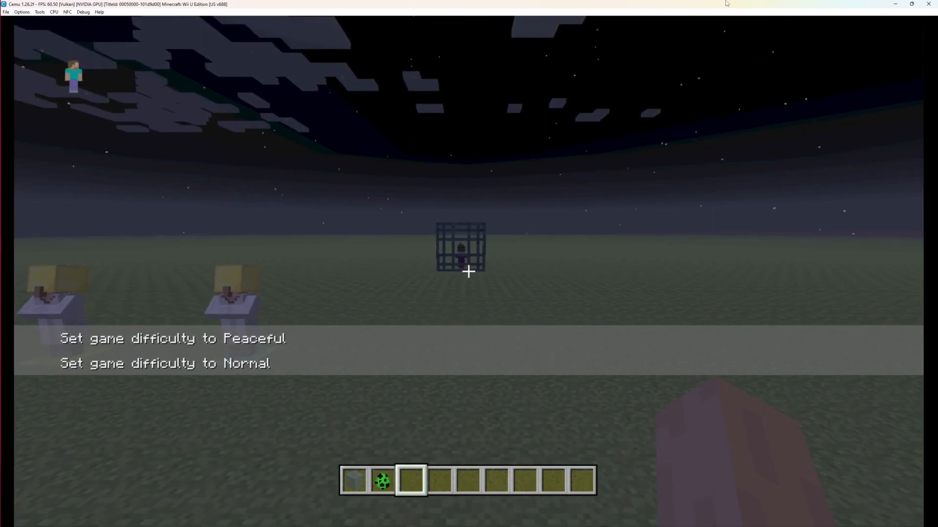
{"action": "key", "text": "w"}
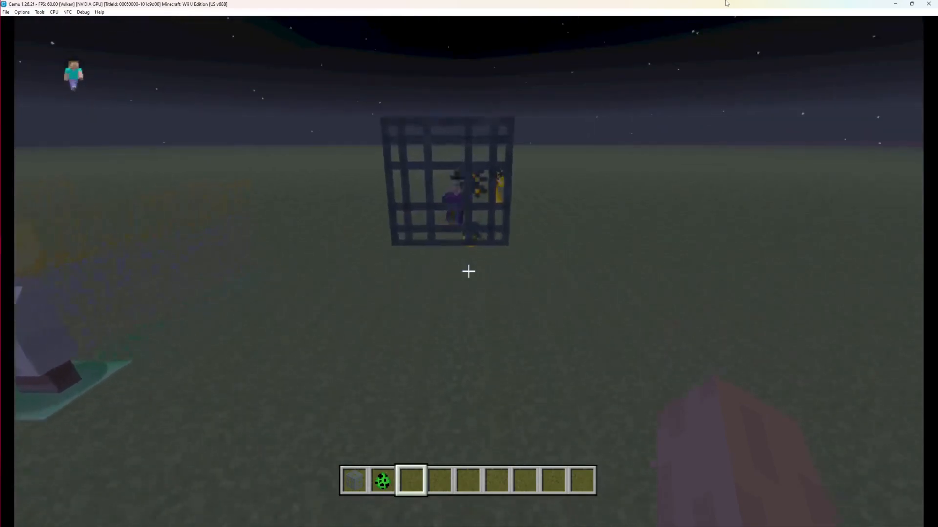
{"action": "key", "text": "a"}
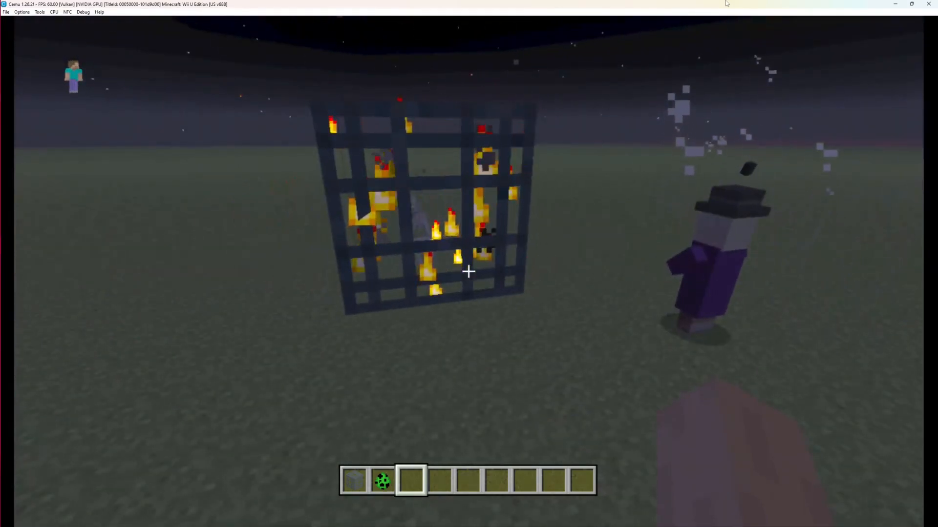
{"action": "key", "text": "a"}
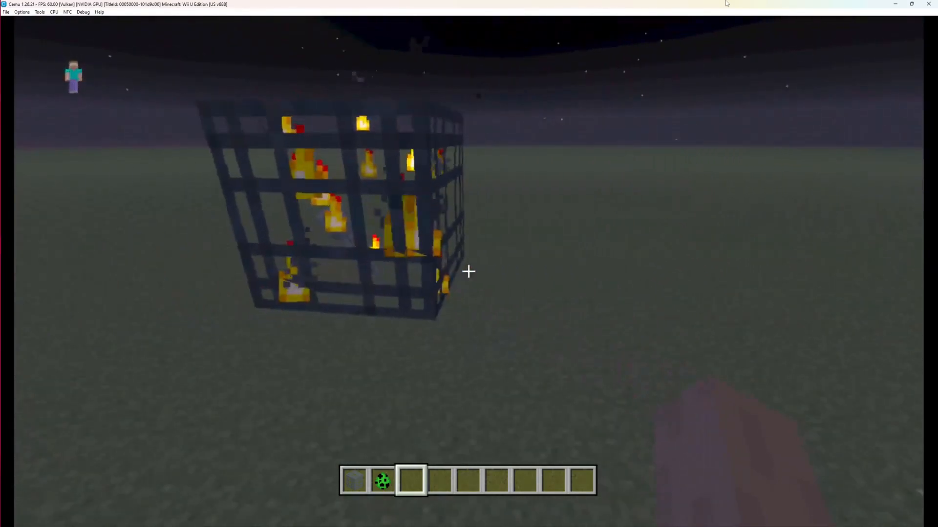
{"action": "key", "text": "a"}
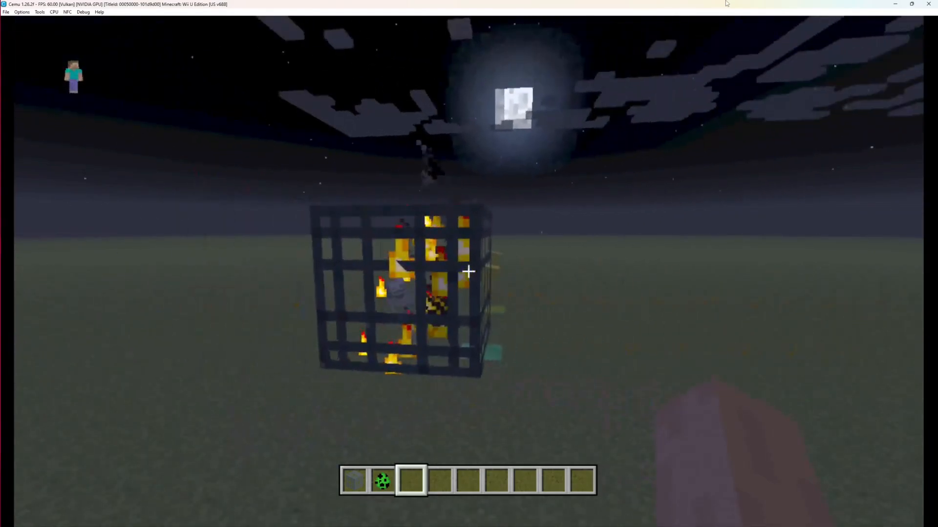
{"action": "key", "text": "a"}
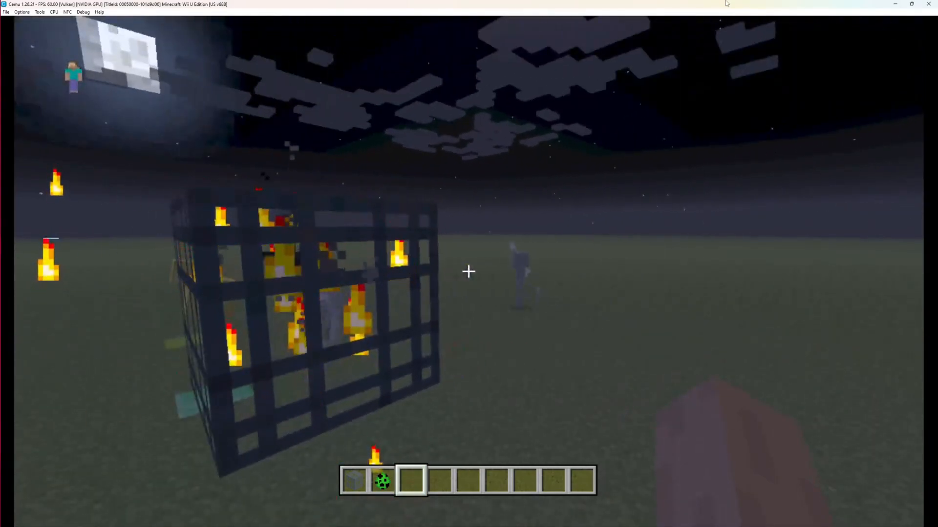
{"action": "key", "text": "d"}
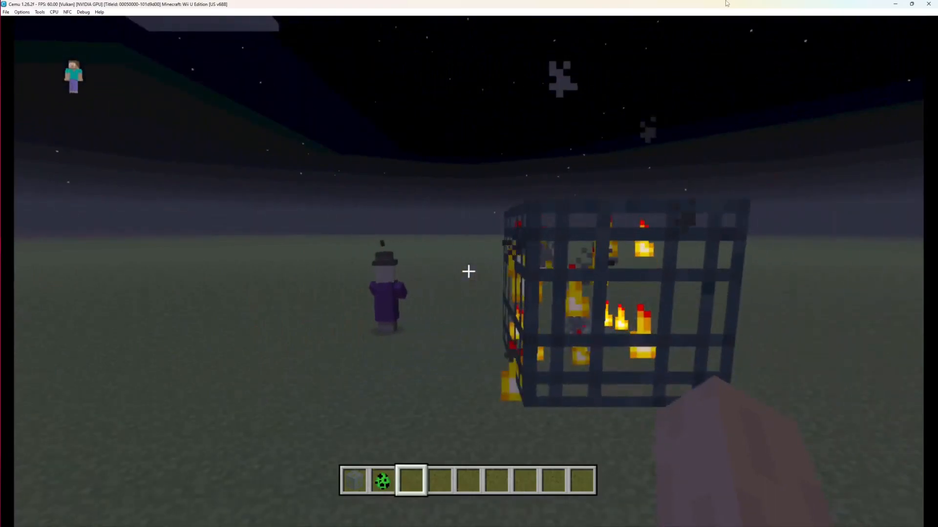
{"action": "key", "text": "d"}
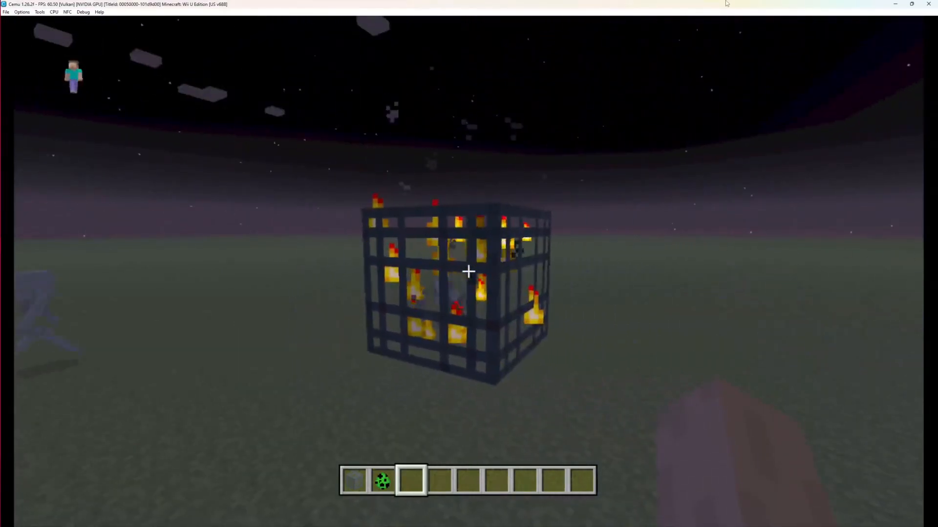
{"action": "key", "text": "d"}
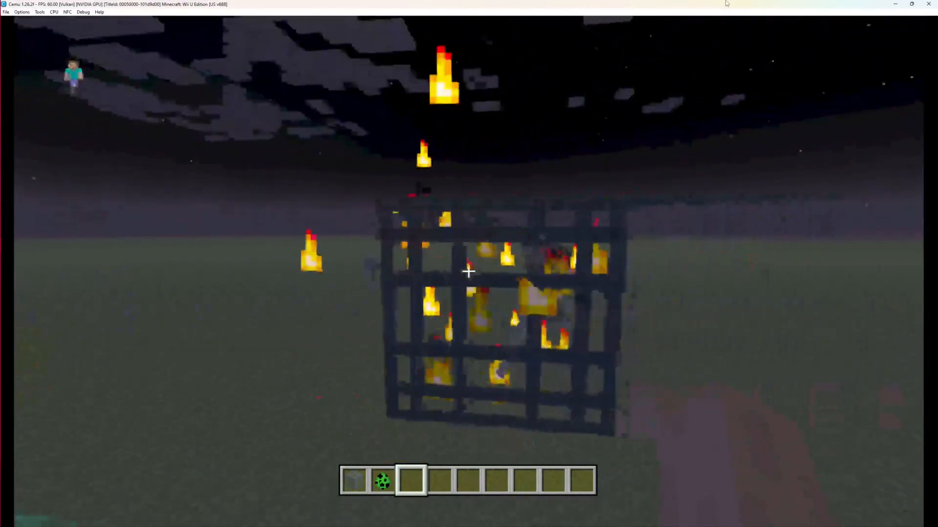
{"action": "key", "text": "a"}
{"action": "key", "text": "d"}
{"action": "key", "text": "a"}
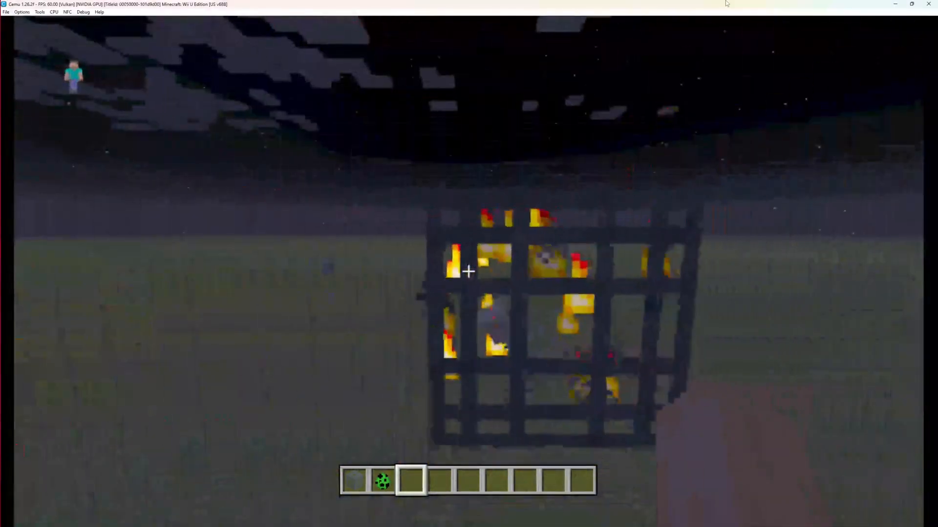
{"action": "key", "text": "s"}
{"action": "key", "text": "w"}
{"action": "key", "text": "d"}
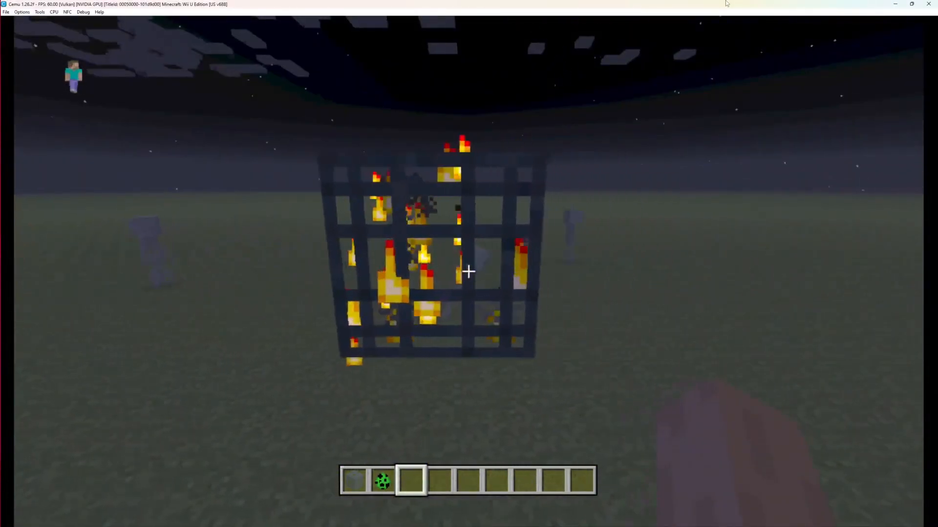
{"action": "key", "text": "w"}
{"action": "key", "text": "a"}
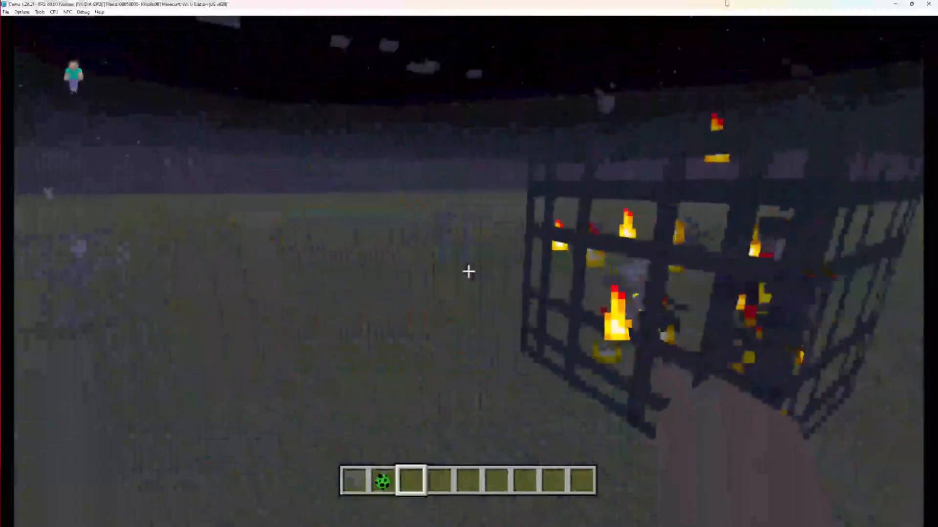
{"action": "key", "text": "s"}
{"action": "key", "text": "w"}
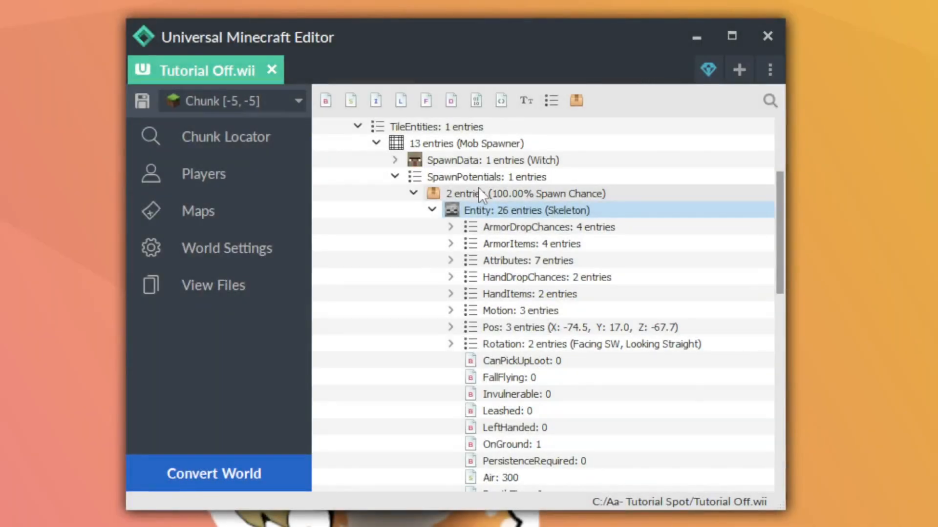
Switch to Universal Minecraft Editor and examine the SpawnPotentials Skeleton entity's tags, Entity Properties and Position options.
{"action": "scroll", "coordinate": [557, 351], "scroll_direction": "down", "scroll_amount": 7}
{"action": "scroll", "coordinate": [569, 373], "scroll_direction": "up", "scroll_amount": 7}
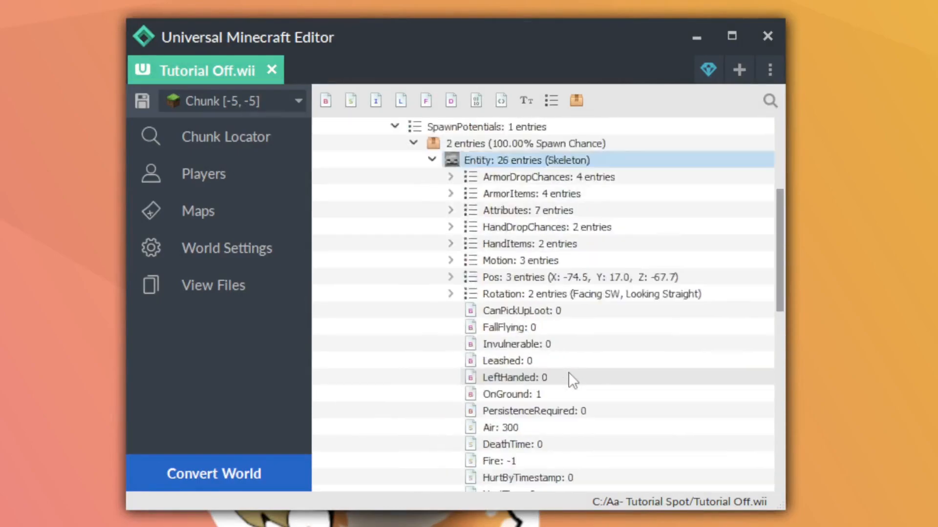
{"action": "scroll", "coordinate": [567, 364], "scroll_direction": "down", "scroll_amount": 6}
{"action": "left_click", "coordinate": [572, 395]}
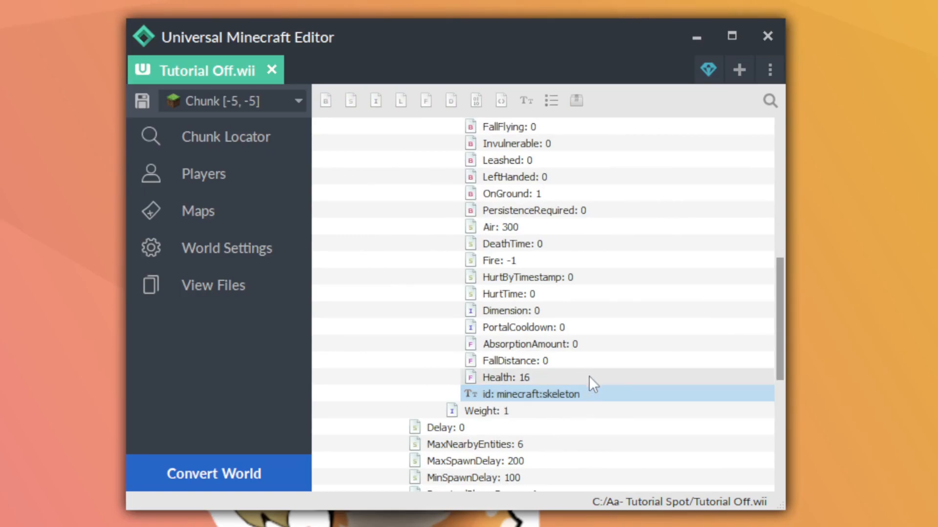
{"action": "left_click", "coordinate": [588, 376]}
{"action": "scroll", "coordinate": [586, 371], "scroll_direction": "up", "scroll_amount": 7}
{"action": "scroll", "coordinate": [580, 321], "scroll_direction": "down", "scroll_amount": 1}
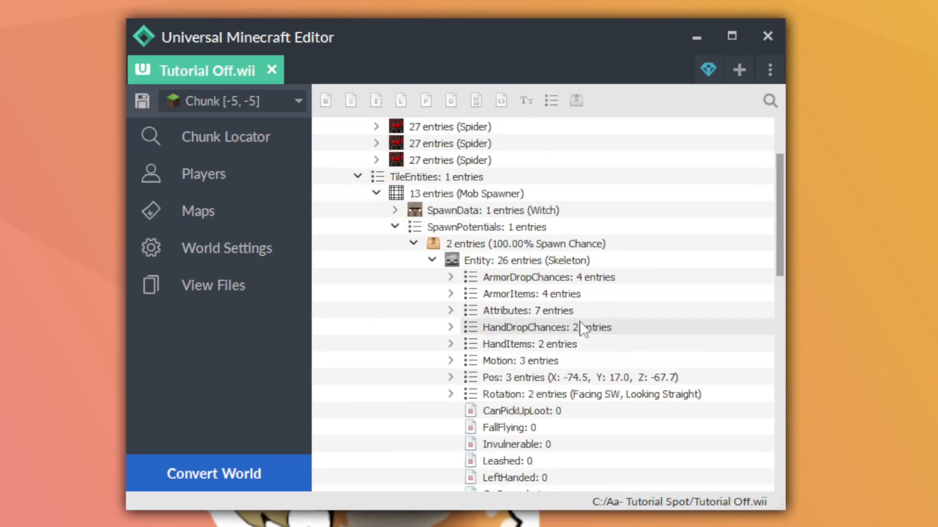
{"action": "right_click", "coordinate": [462, 255]}
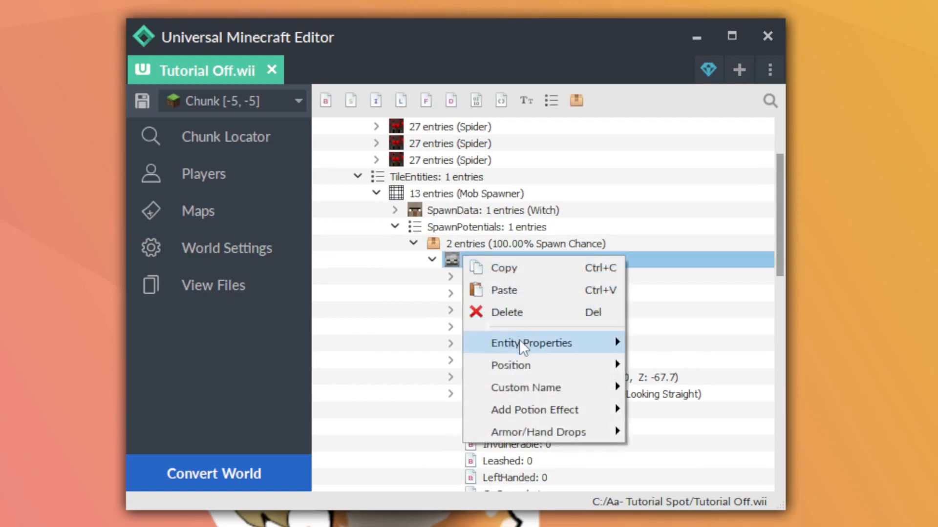
{"action": "mouse_move", "coordinate": [520, 344]}
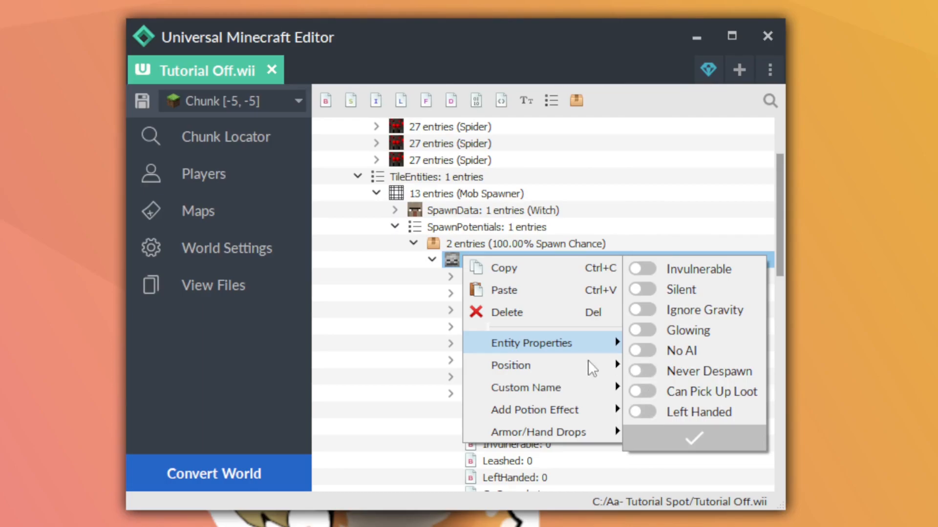
{"action": "mouse_move", "coordinate": [579, 365]}
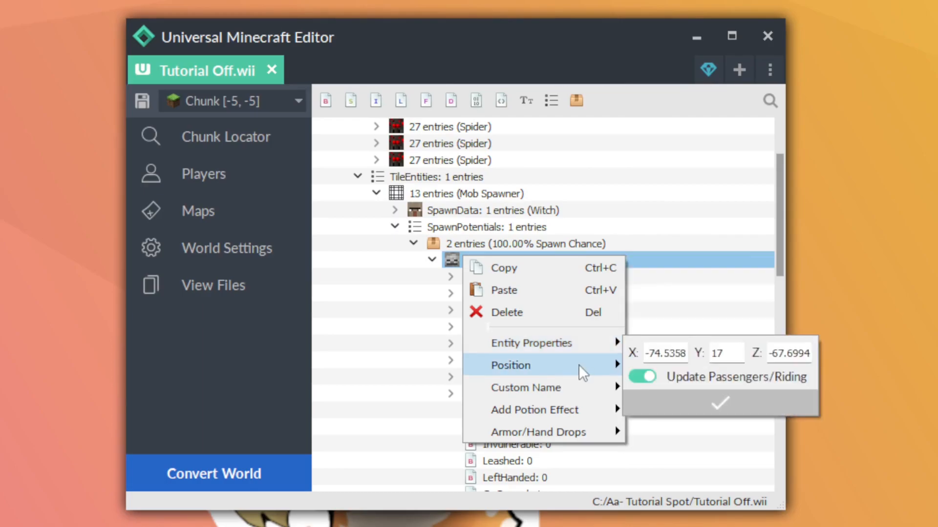
{"action": "left_click", "coordinate": [465, 355]}
Delete the Pos tag from the Skeleton entity in the spawner's SpawnPotentials.
{"action": "left_click", "coordinate": [534, 384]}
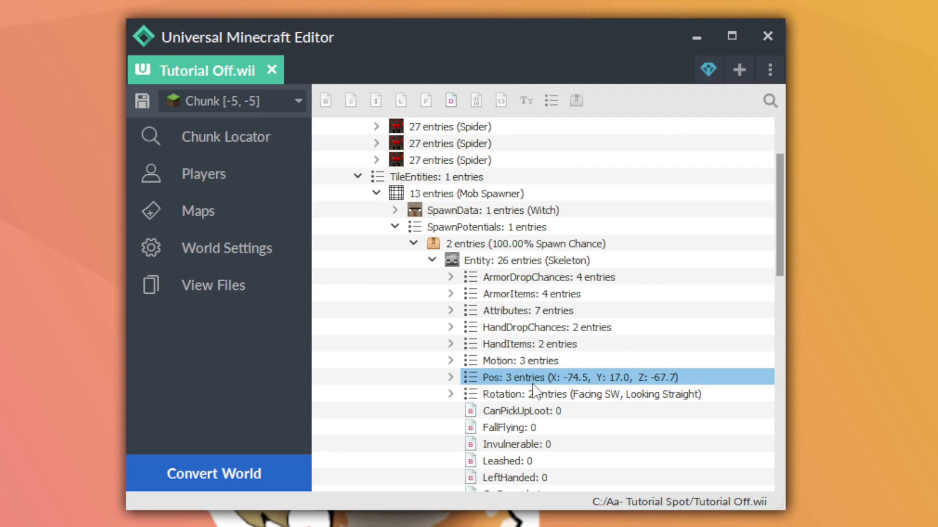
{"action": "right_click", "coordinate": [482, 192]}
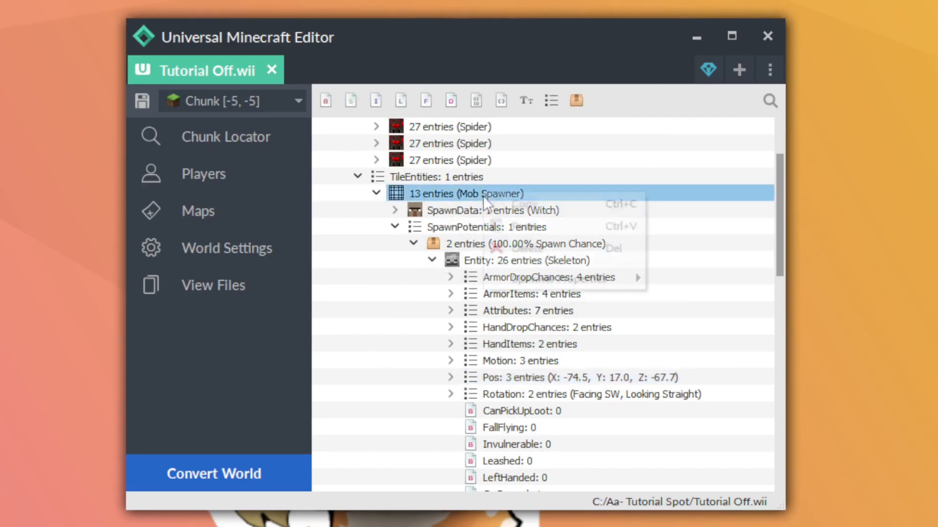
{"action": "left_click", "coordinate": [542, 342]}
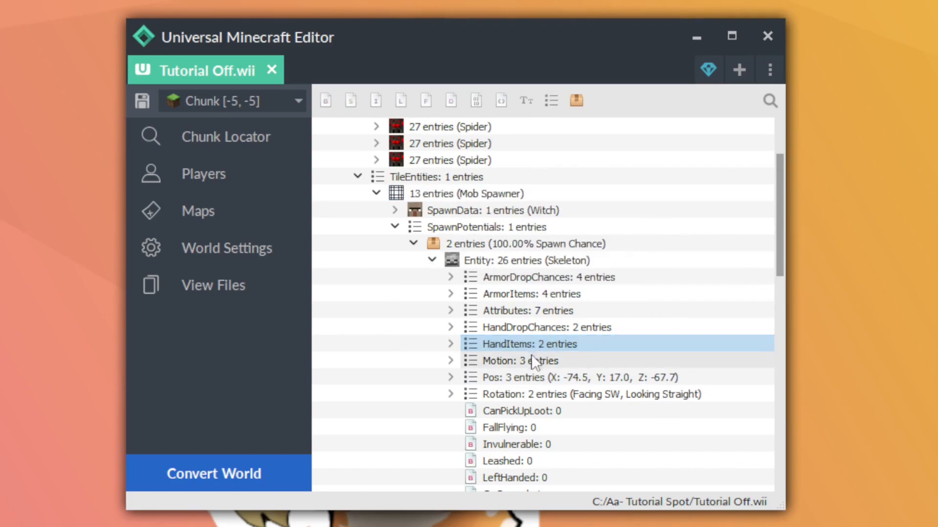
{"action": "left_click", "coordinate": [524, 378]}
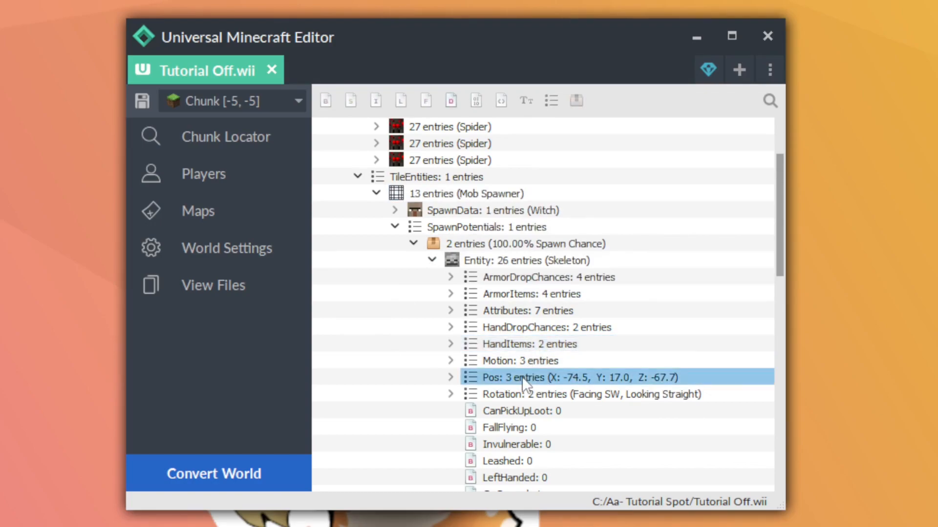
{"action": "key", "text": "Delete"}
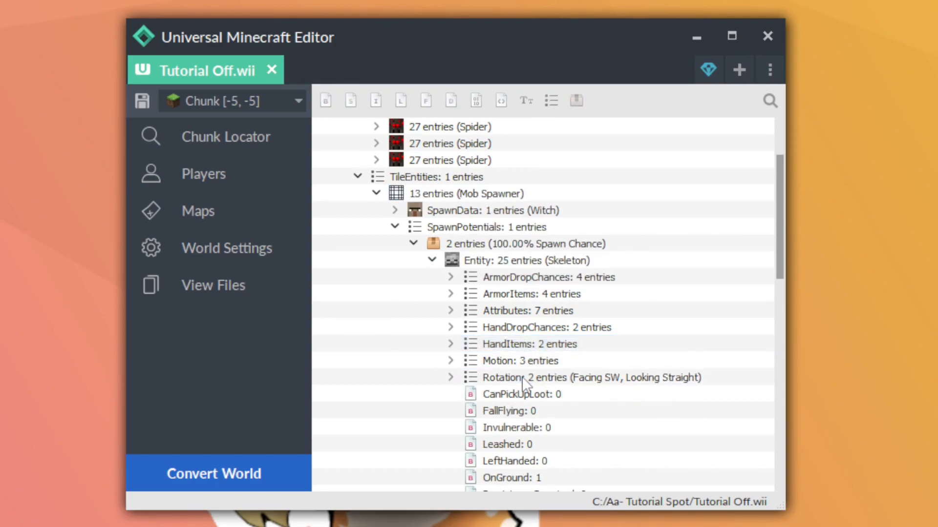
Give the Skeleton entity the custom name "Spooky Scary Skeletons" with Name Visible enabled.
{"action": "right_click", "coordinate": [466, 260]}
{"action": "mouse_move", "coordinate": [534, 389]}
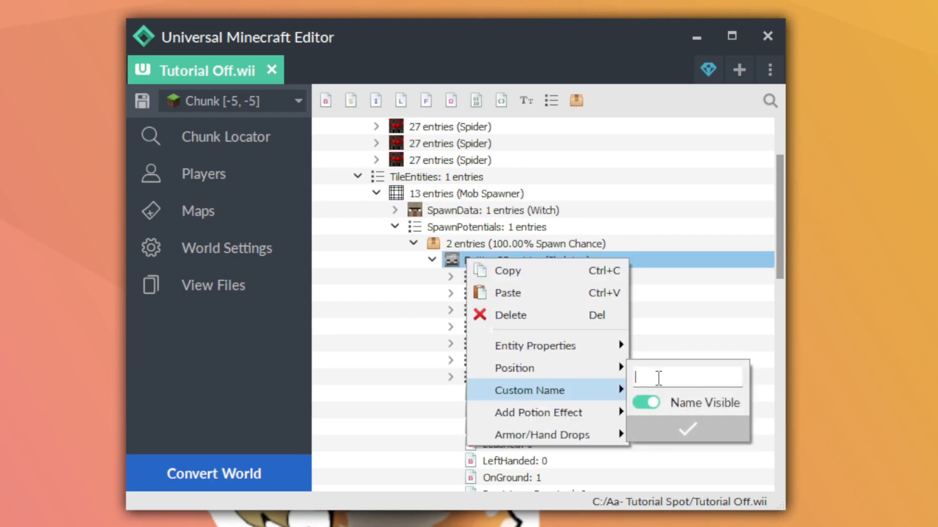
{"action": "left_click", "coordinate": [658, 377]}
{"action": "type", "text": "Spooky Scary Skeletons"}
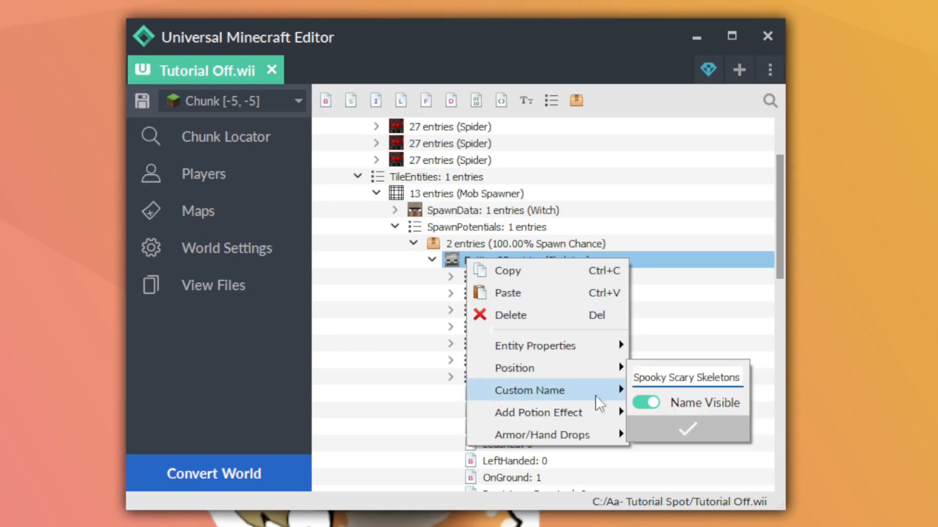
{"action": "left_click", "coordinate": [663, 426]}
Add a Regeneration potion effect to the Skeleton entity with amplifier 0, maximum duration and Show Particles enabled.
{"action": "right_click", "coordinate": [594, 263]}
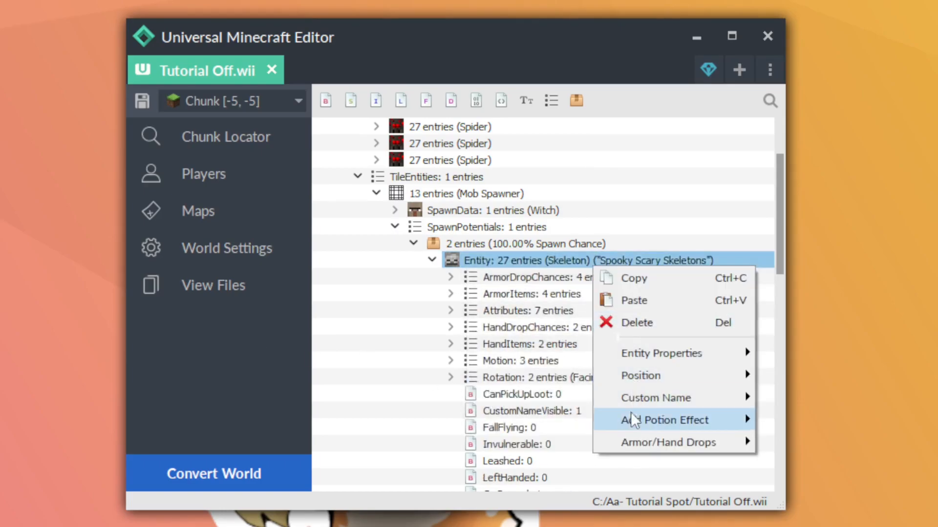
{"action": "mouse_move", "coordinate": [631, 415]}
{"action": "left_click", "coordinate": [806, 380]}
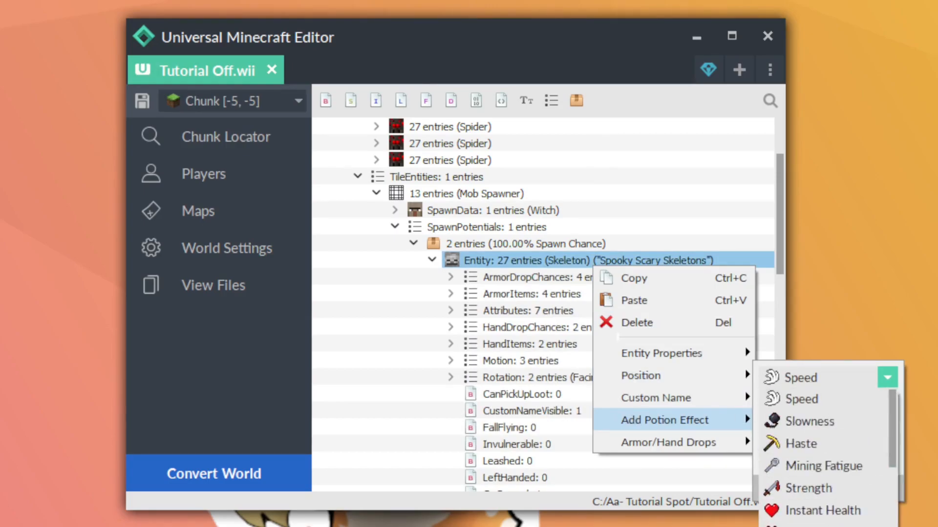
{"action": "left_click", "coordinate": [821, 526]}
{"action": "left_click", "coordinate": [835, 402]}
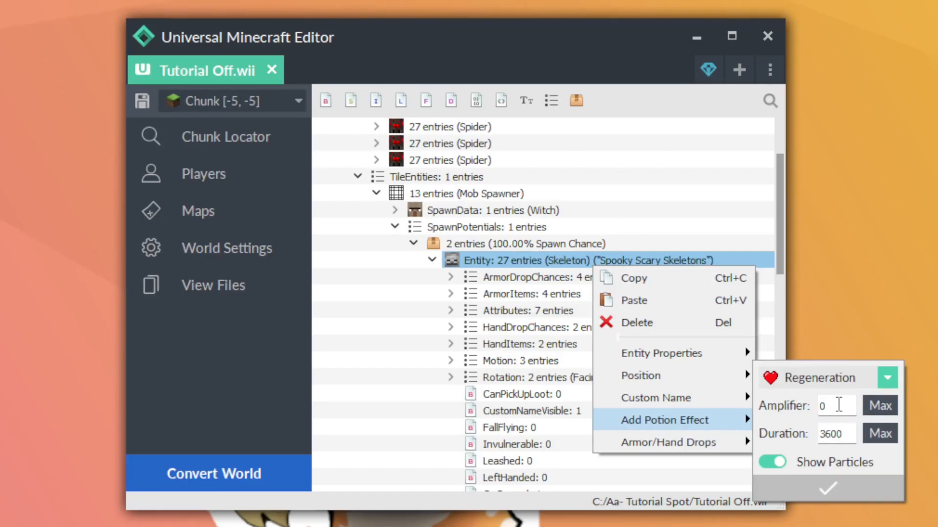
{"action": "left_click", "coordinate": [878, 435]}
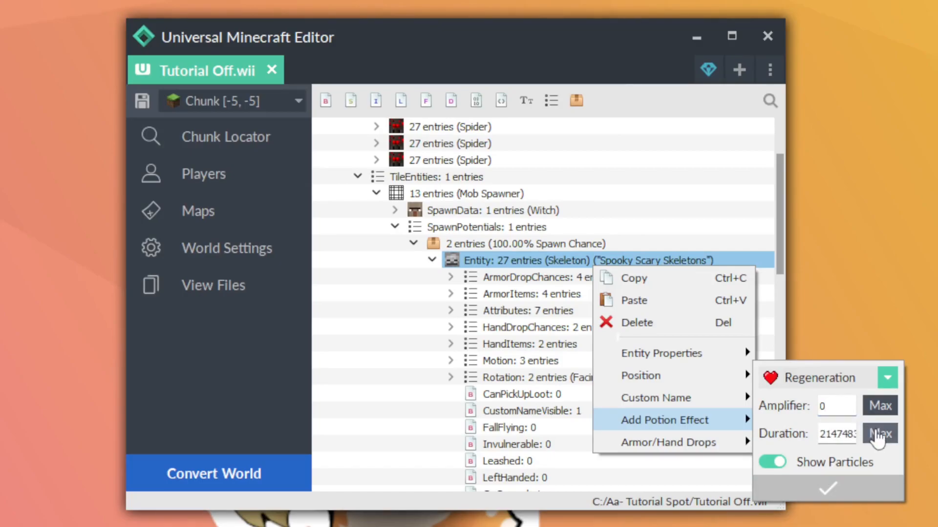
{"action": "left_click", "coordinate": [808, 486]}
{"action": "scroll", "coordinate": [570, 372], "scroll_direction": "up", "scroll_amount": 6}
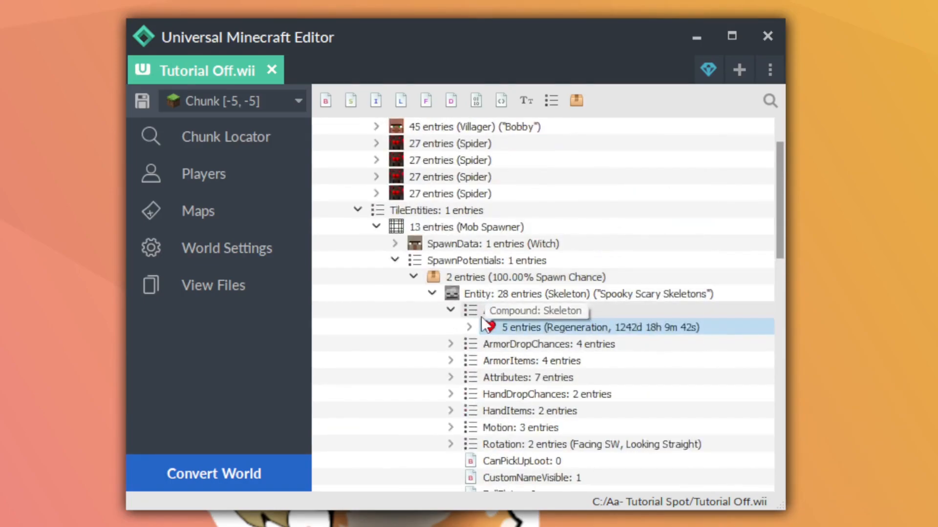
Examine the Skeleton's Regeneration effect tags: Ambient, Amplifier, Id, ShowParticles and Duration.
{"action": "left_click", "coordinate": [451, 312]}
{"action": "left_click", "coordinate": [451, 313]}
{"action": "left_click", "coordinate": [467, 327]}
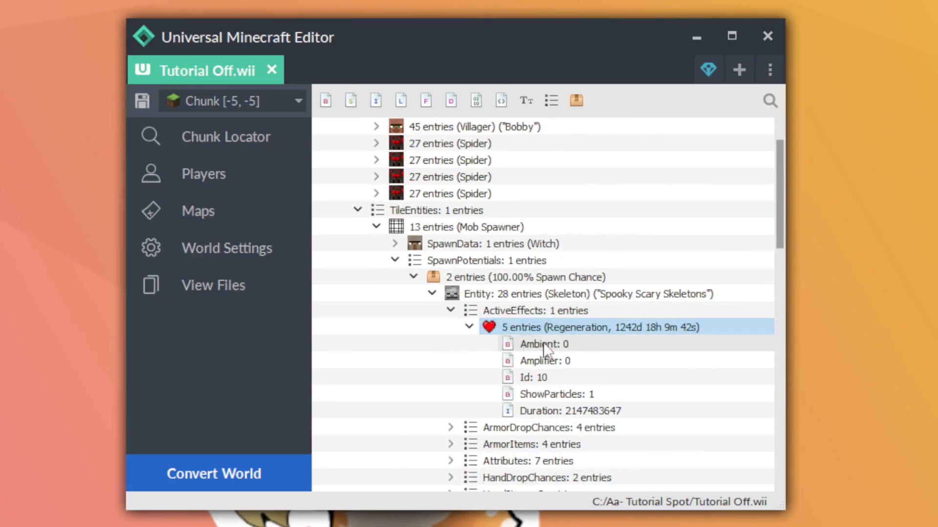
{"action": "left_click", "coordinate": [596, 342]}
{"action": "scroll", "coordinate": [597, 339], "scroll_direction": "down", "scroll_amount": 1}
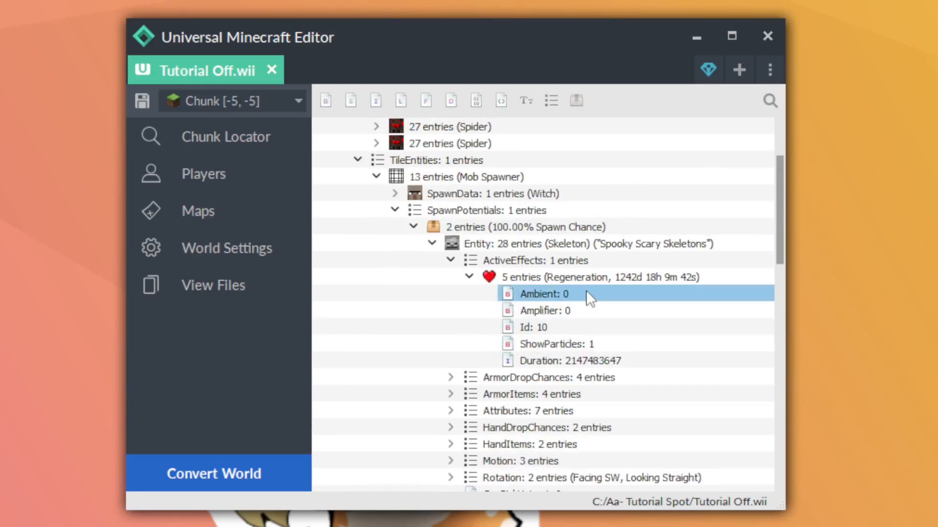
{"action": "left_click", "coordinate": [587, 312]}
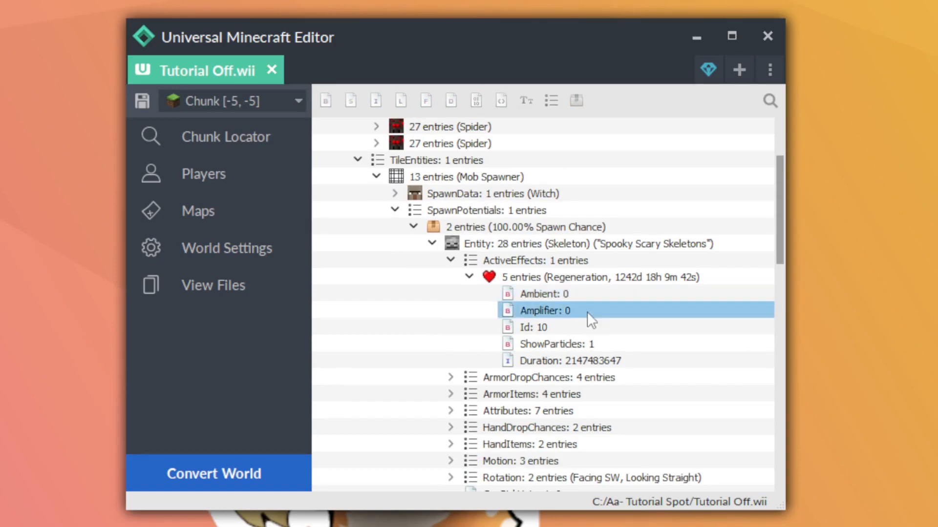
{"action": "left_click", "coordinate": [591, 326]}
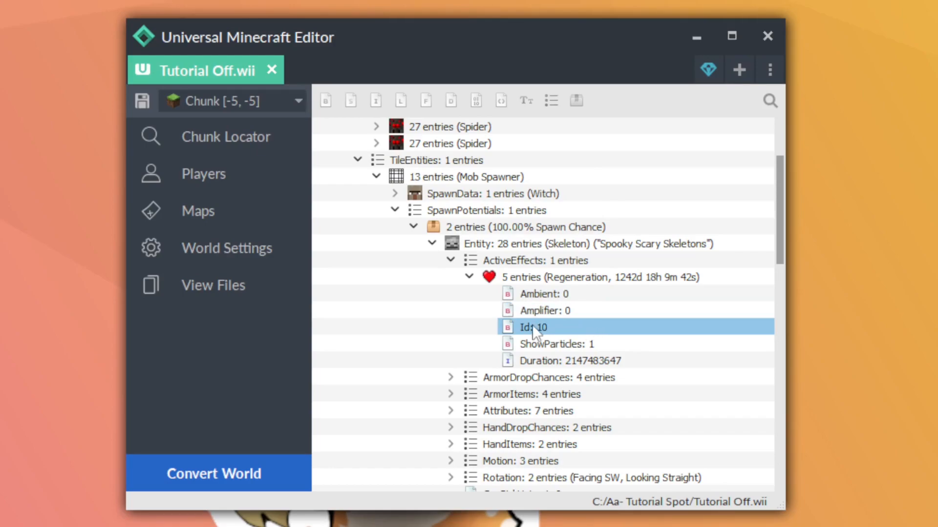
{"action": "left_click", "coordinate": [622, 343]}
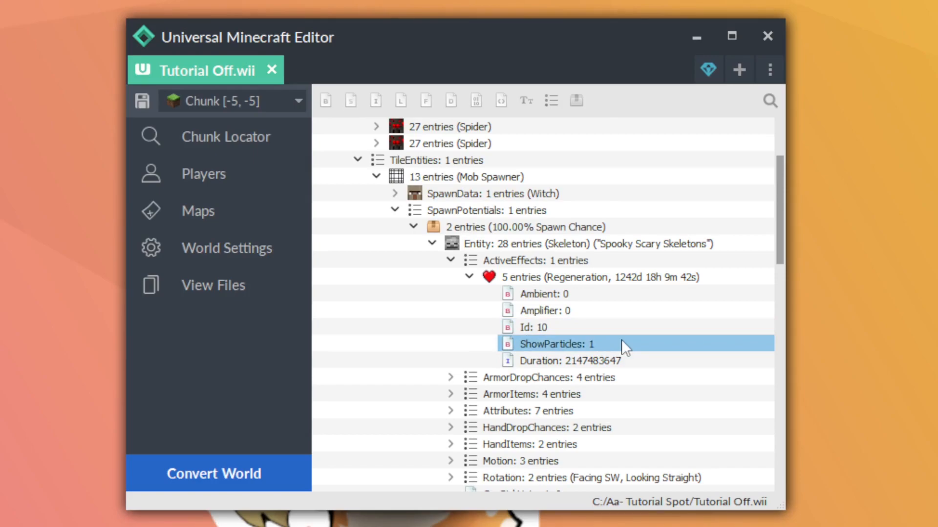
{"action": "left_click", "coordinate": [669, 362]}
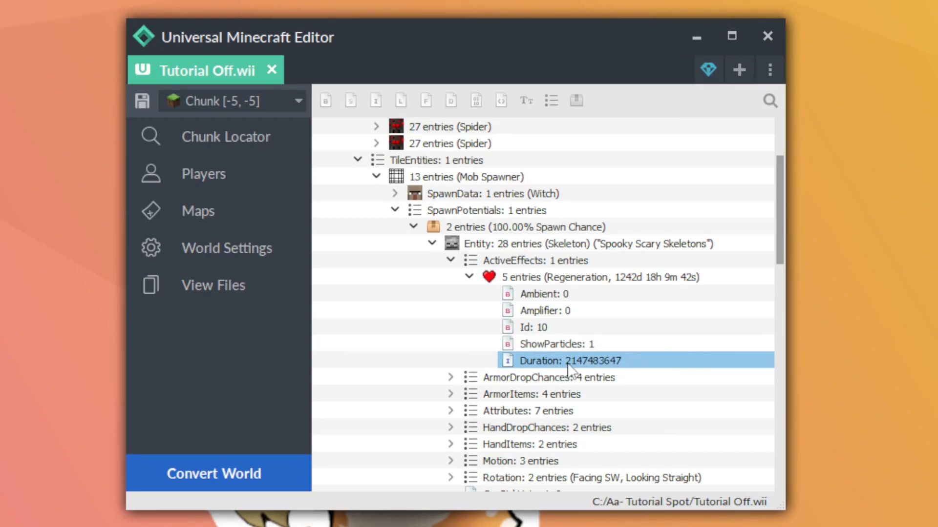
{"action": "left_click", "coordinate": [450, 261]}
Equip the SpawnPotentials Skeleton with a Diamond Helmet in the head slot of its Armor/Hand Drops.
{"action": "right_click", "coordinate": [468, 247]}
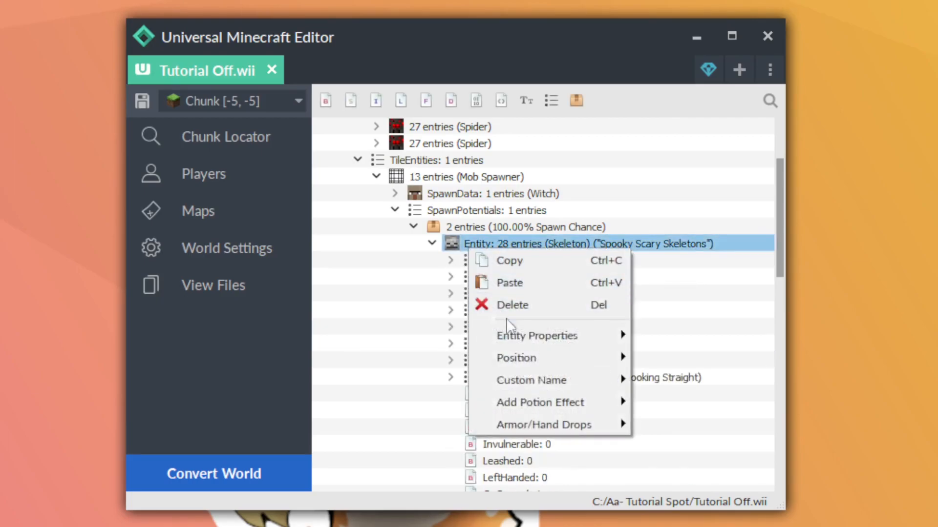
{"action": "mouse_move", "coordinate": [508, 423]}
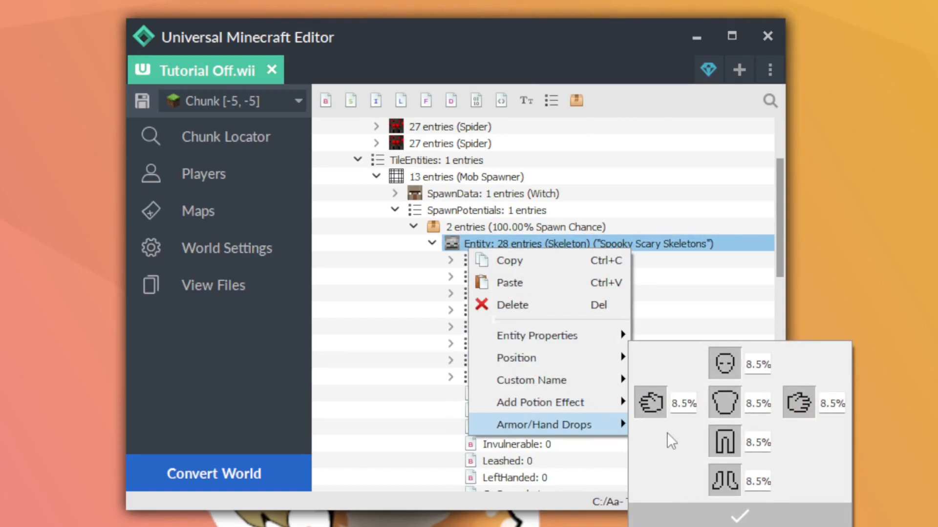
{"action": "left_click", "coordinate": [724, 367]}
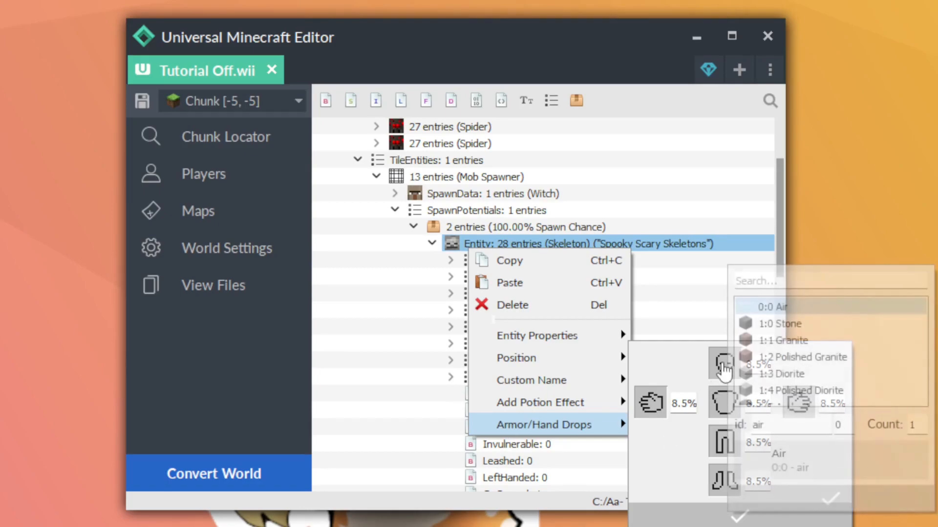
{"action": "type", "text": "diam"}
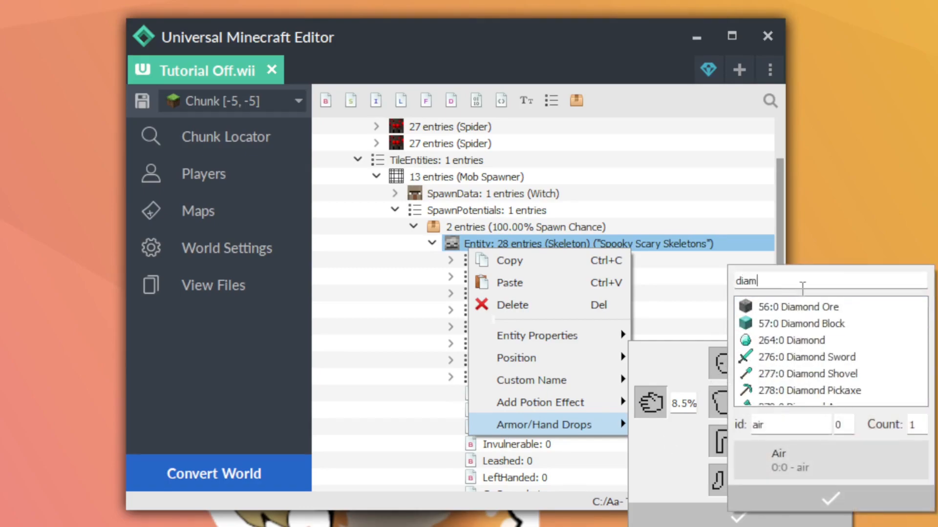
{"action": "type", "text": "ond h"}
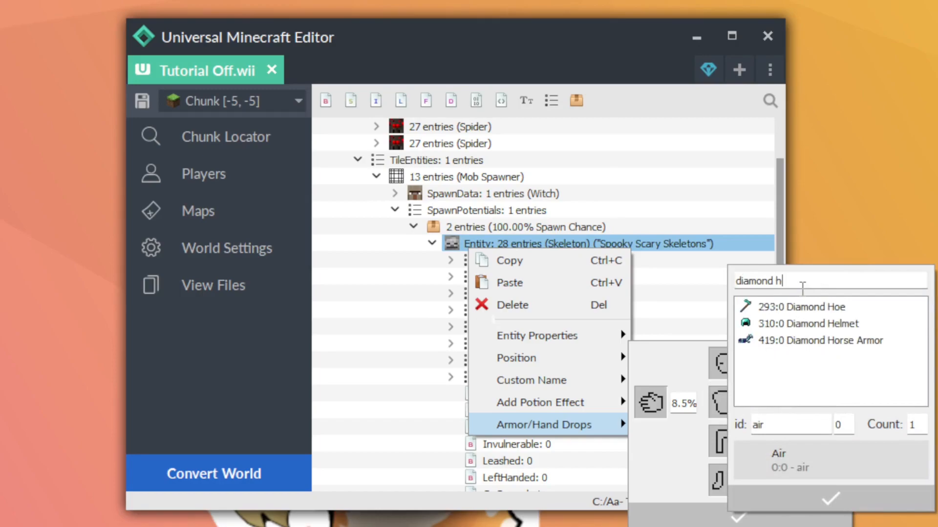
{"action": "left_click", "coordinate": [808, 324]}
{"action": "left_click", "coordinate": [790, 501]}
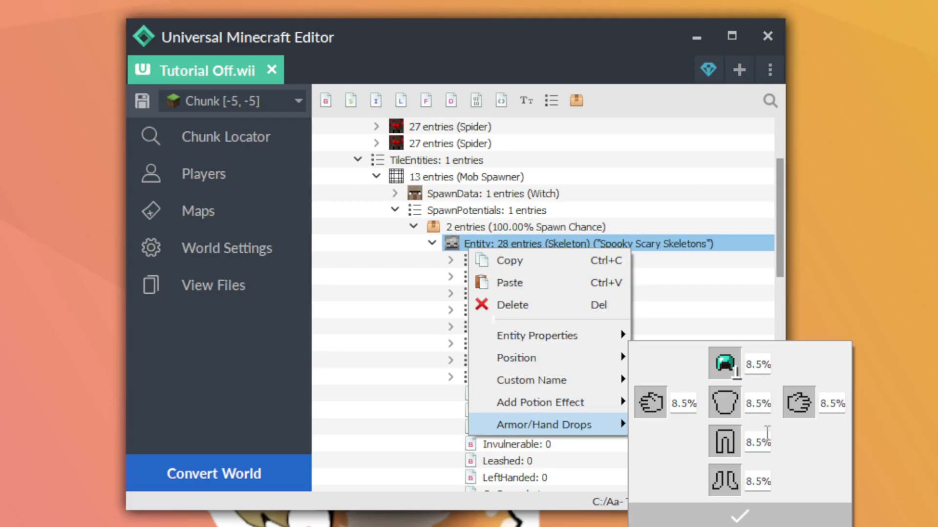
Assign Light Gray Dye, count 1, to the Skeleton's chestplate slot.
{"action": "left_click", "coordinate": [714, 433]}
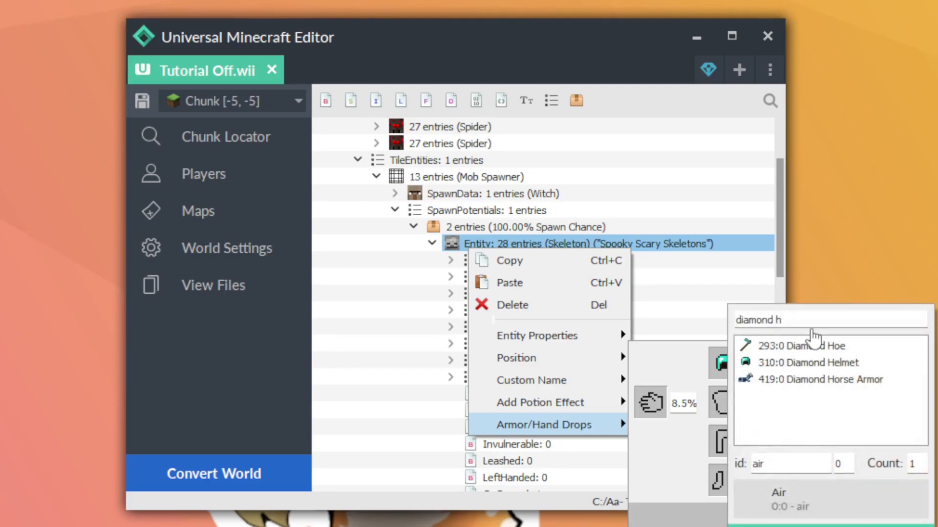
{"action": "key", "text": "BackSpace"}
{"action": "key", "text": "BackSpace"}
{"action": "key", "text": "BackSpace"}
{"action": "key", "text": "BackSpace"}
{"action": "key", "text": "BackSpace"}
{"action": "key", "text": "BackSpace"}
{"action": "key", "text": "BackSpace"}
{"action": "key", "text": "BackSpace"}
{"action": "key", "text": "BackSpace"}
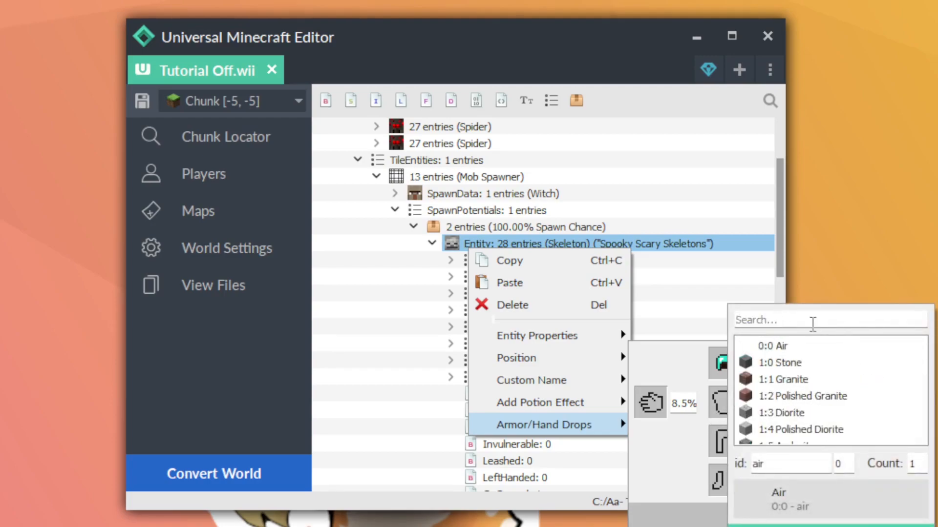
{"action": "type", "text": "light gray  du"}
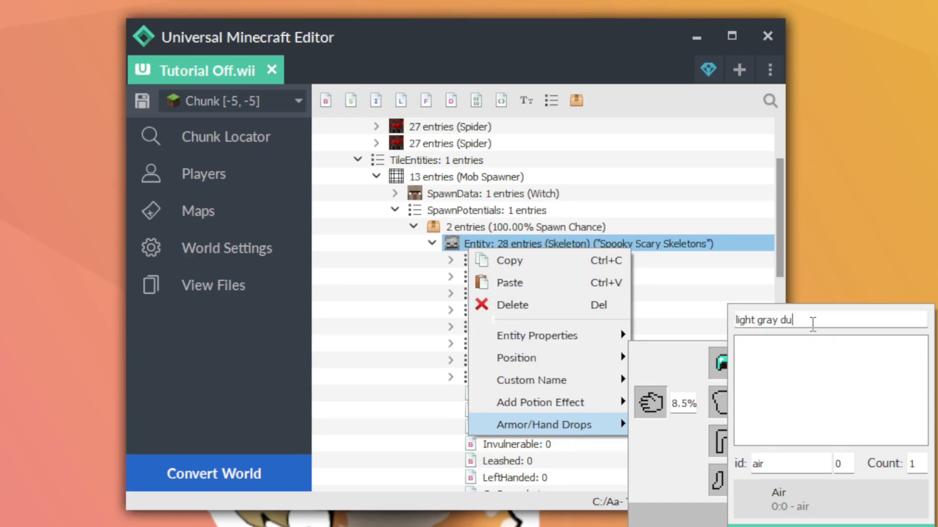
{"action": "key", "text": "BackSpace"}
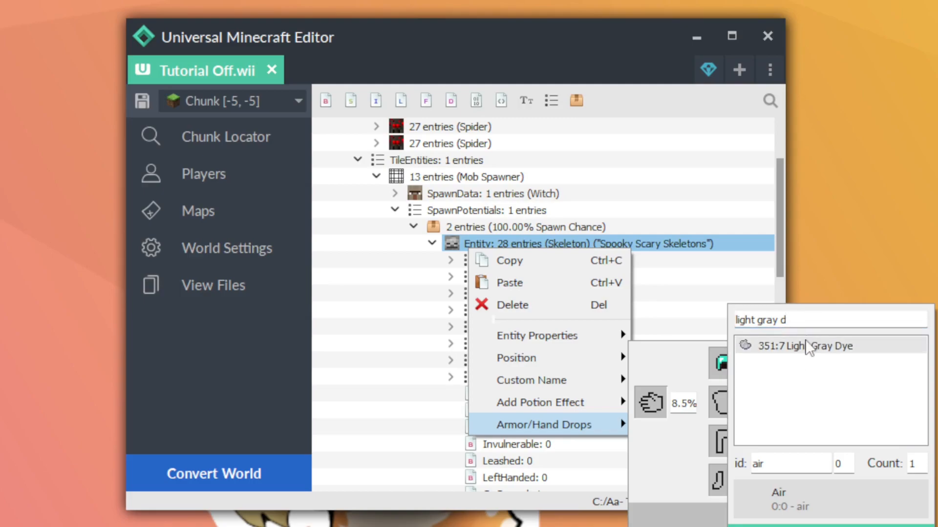
{"action": "left_click", "coordinate": [807, 347]}
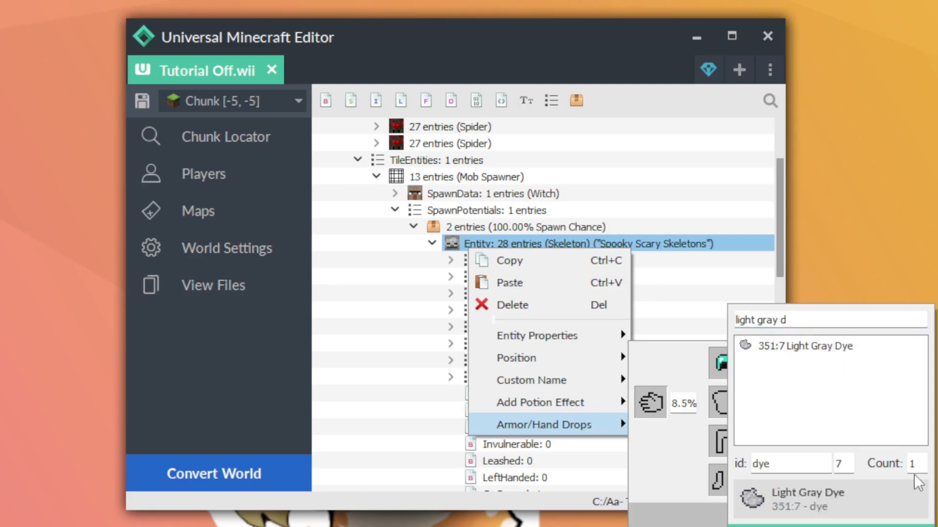
{"action": "left_click", "coordinate": [857, 526]}
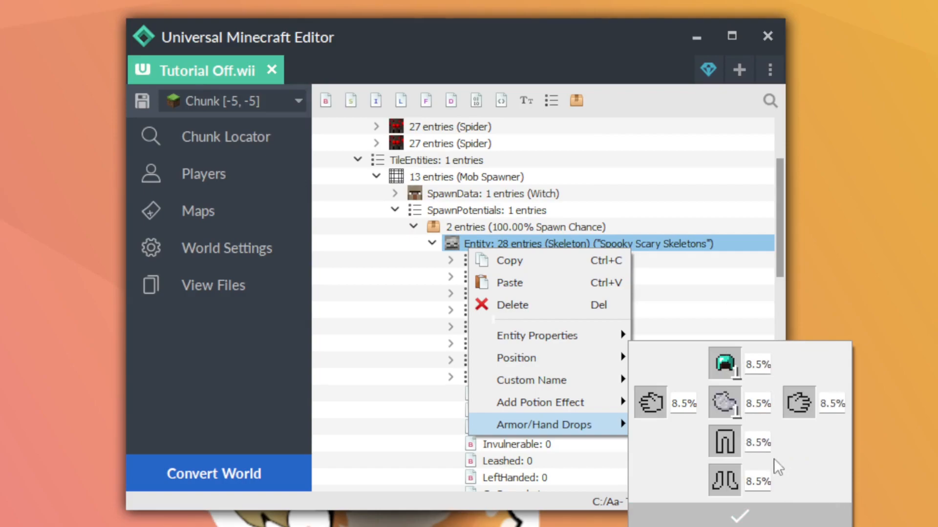
Assign Light Gray Dye to the Skeleton's leggings slot as well.
{"action": "left_click", "coordinate": [728, 452]}
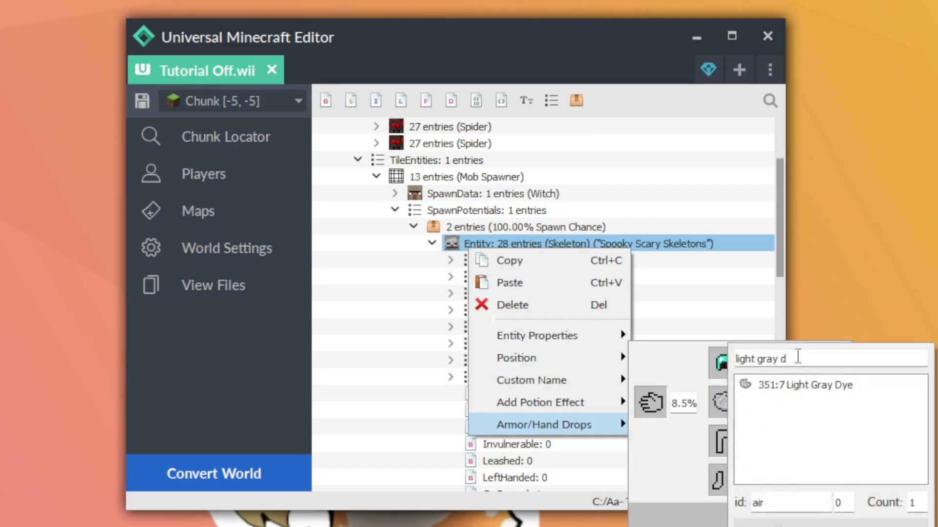
{"action": "left_click", "coordinate": [799, 386]}
{"action": "left_click", "coordinate": [825, 526]}
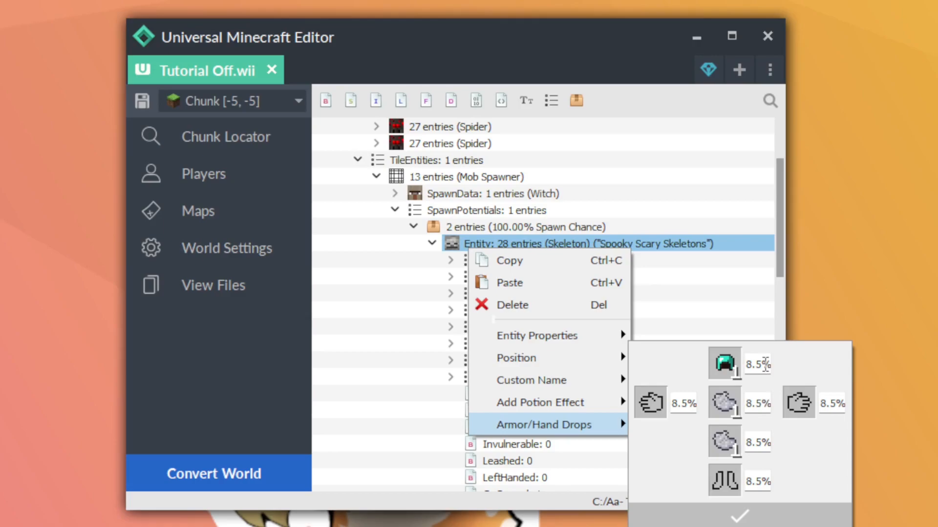
Set the drop chances to 0% for the helmet, 100% for the chestplate slot and 50% for the leggings slot, and apply the equipment.
{"action": "left_click_drag", "start_coordinate": [764, 365], "coordinate": [747, 364]}
{"action": "type", "text": "0"}
{"action": "left_click_drag", "start_coordinate": [764, 404], "coordinate": [745, 405]}
{"action": "type", "text": "100"}
{"action": "left_click_drag", "start_coordinate": [765, 443], "coordinate": [745, 444]}
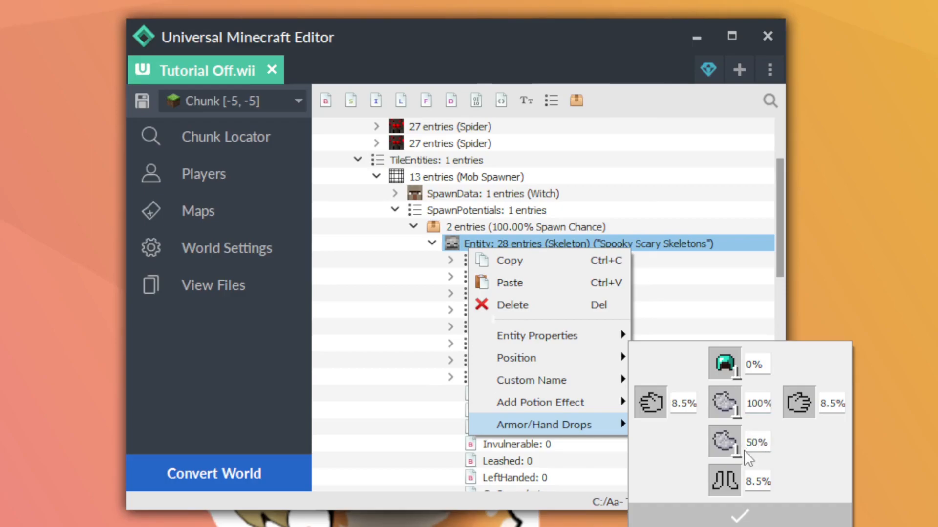
{"action": "left_click", "coordinate": [737, 519]}
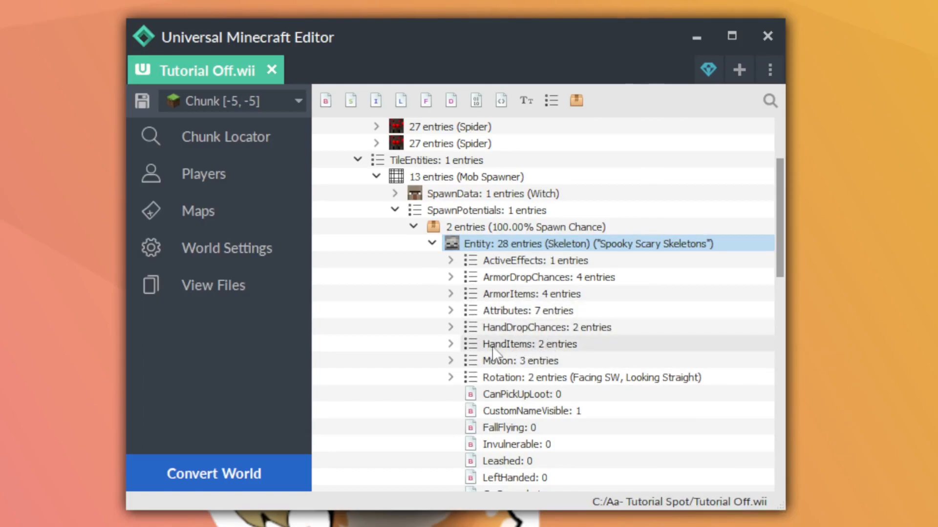
Expand the Skeleton's HandItems, HandDropChances, ArmorItems and ArmorDropChances lists to inspect their entries.
{"action": "left_click", "coordinate": [467, 346]}
{"action": "left_click", "coordinate": [451, 344]}
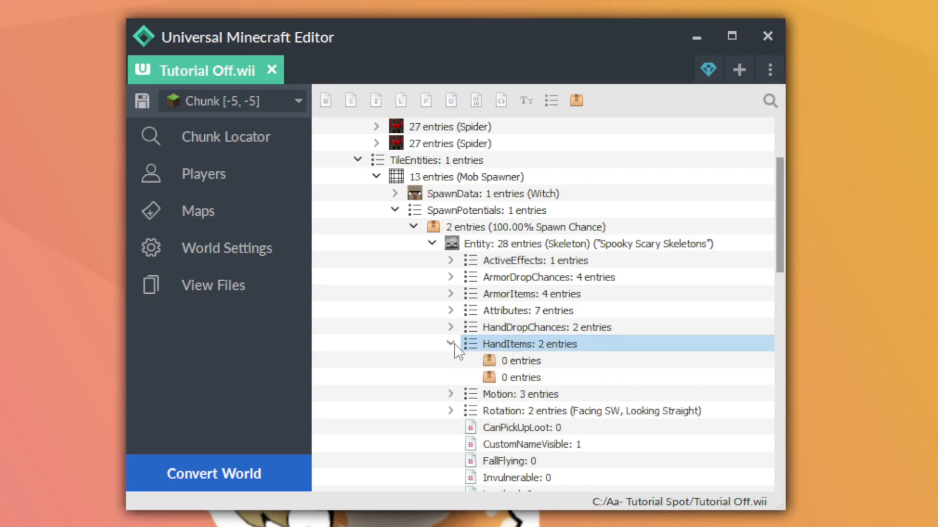
{"action": "left_click", "coordinate": [507, 331]}
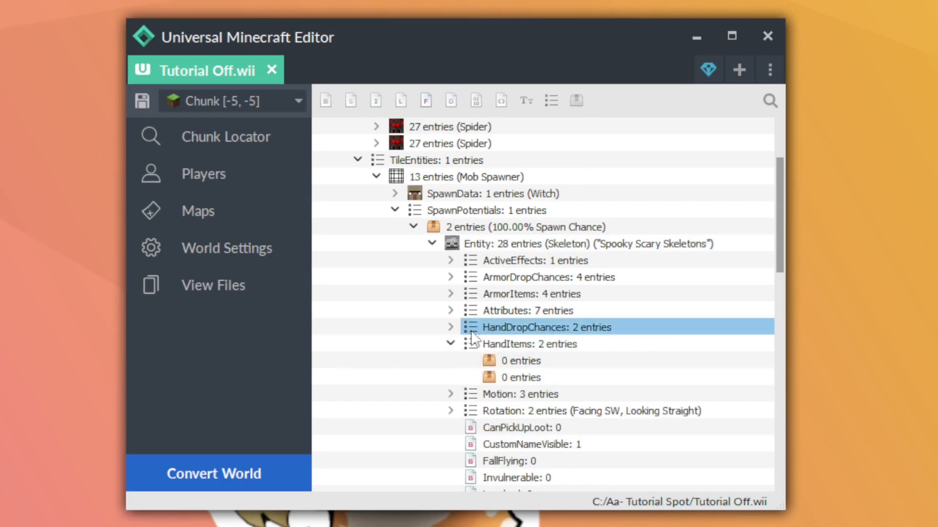
{"action": "left_click", "coordinate": [451, 327]}
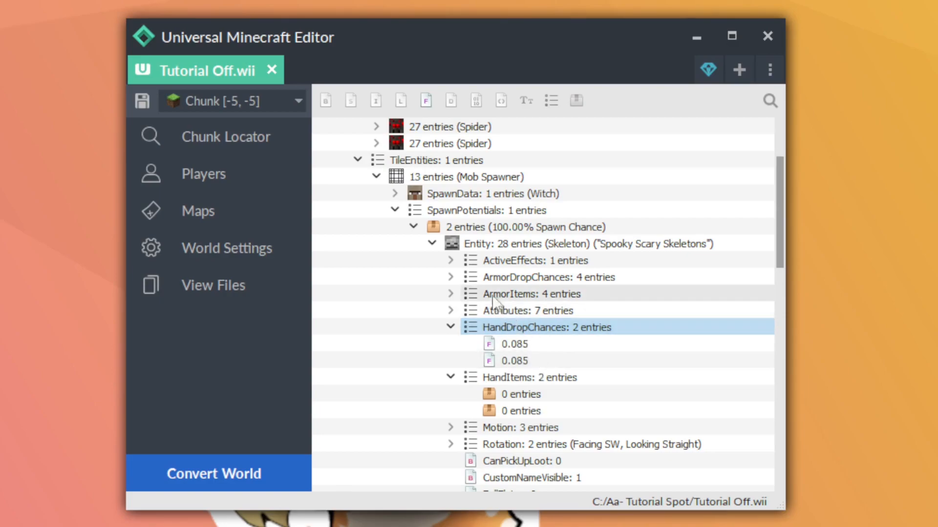
{"action": "left_click", "coordinate": [450, 293]}
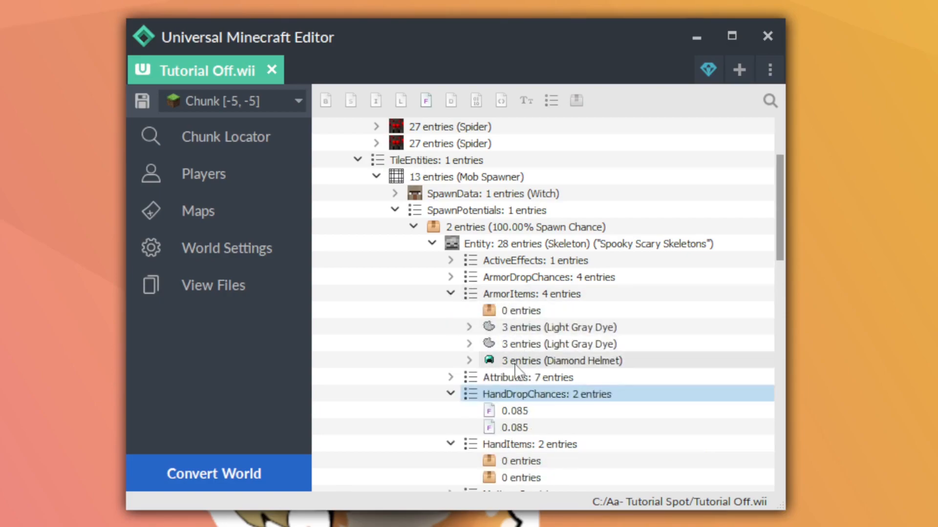
{"action": "left_click", "coordinate": [450, 277]}
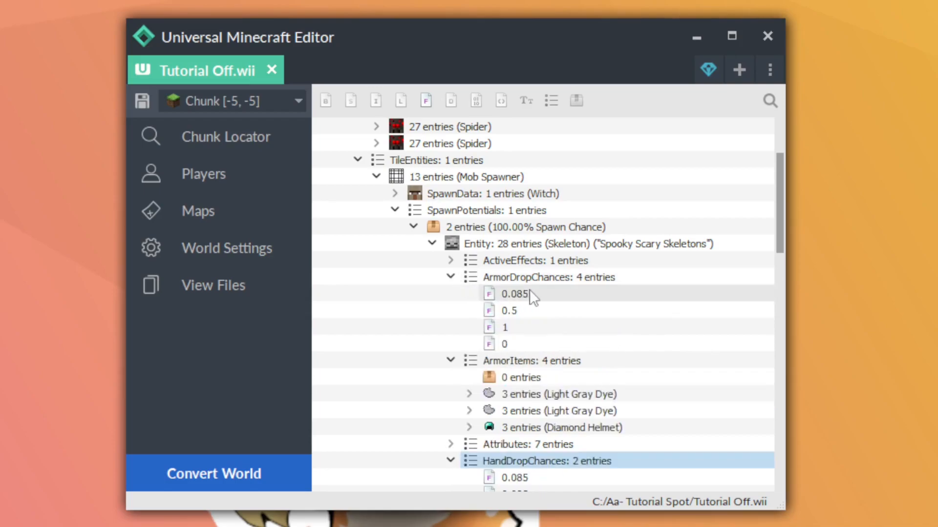
Compare each ArmorDropChances value with its matching ArmorItems entry, and review the hand item lists.
{"action": "left_click", "coordinate": [532, 325]}
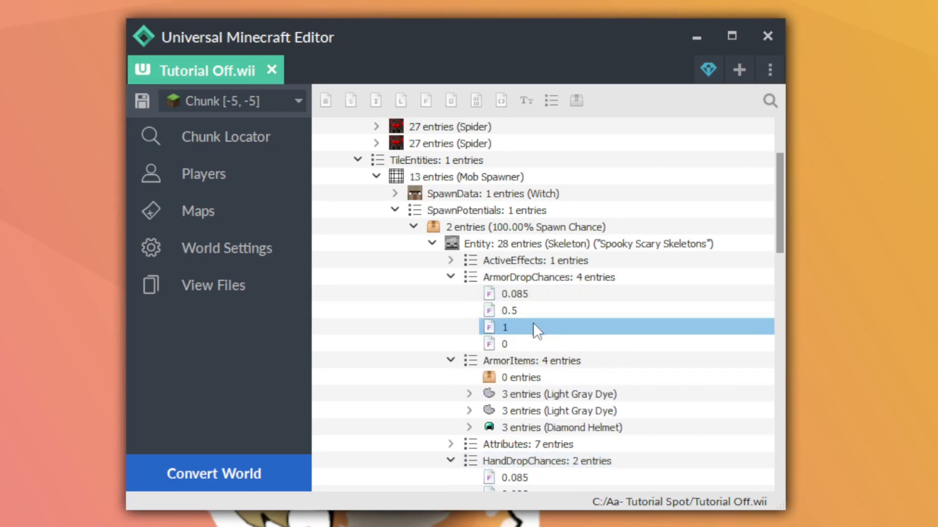
{"action": "left_click", "coordinate": [514, 409]}
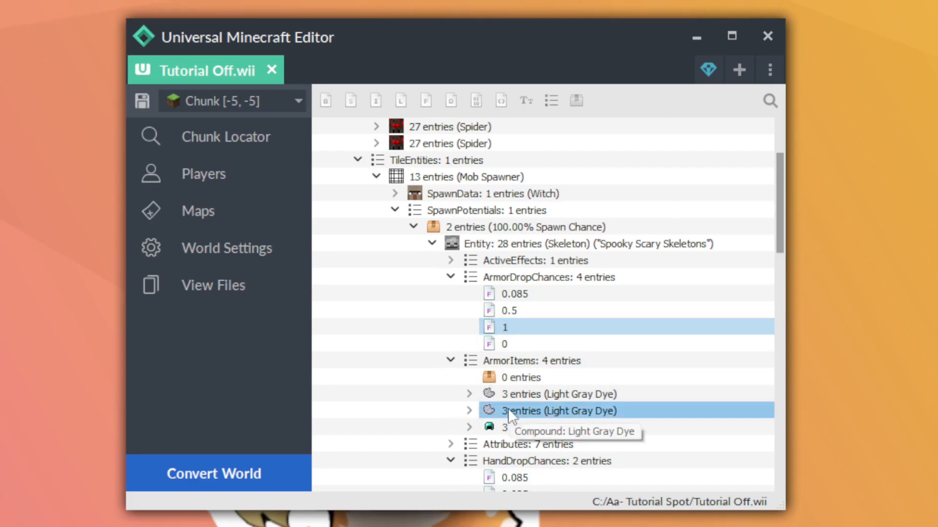
{"action": "left_click", "coordinate": [517, 396]}
{"action": "left_click", "coordinate": [512, 313]}
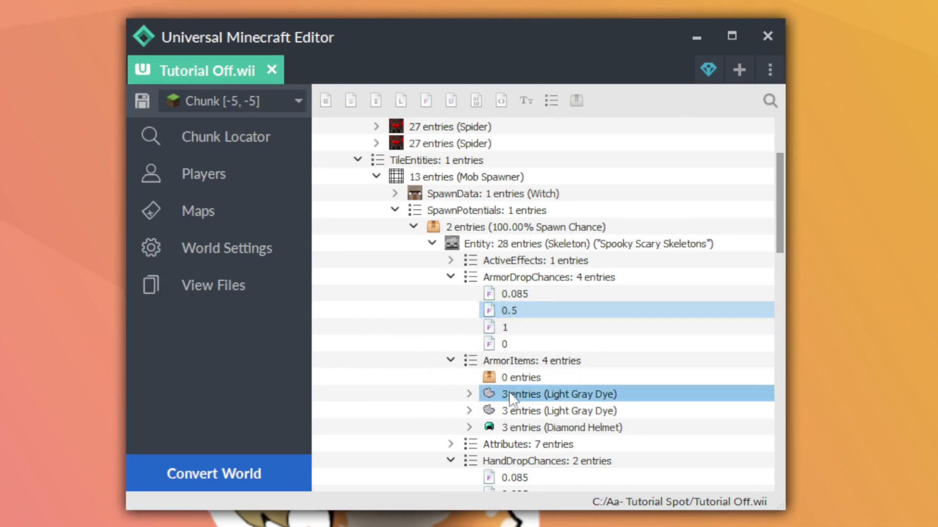
{"action": "left_click", "coordinate": [515, 428]}
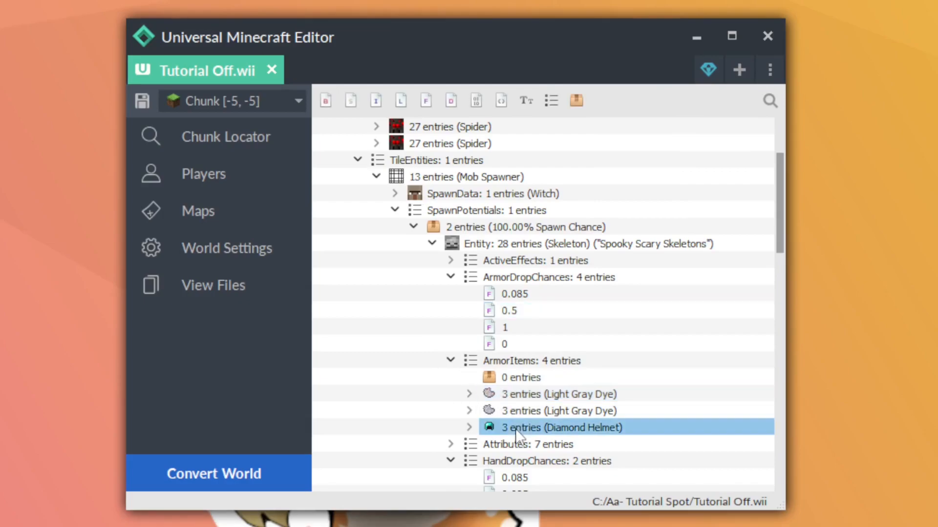
{"action": "left_click", "coordinate": [506, 345]}
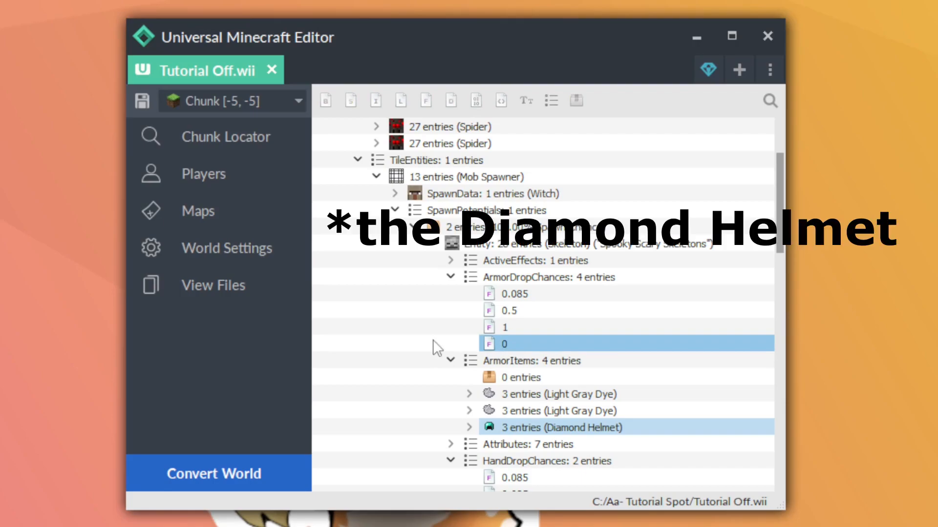
{"action": "left_click", "coordinate": [503, 294]}
{"action": "left_click", "coordinate": [523, 381]}
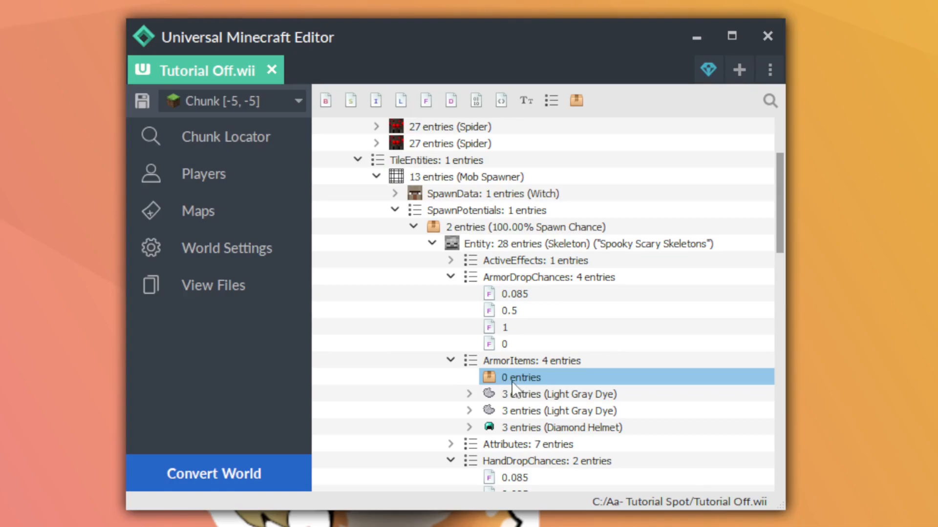
{"action": "scroll", "coordinate": [512, 382], "scroll_direction": "down", "scroll_amount": 4}
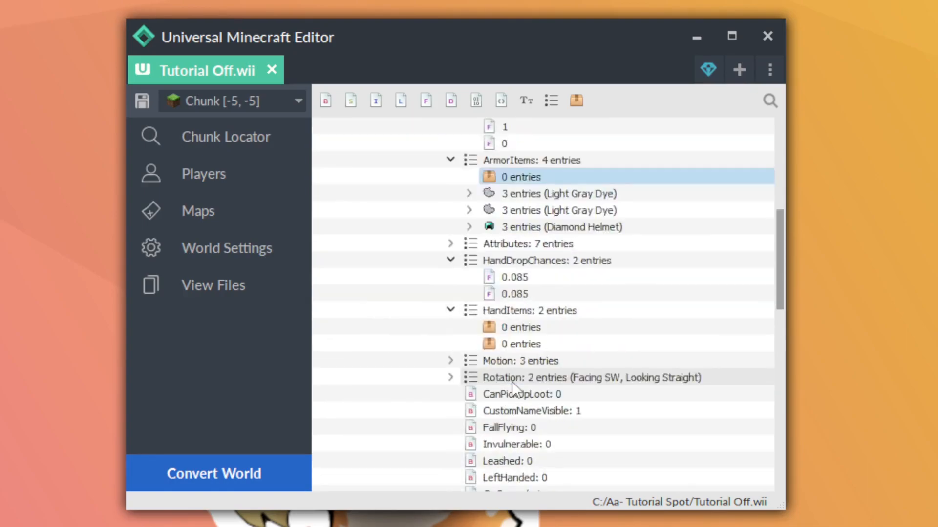
{"action": "scroll", "coordinate": [512, 382], "scroll_direction": "up", "scroll_amount": 3}
{"action": "scroll", "coordinate": [514, 352], "scroll_direction": "down", "scroll_amount": 1}
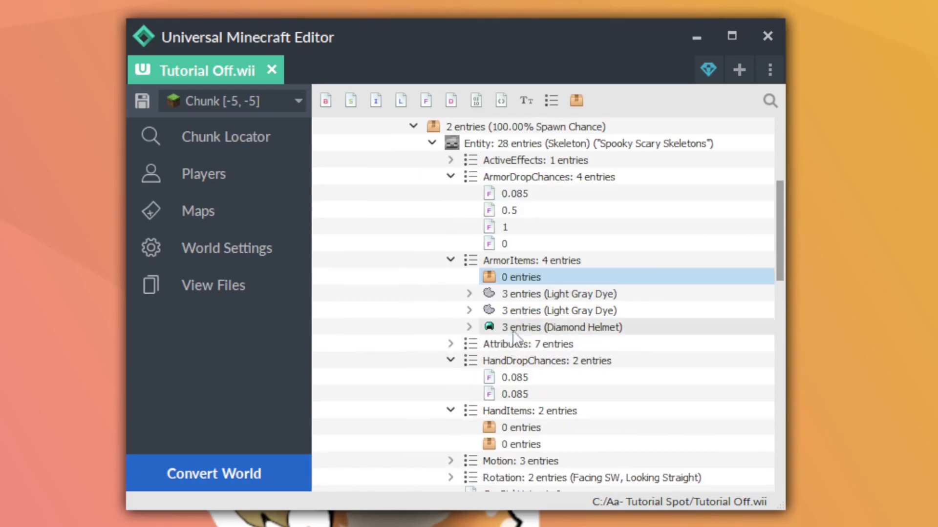
Give the first Light Gray Dye in the Skeleton's ArmorItems list the display name "Silvertide".
{"action": "right_click", "coordinate": [511, 292]}
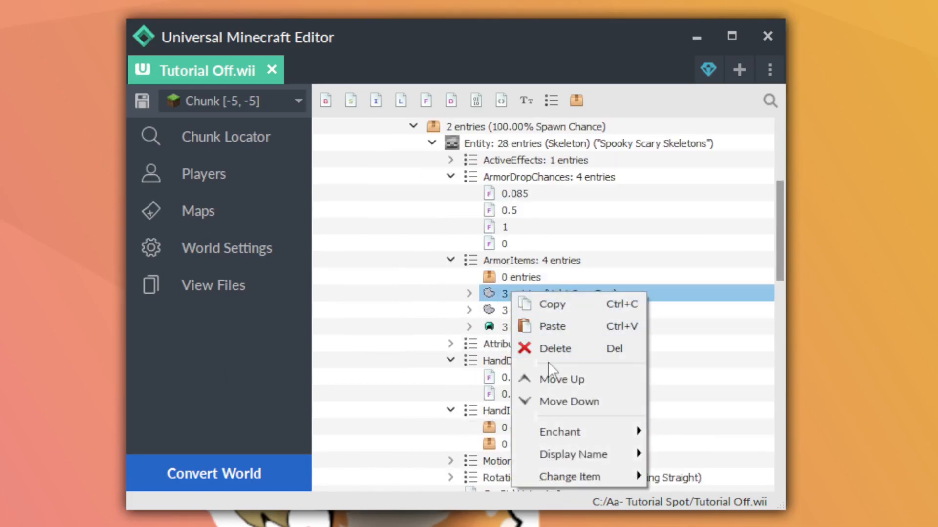
{"action": "mouse_move", "coordinate": [547, 451]}
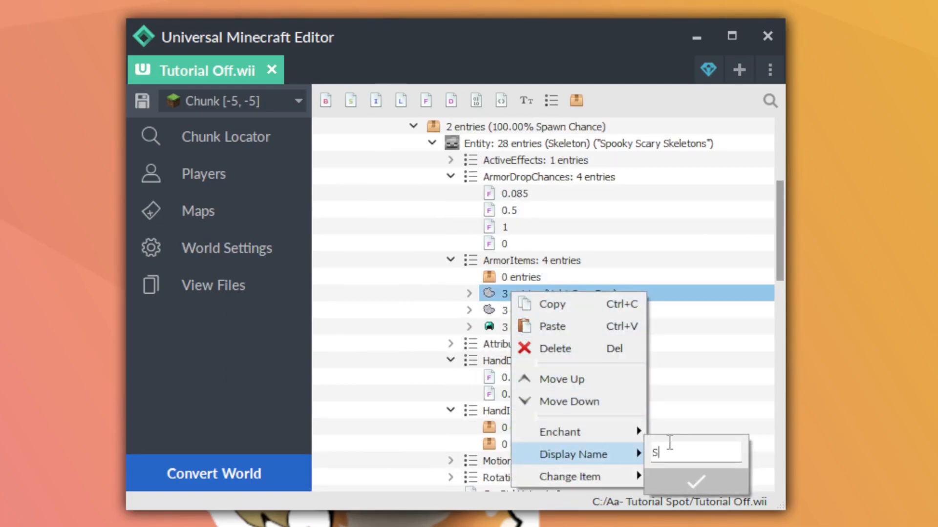
{"action": "type", "text": "Silvertide"}
{"action": "left_click", "coordinate": [671, 484]}
Enchant the Silvertide dye with Lure at level 10 and collapse its entry.
{"action": "right_click", "coordinate": [537, 293]}
{"action": "mouse_move", "coordinate": [566, 434]}
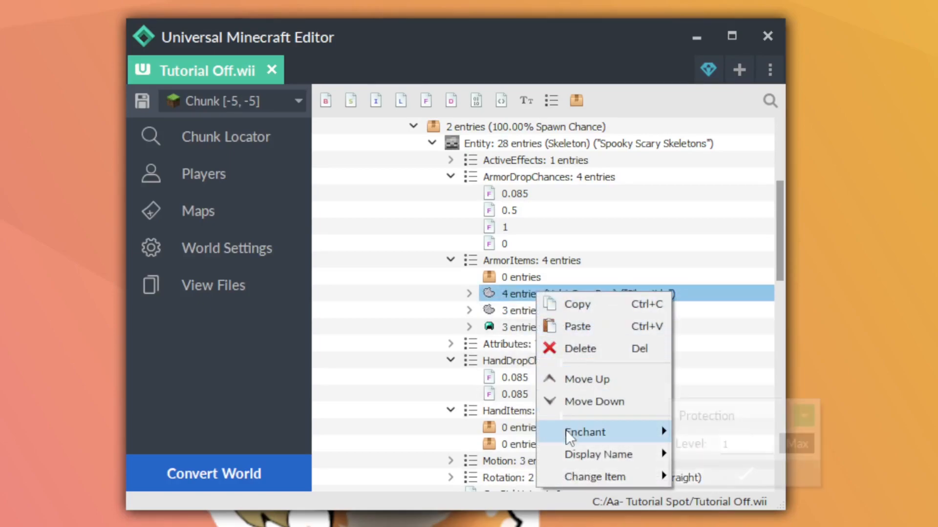
{"action": "left_click", "coordinate": [723, 416]}
{"action": "scroll", "coordinate": [728, 463], "scroll_direction": "down", "scroll_amount": 5}
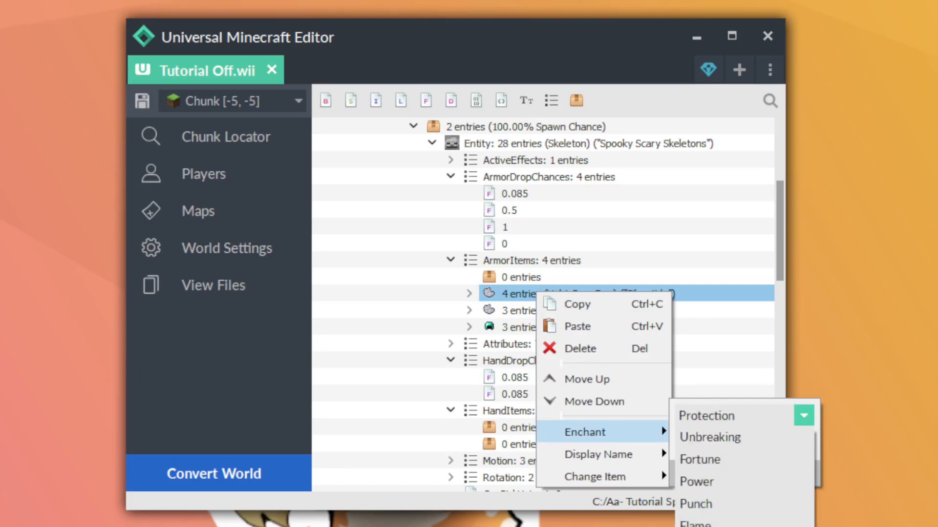
{"action": "left_click", "coordinate": [732, 525]}
{"action": "left_click", "coordinate": [746, 448]}
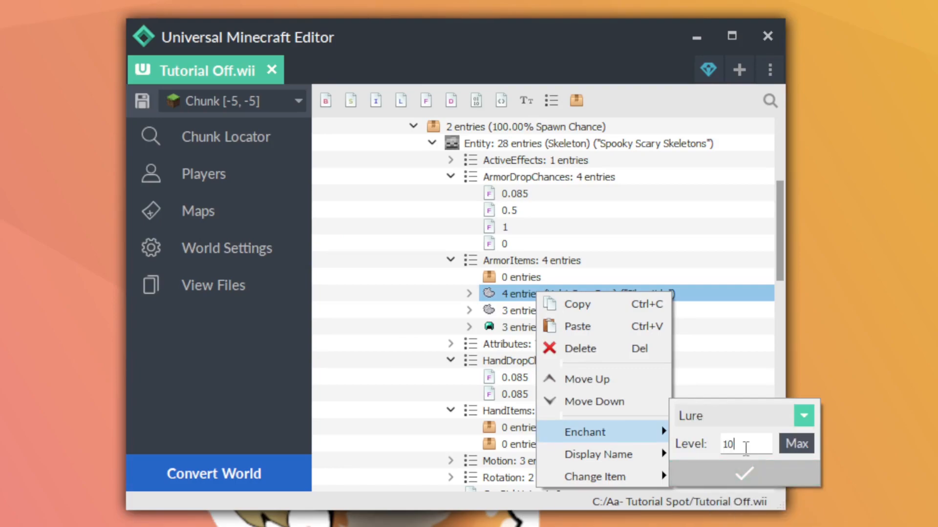
{"action": "type", "text": "0"}
{"action": "left_click", "coordinate": [744, 473]}
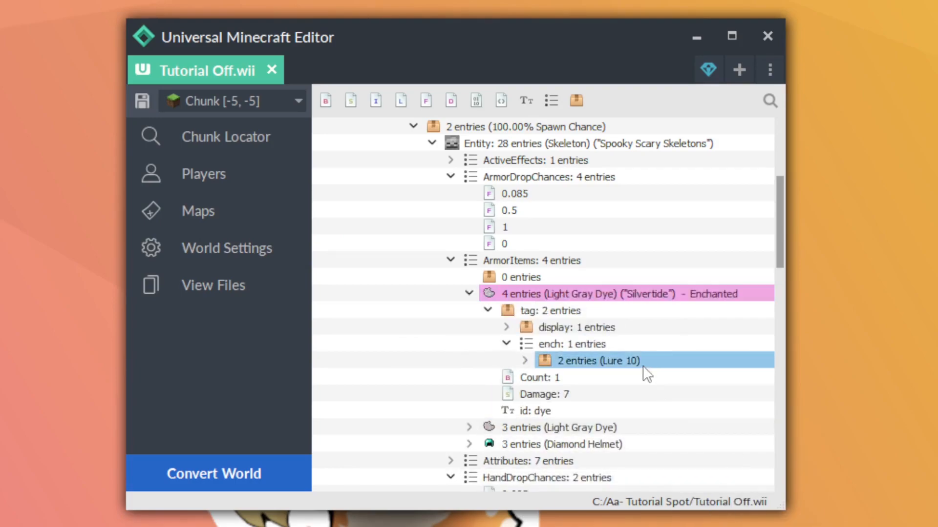
{"action": "left_click", "coordinate": [464, 294]}
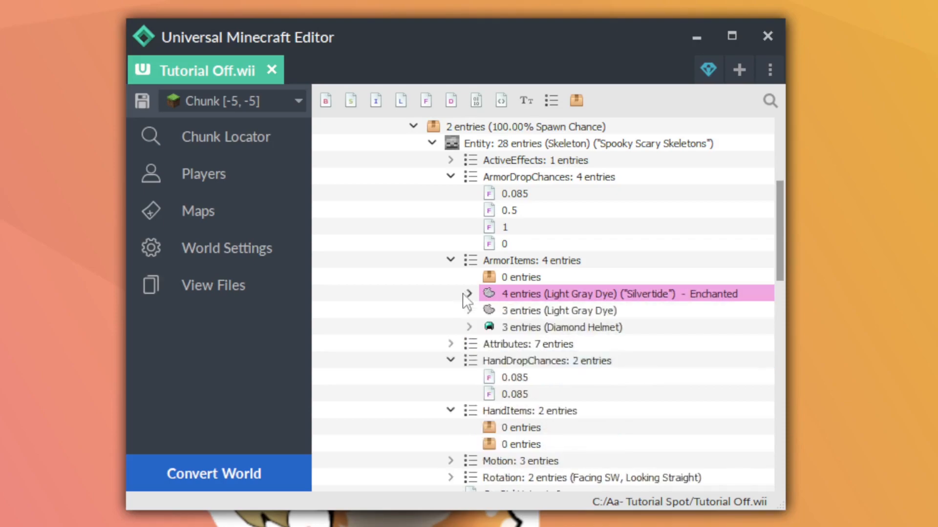
Replace the unnamed Light Gray Dye in ArmorItems with a pasted copy of the enchanted Silvertide dye.
{"action": "right_click", "coordinate": [518, 311]}
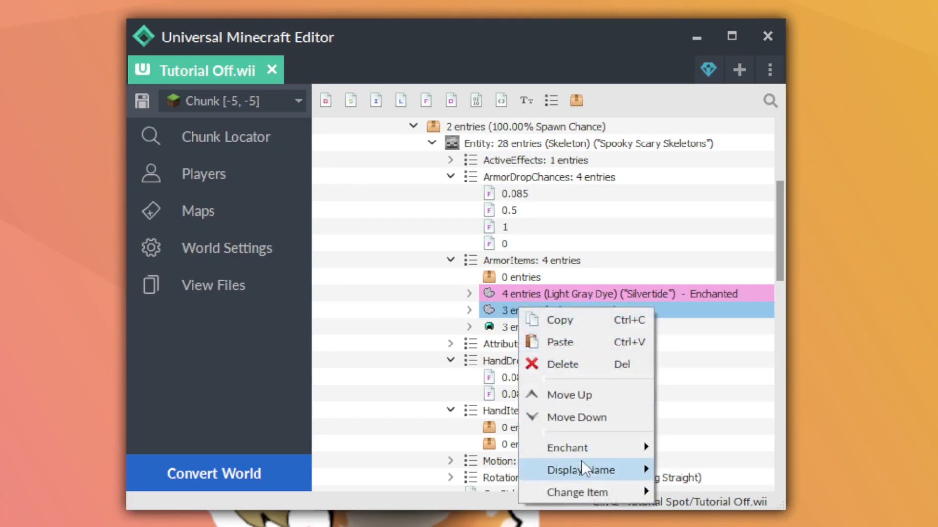
{"action": "left_click", "coordinate": [492, 316]}
{"action": "left_click", "coordinate": [547, 300]}
{"action": "right_click", "coordinate": [515, 294]}
{"action": "left_click", "coordinate": [528, 306]}
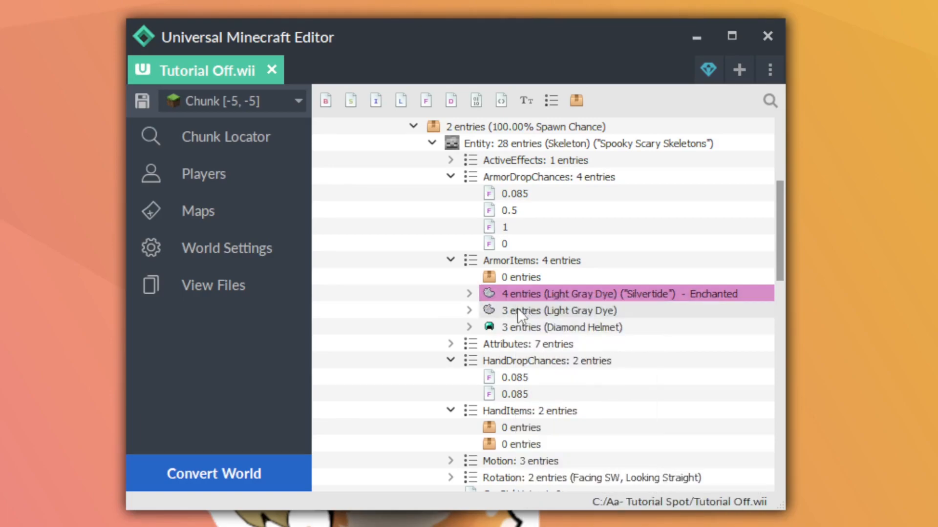
{"action": "left_click", "coordinate": [517, 308]}
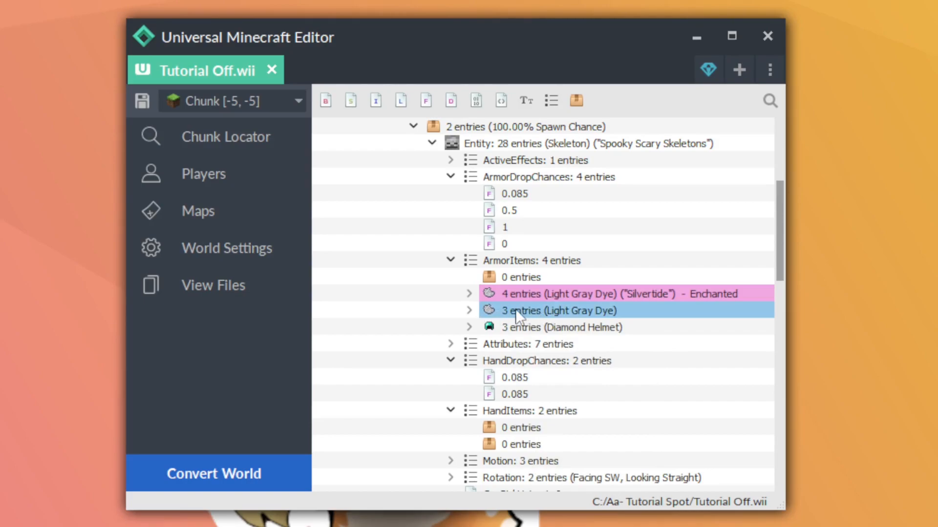
{"action": "key", "text": "Delete"}
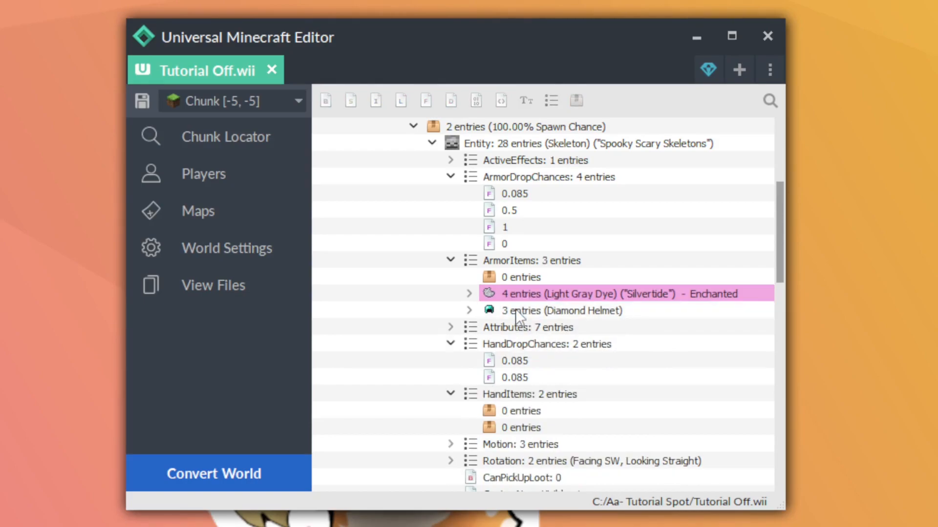
{"action": "left_click", "coordinate": [517, 262]}
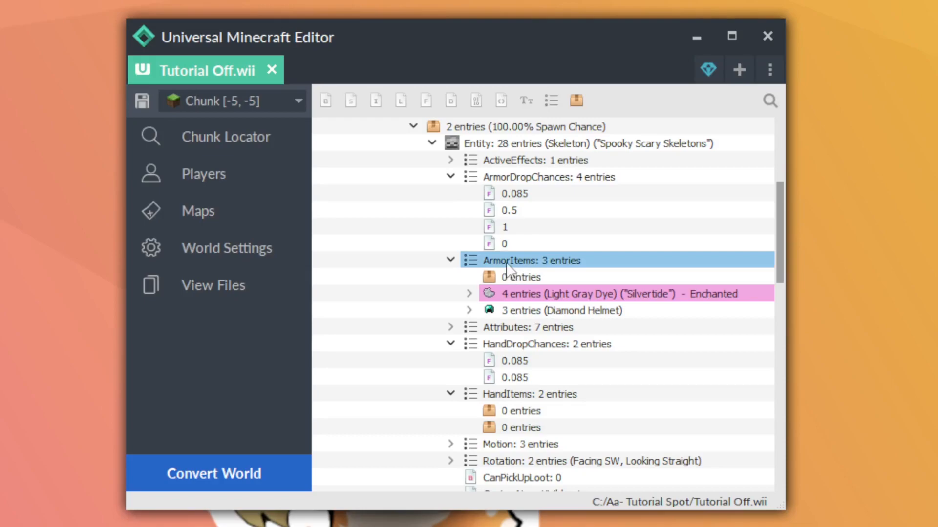
{"action": "right_click", "coordinate": [507, 263]}
{"action": "left_click", "coordinate": [520, 298]}
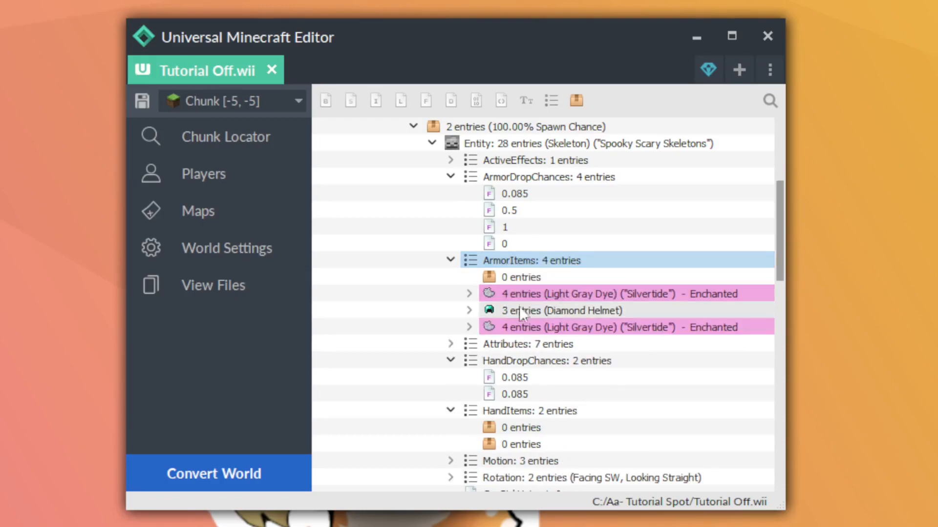
Check the equipment slots and move the pasted Silvertide dye one place up, above the Diamond Helmet.
{"action": "left_click", "coordinate": [521, 329]}
{"action": "right_click", "coordinate": [520, 329]}
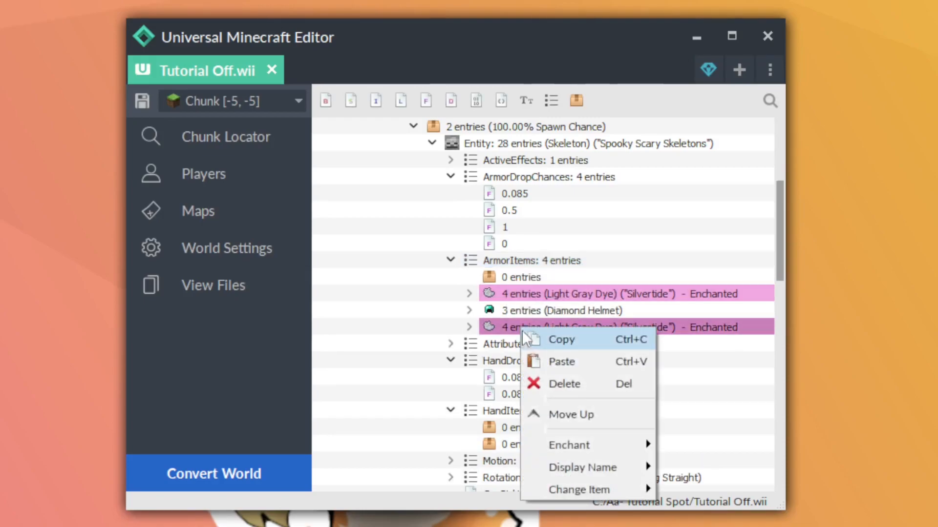
{"action": "left_click", "coordinate": [505, 327]}
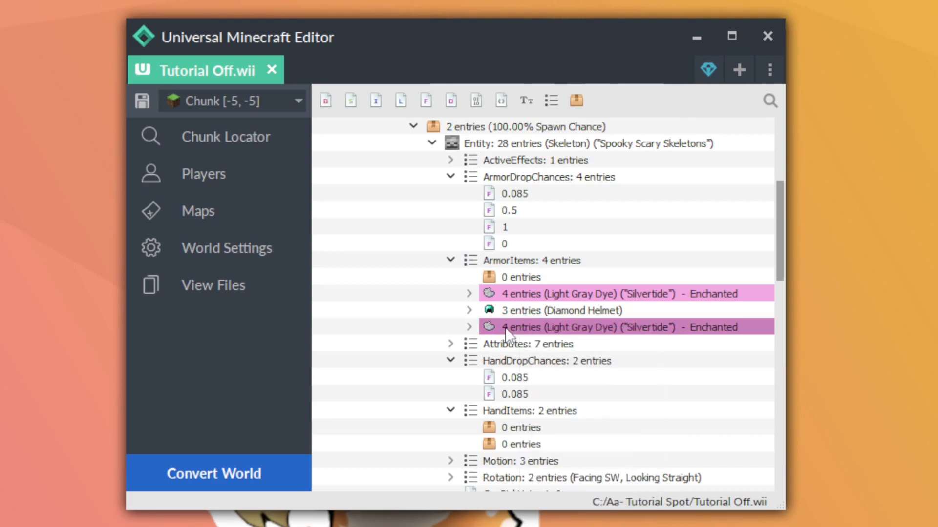
{"action": "right_click", "coordinate": [591, 150]}
{"action": "mouse_move", "coordinate": [659, 323]}
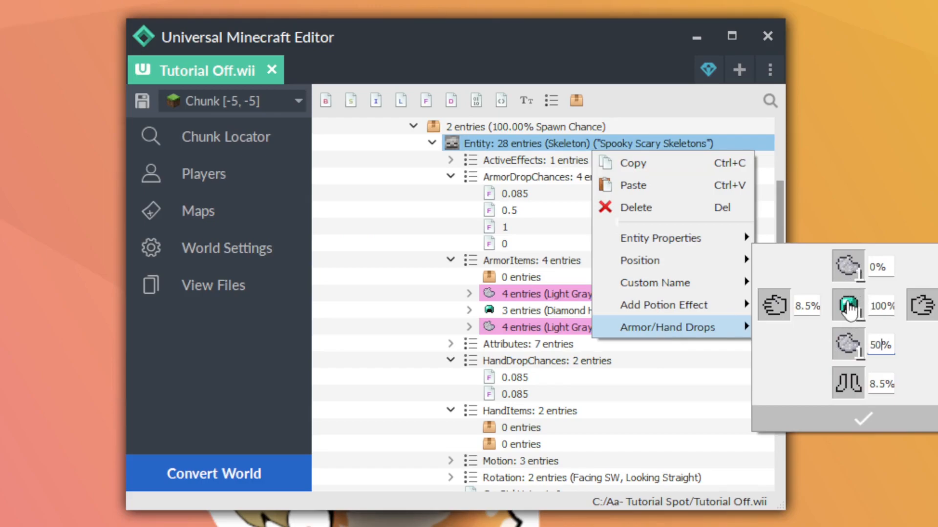
{"action": "left_click", "coordinate": [537, 327]}
{"action": "right_click", "coordinate": [538, 326]}
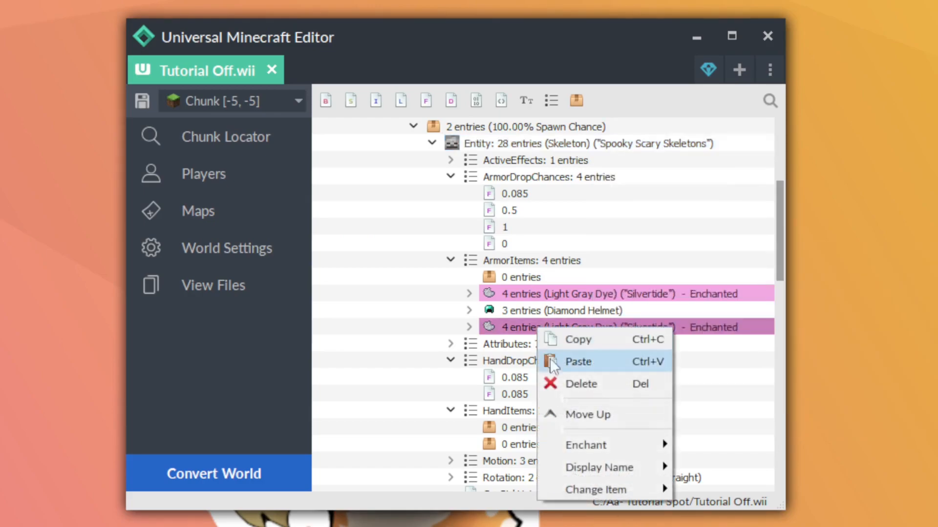
{"action": "left_click", "coordinate": [555, 415]}
Check the Skeleton's equipment slots and compare the order of ArmorItems with the matching ArmorDropChances values.
{"action": "right_click", "coordinate": [525, 148]}
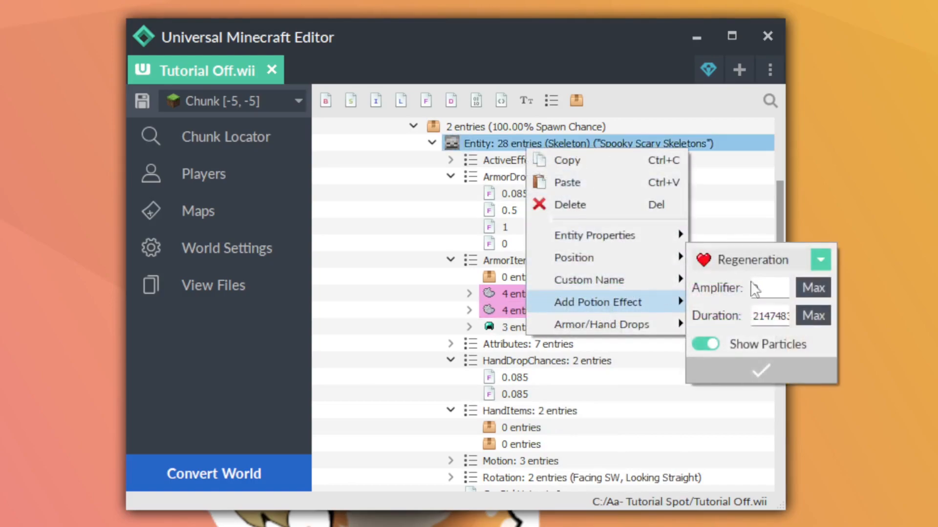
{"action": "mouse_move", "coordinate": [612, 325]}
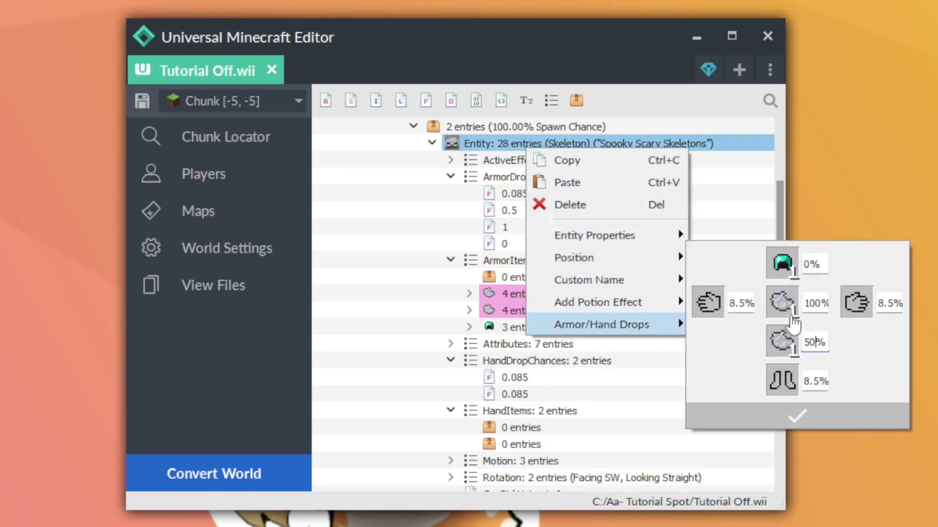
{"action": "left_click", "coordinate": [495, 316]}
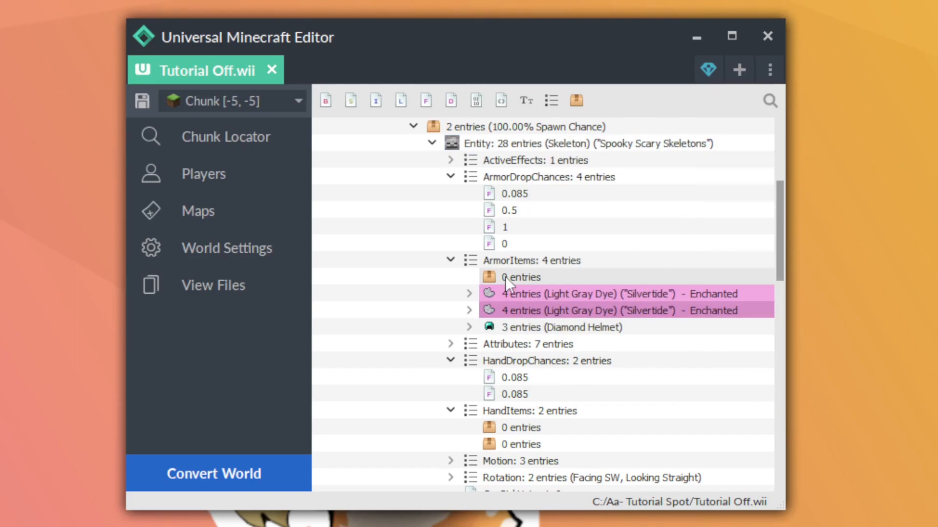
{"action": "right_click", "coordinate": [526, 146]}
{"action": "mouse_move", "coordinate": [614, 326]}
{"action": "left_click", "coordinate": [547, 378]}
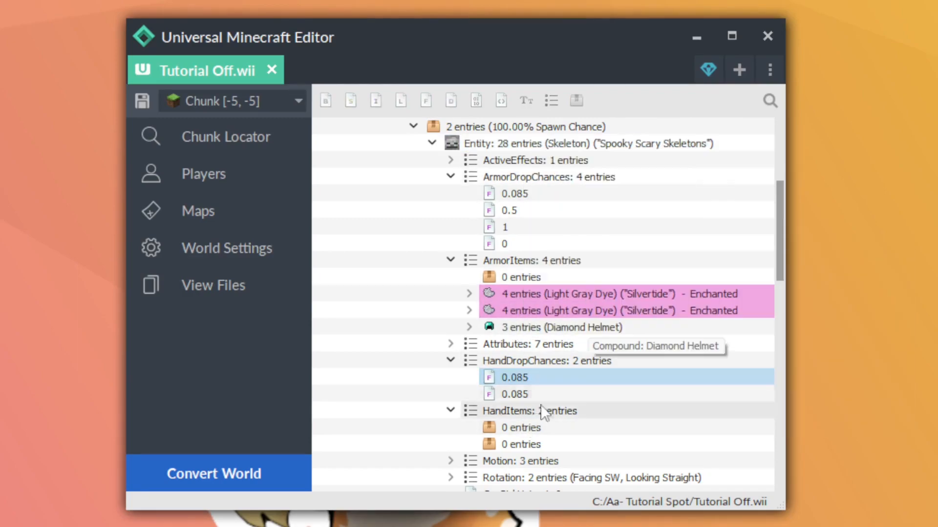
{"action": "left_click", "coordinate": [529, 295]}
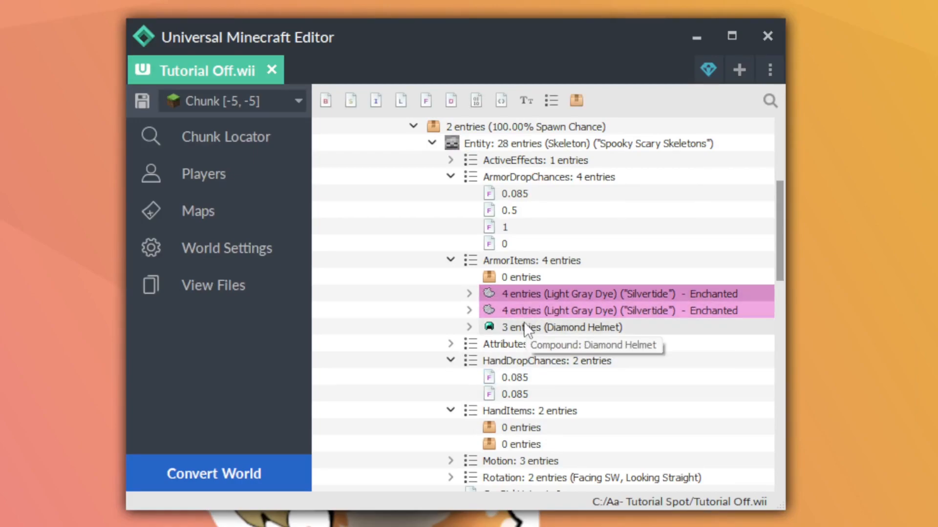
{"action": "left_click", "coordinate": [504, 239]}
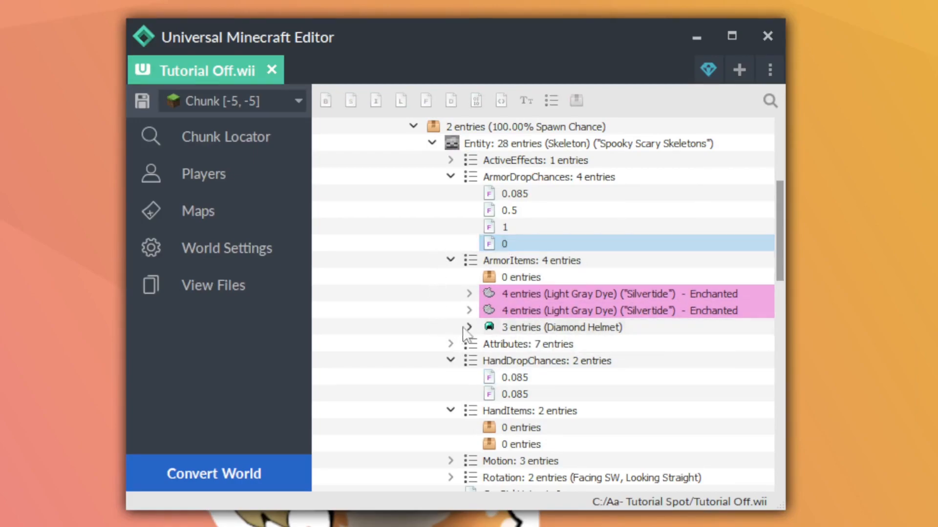
{"action": "left_click", "coordinate": [506, 326], "text": "ctrl"}
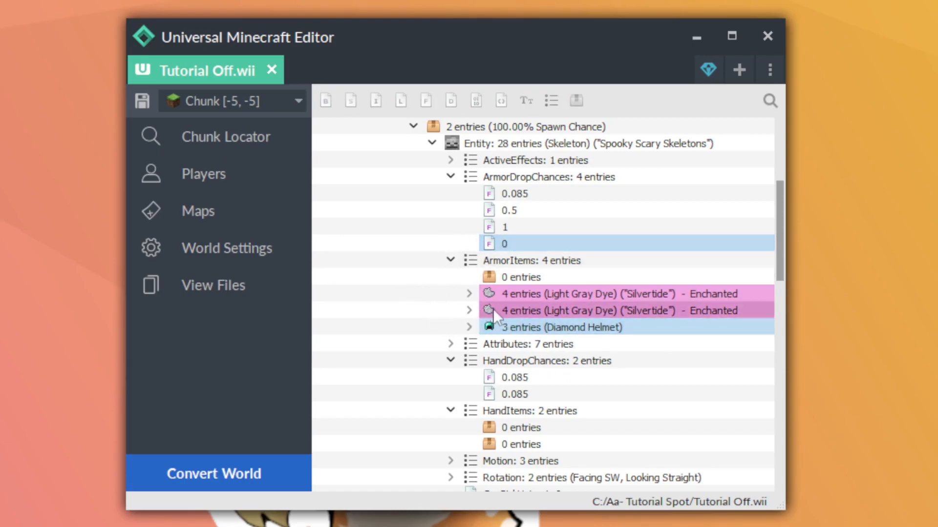
Enchant the Diamond Helmet in ArmorItems with Curse of Vanishing at level 1.
{"action": "left_click", "coordinate": [508, 326]}
{"action": "right_click", "coordinate": [508, 325]}
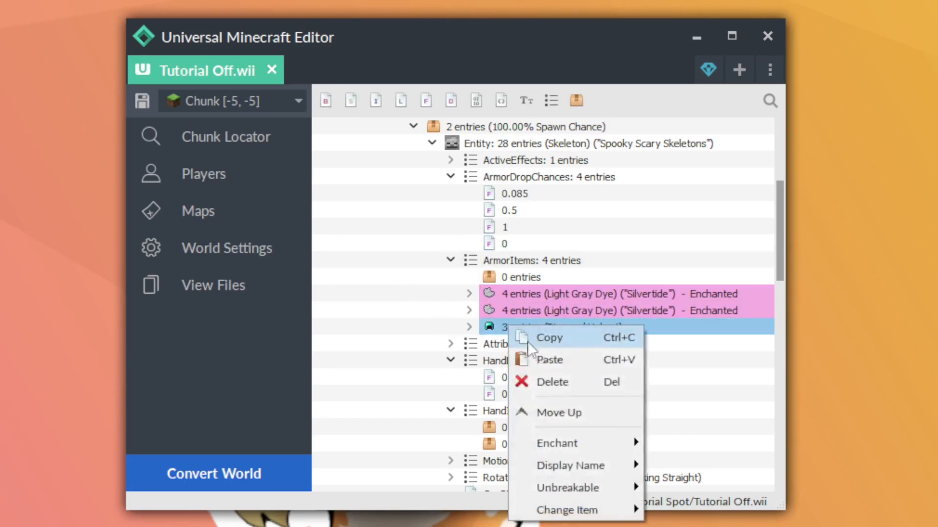
{"action": "mouse_move", "coordinate": [625, 438]}
{"action": "left_click", "coordinate": [695, 425]}
{"action": "scroll", "coordinate": [708, 478], "scroll_direction": "up", "scroll_amount": 2}
{"action": "left_click", "coordinate": [704, 525]}
{"action": "left_click_drag", "start_coordinate": [717, 459], "coordinate": [674, 460]}
{"action": "type", "text": "1"}
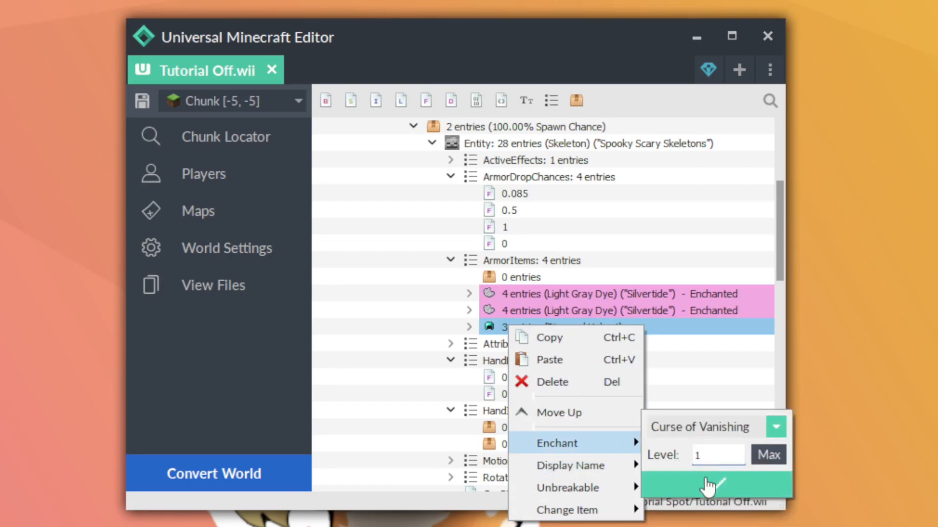
{"action": "left_click", "coordinate": [711, 486]}
Make the Diamond Helmet unbreakable, check its entry and collapse it.
{"action": "right_click", "coordinate": [523, 331]}
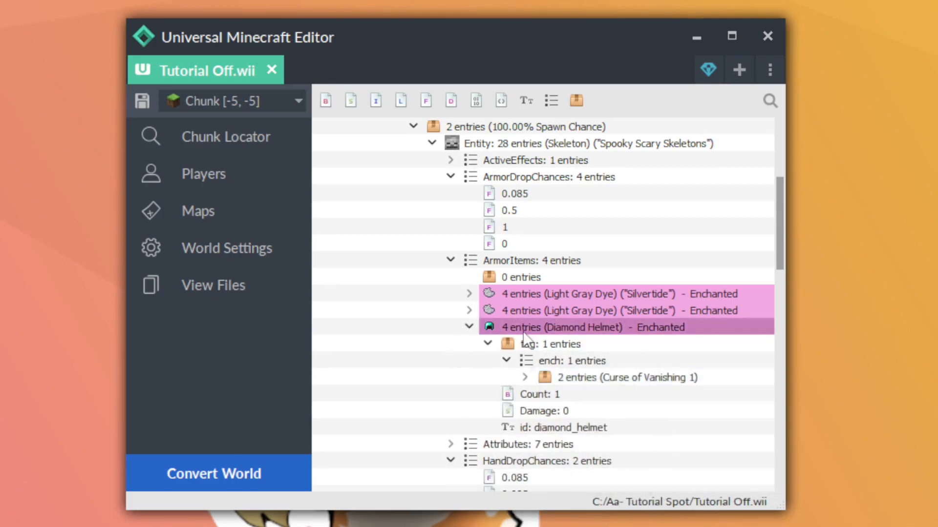
{"action": "mouse_move", "coordinate": [634, 482]}
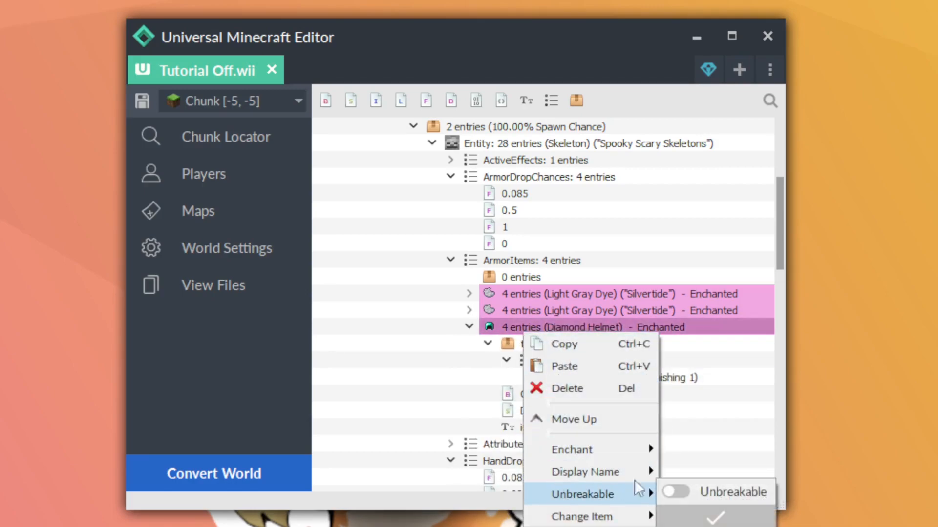
{"action": "left_click", "coordinate": [673, 492]}
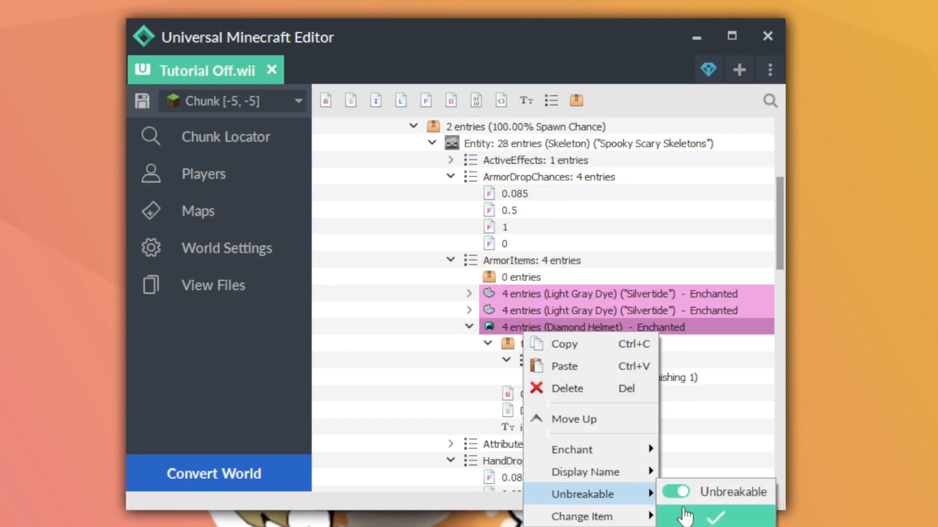
{"action": "left_click", "coordinate": [686, 515]}
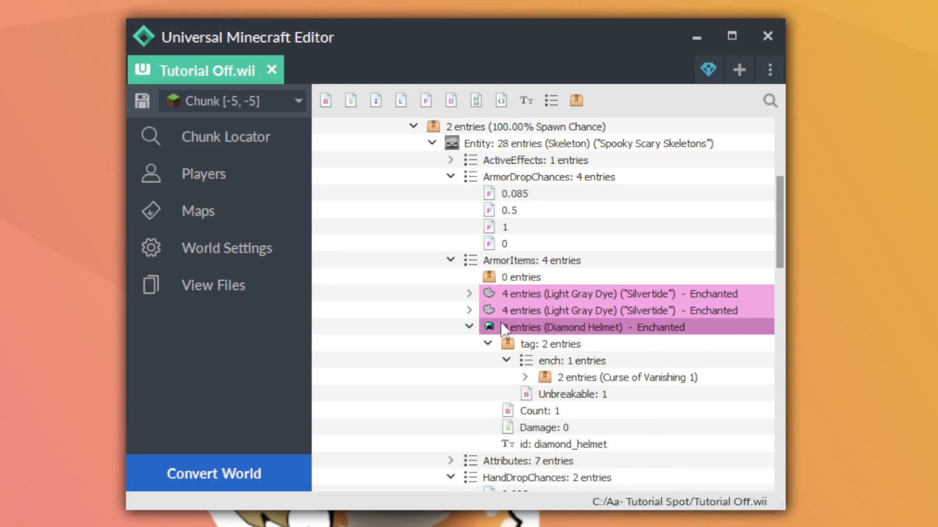
{"action": "mouse_move", "coordinate": [510, 323]}
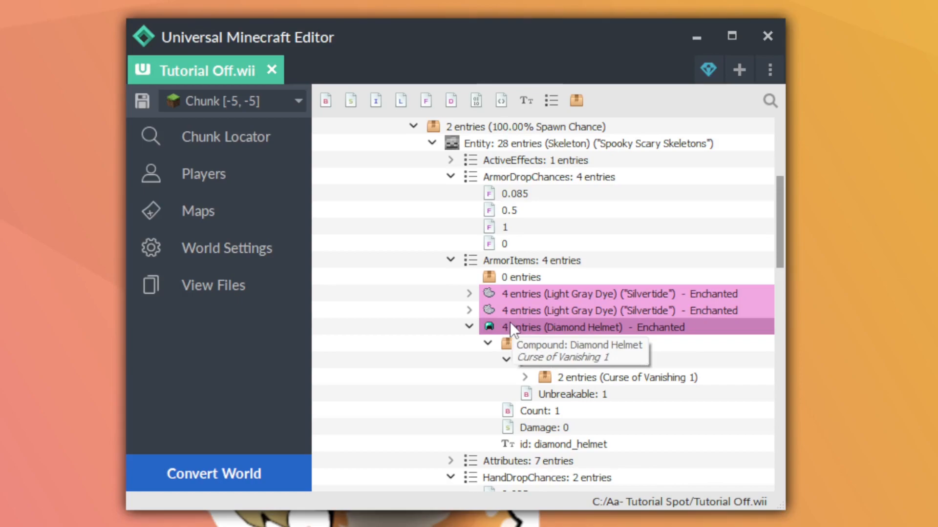
{"action": "left_click", "coordinate": [469, 327]}
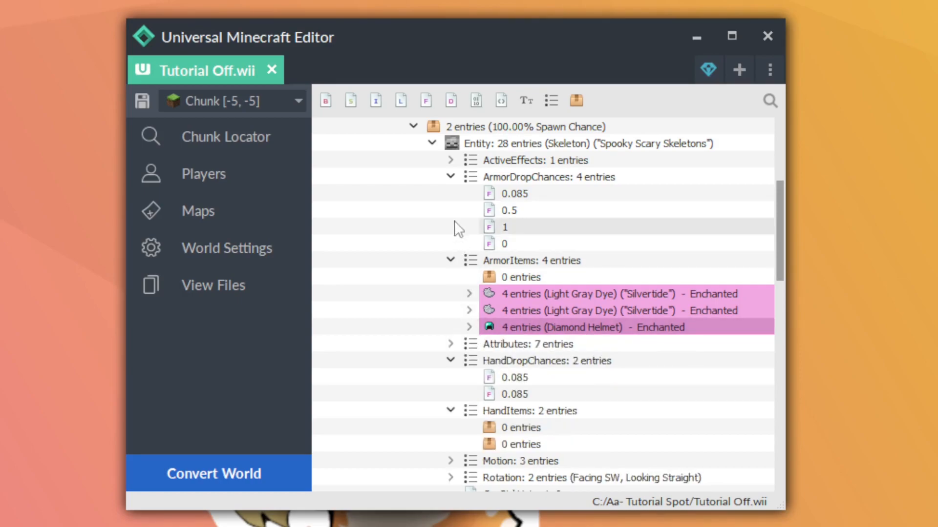
Collapse the Skeleton's armor and hand item and drop chance lists, and save the world.
{"action": "left_click", "coordinate": [451, 362]}
{"action": "left_click", "coordinate": [450, 379]}
{"action": "scroll", "coordinate": [463, 408], "scroll_direction": "up", "scroll_amount": 1}
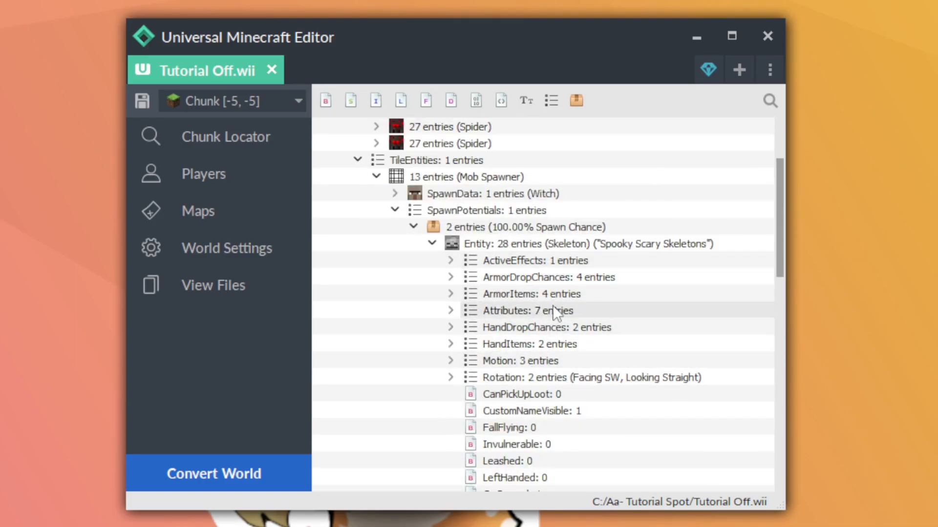
{"action": "key", "text": "ctrl+s"}
{"action": "left_click", "coordinate": [547, 313]}
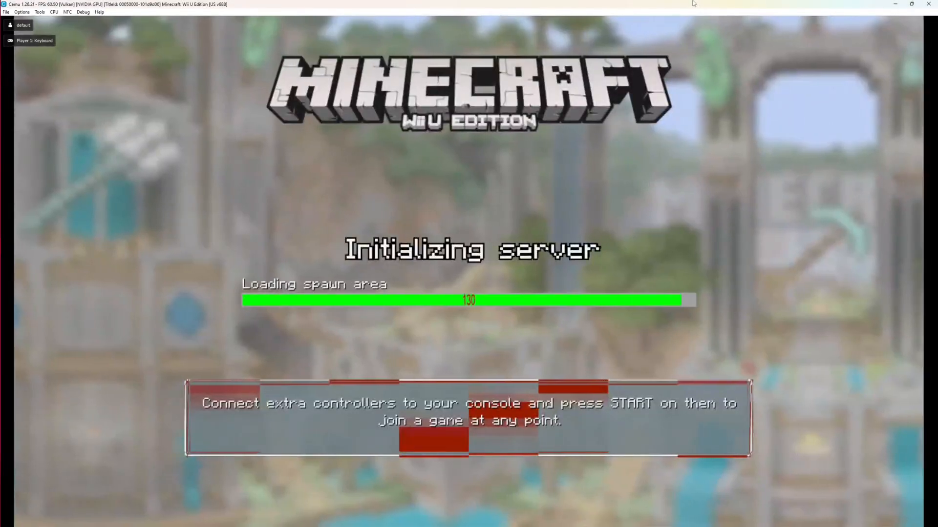
Open the Host Options of the loaded test world.
{"action": "key", "text": "minus"}
{"action": "key", "text": "Return"}
{"action": "key", "text": "Up"}
{"action": "key", "text": "Up"}
{"action": "key", "text": "Up"}
{"action": "key", "text": "Left"}
{"action": "key", "text": "Left"}
{"action": "key", "text": "Escape"}
{"action": "key", "text": "Up"}
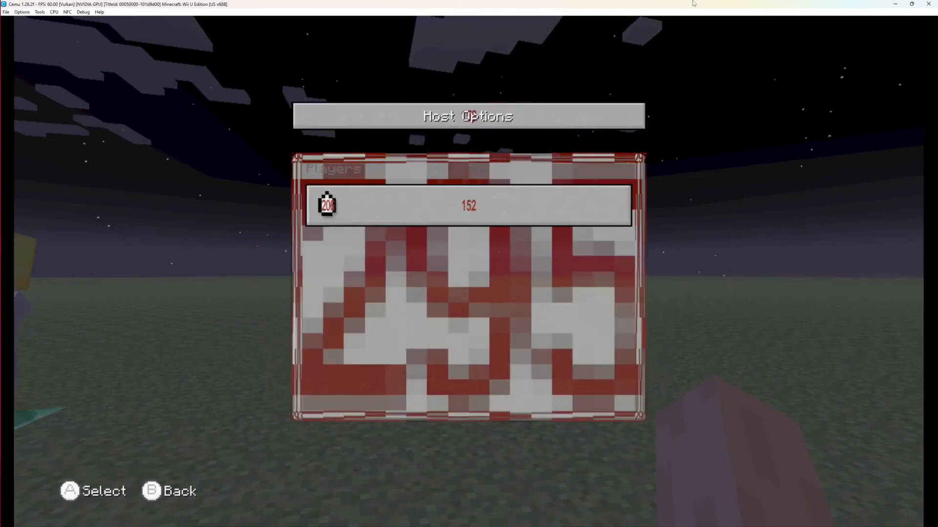
Leave the Host Options, approach the mob spawner to inspect its spawned mobs, and open the creative inventory.
{"action": "key", "text": "Return"}
{"action": "key", "text": "Up"}
{"action": "key", "text": "Up"}
{"action": "key", "text": "Right"}
{"action": "key", "text": "Right"}
{"action": "key", "text": "Right"}
{"action": "key", "text": "Left"}
{"action": "key", "text": "Escape"}
{"action": "key", "text": "Escape"}
{"action": "key", "text": "w"}
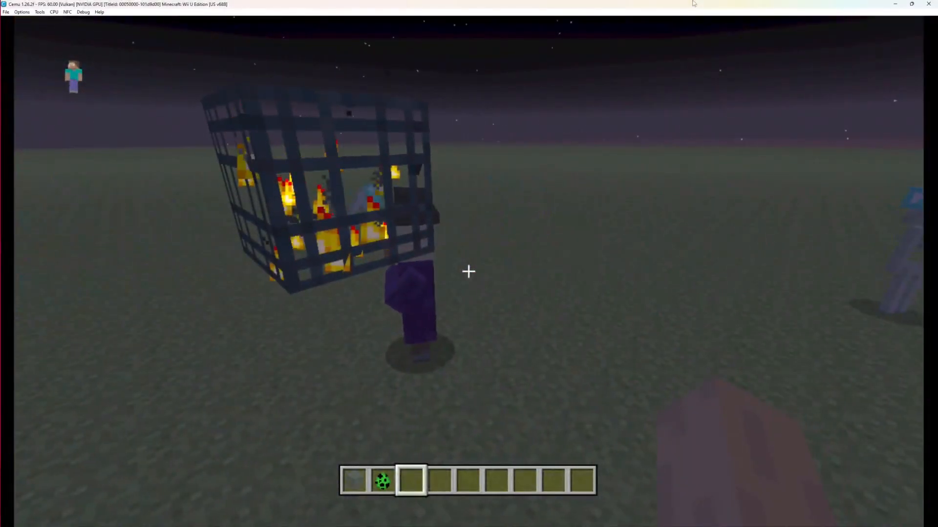
{"action": "key", "text": "e"}
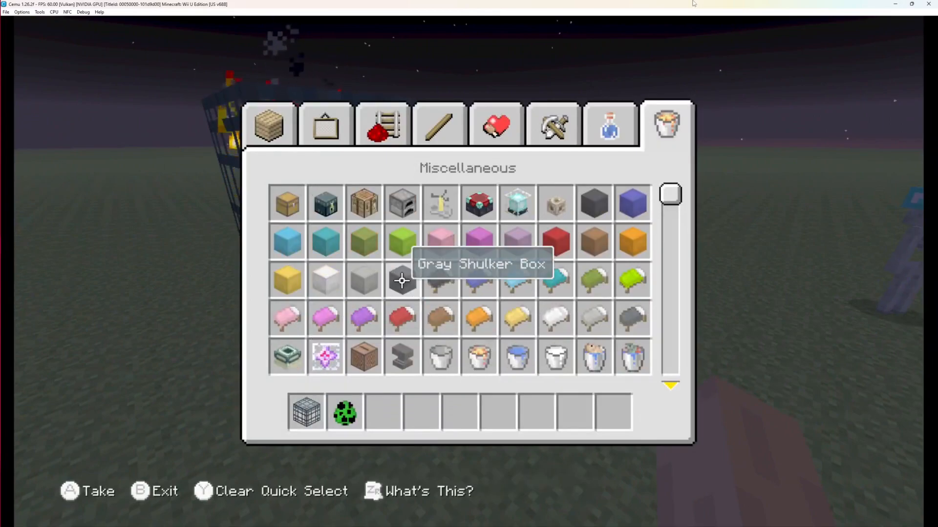
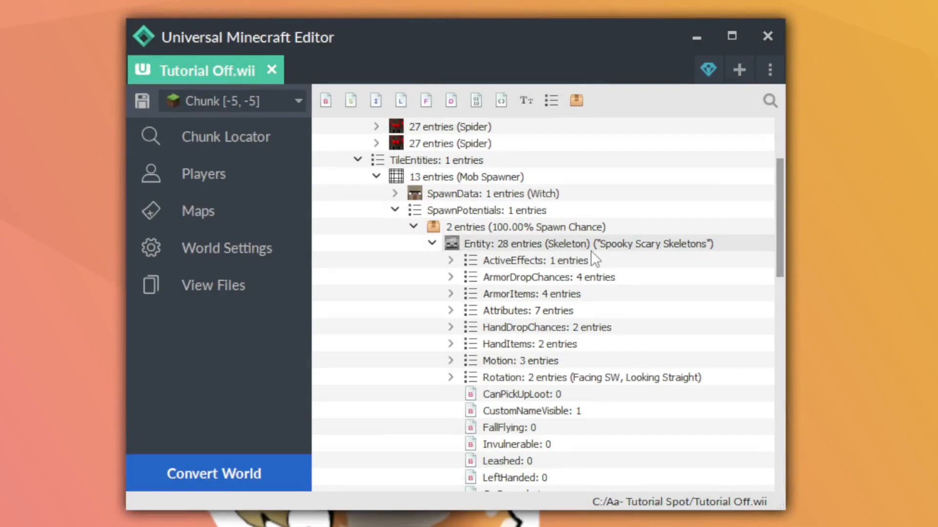
Check the Health value of the Skeleton entity in SpawnPotentials in Universal Minecraft Editor.
{"action": "left_click", "coordinate": [594, 252]}
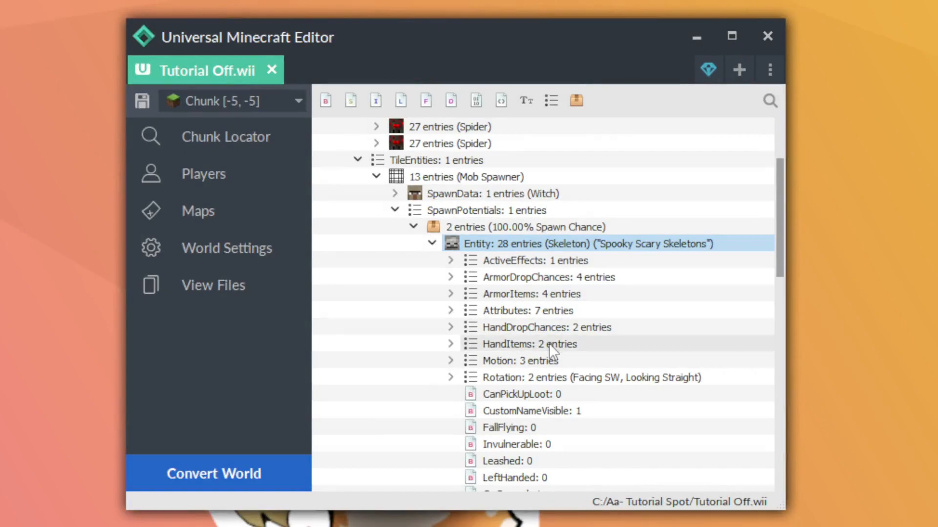
{"action": "scroll", "coordinate": [550, 344], "scroll_direction": "down", "scroll_amount": 4}
{"action": "scroll", "coordinate": [554, 328], "scroll_direction": "down", "scroll_amount": 3}
{"action": "left_click", "coordinate": [563, 326]}
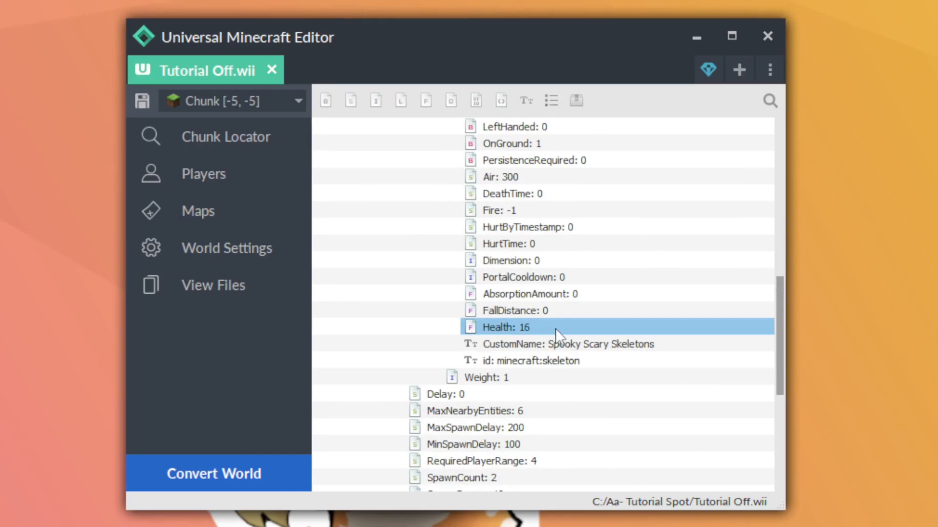
{"action": "scroll", "coordinate": [555, 329], "scroll_direction": "up", "scroll_amount": 6}
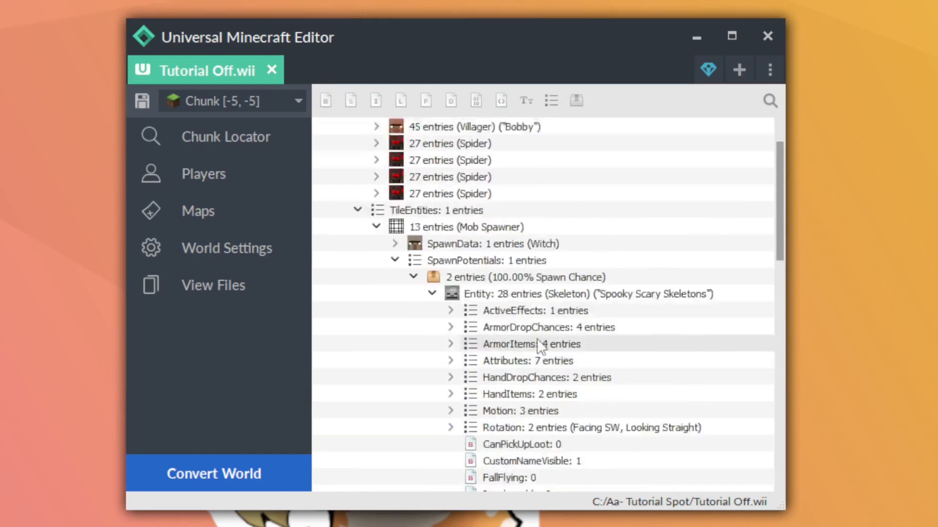
Expand the Skeleton's Attributes and inspect the ID and Base values of Max Health.
{"action": "left_click", "coordinate": [537, 262]}
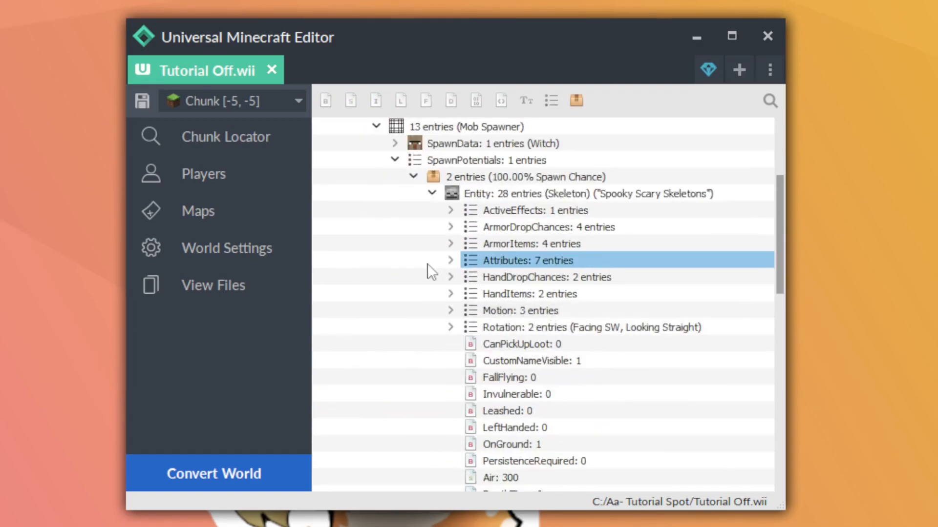
{"action": "left_click", "coordinate": [450, 260]}
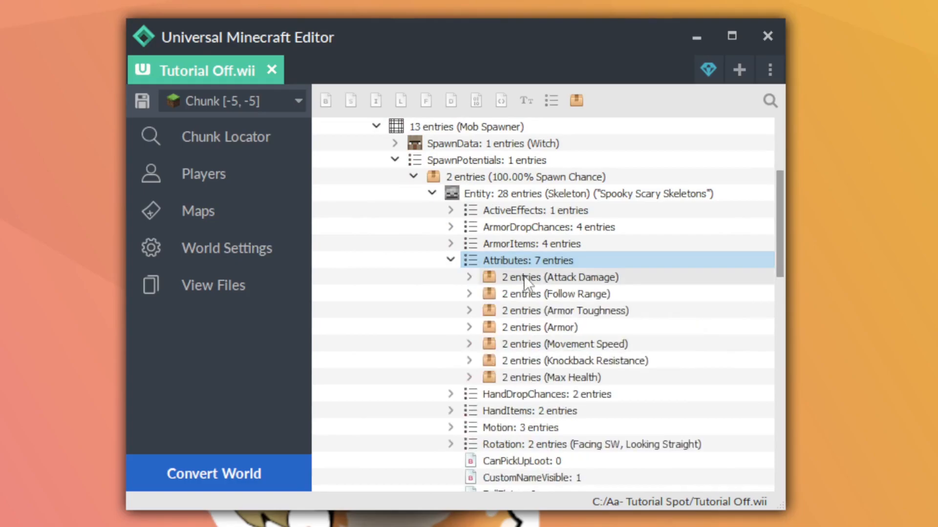
{"action": "left_click", "coordinate": [470, 378]}
{"action": "scroll", "coordinate": [630, 376], "scroll_direction": "down", "scroll_amount": 1}
{"action": "left_click", "coordinate": [614, 362]}
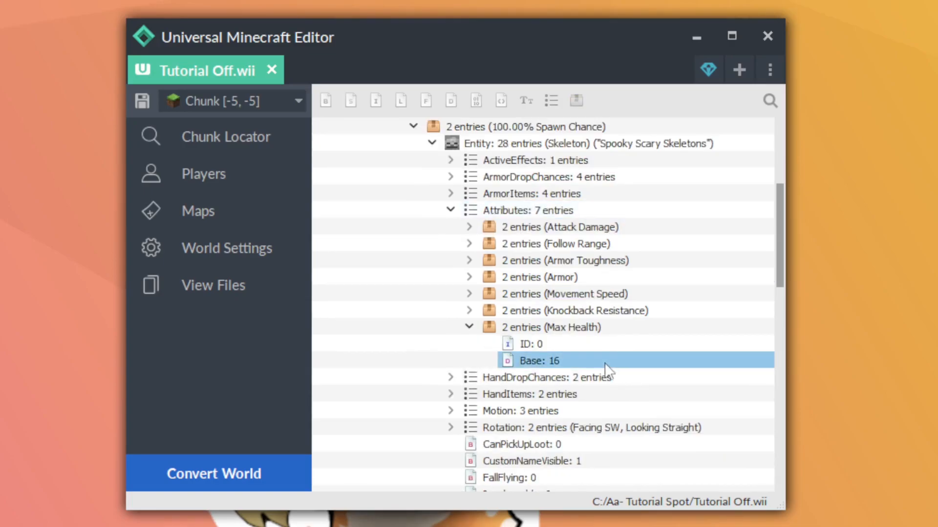
{"action": "left_click", "coordinate": [628, 344]}
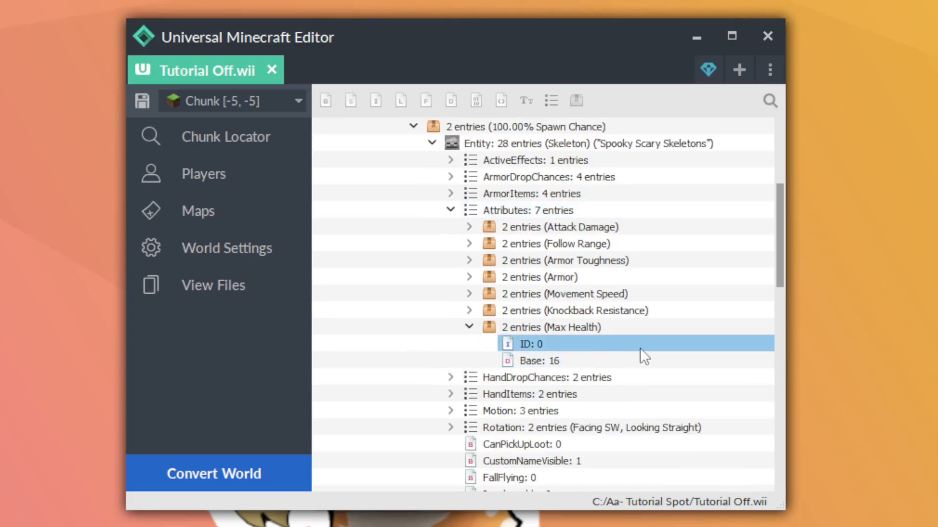
{"action": "left_click", "coordinate": [626, 332]}
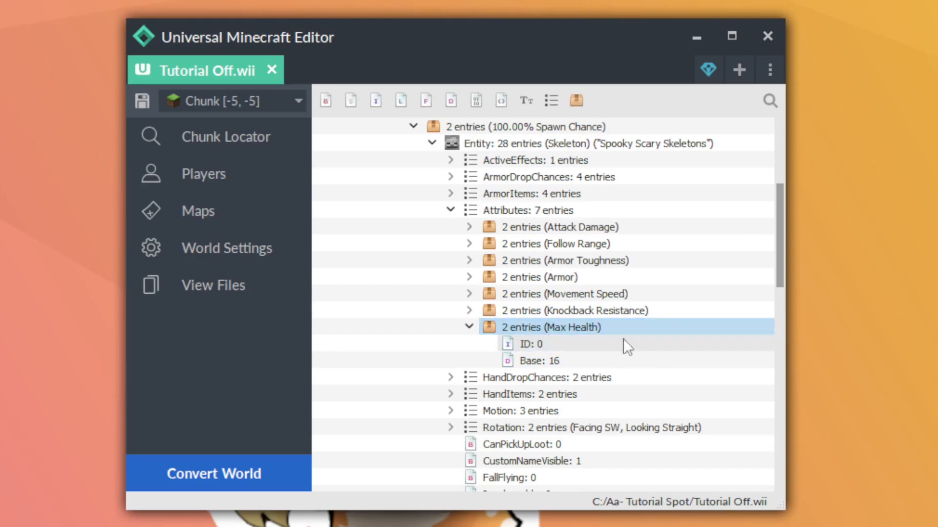
{"action": "left_click", "coordinate": [615, 356]}
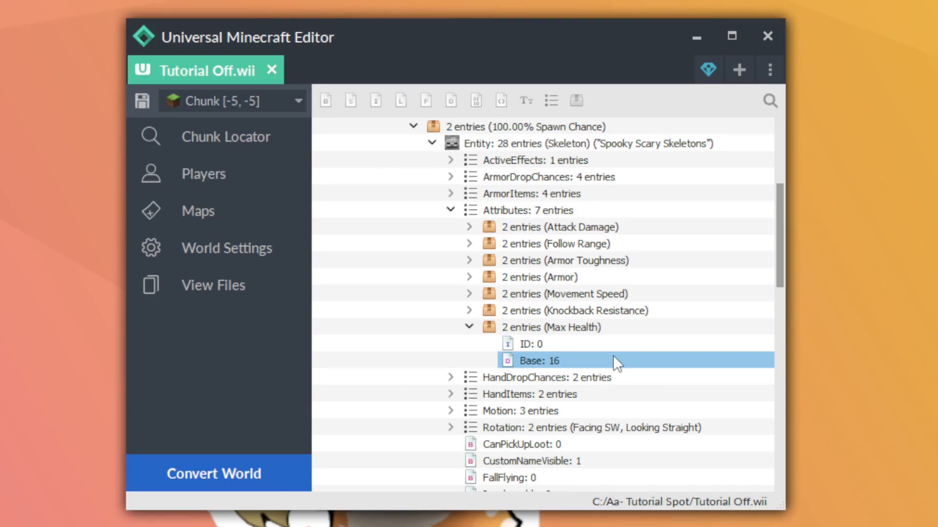
Review the Mob Spawner's spawner properties and close them without changes.
{"action": "scroll", "coordinate": [562, 318], "scroll_direction": "up", "scroll_amount": 5}
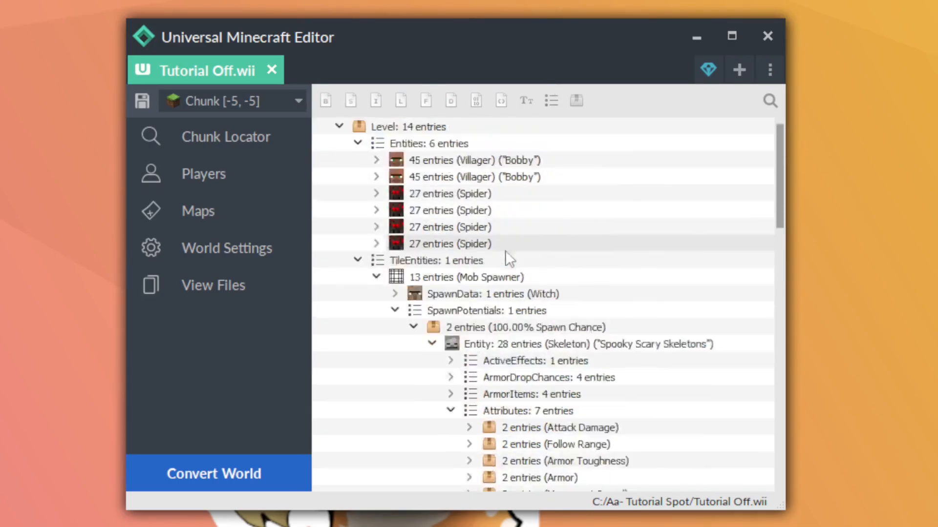
{"action": "left_click", "coordinate": [500, 294]}
{"action": "right_click", "coordinate": [499, 294]}
{"action": "mouse_move", "coordinate": [562, 381]}
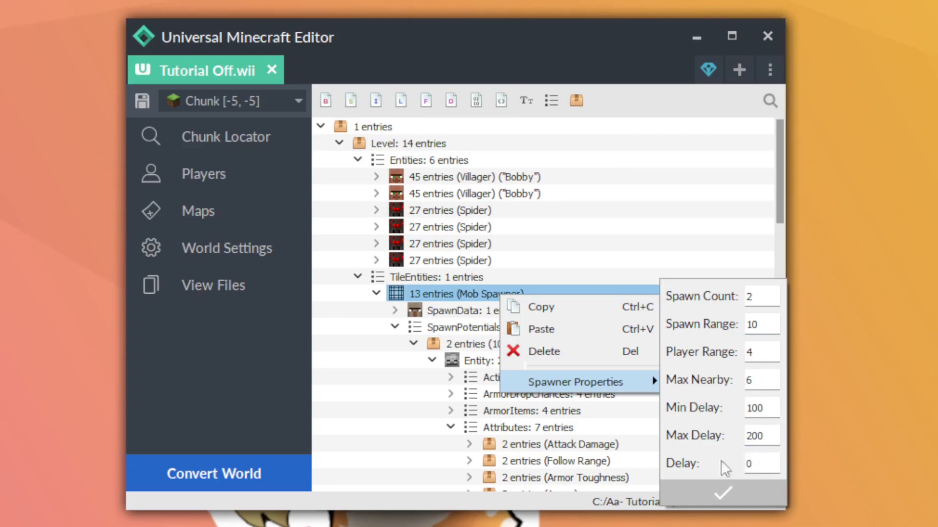
{"action": "left_click", "coordinate": [634, 444]}
Set the Base value of the Skeleton's Max Health attribute to 20.
{"action": "scroll", "coordinate": [612, 441], "scroll_direction": "down", "scroll_amount": 7}
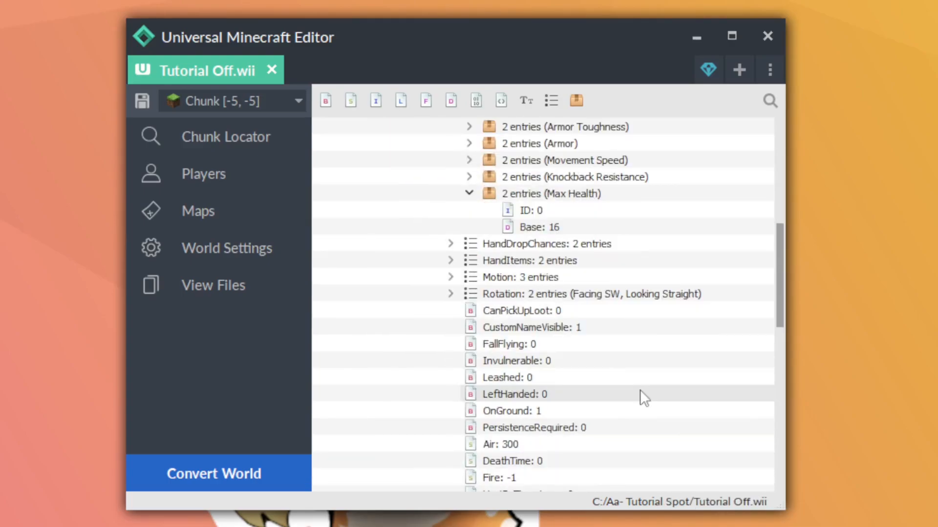
{"action": "scroll", "coordinate": [640, 390], "scroll_direction": "up", "scroll_amount": 1}
{"action": "double_click", "coordinate": [619, 281]}
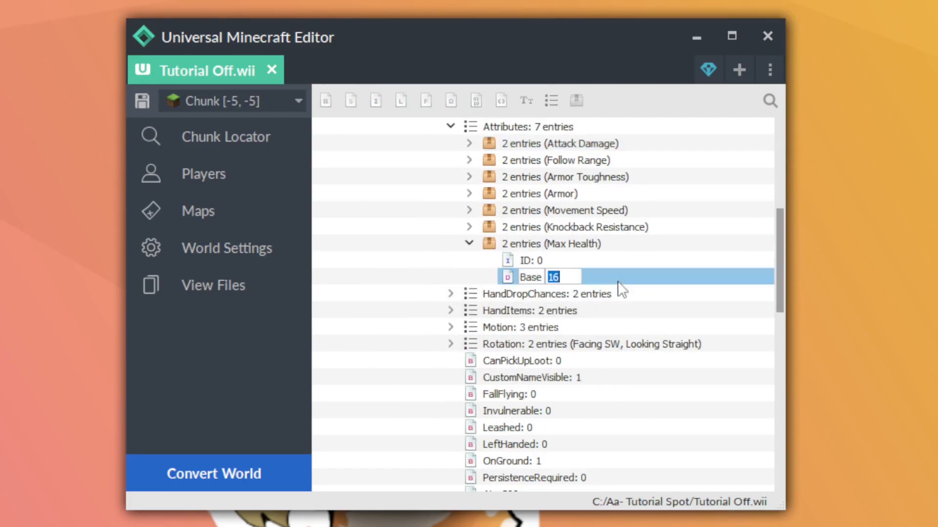
{"action": "type", "text": "20"}
{"action": "key", "text": "Return"}
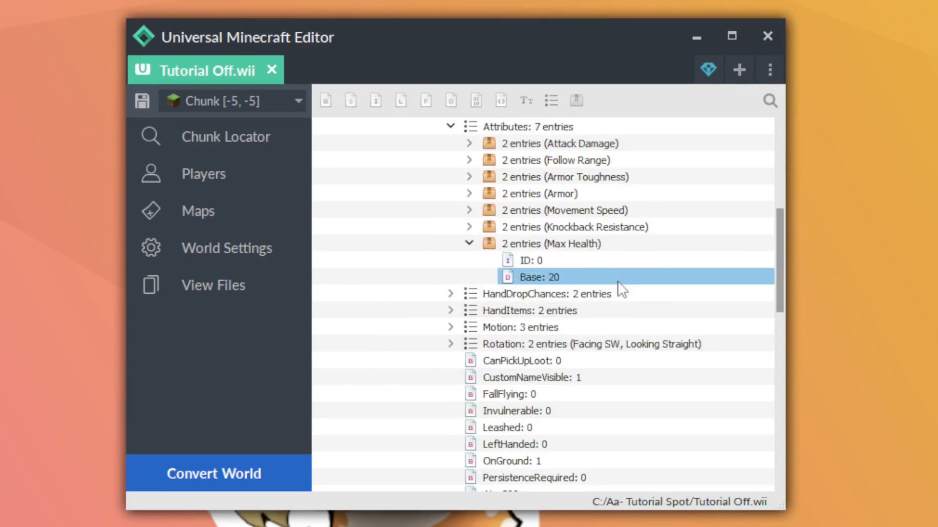
Check the potion effect in the Skeleton's ActiveEffects list and collapse the list.
{"action": "scroll", "coordinate": [611, 283], "scroll_direction": "up", "scroll_amount": 6}
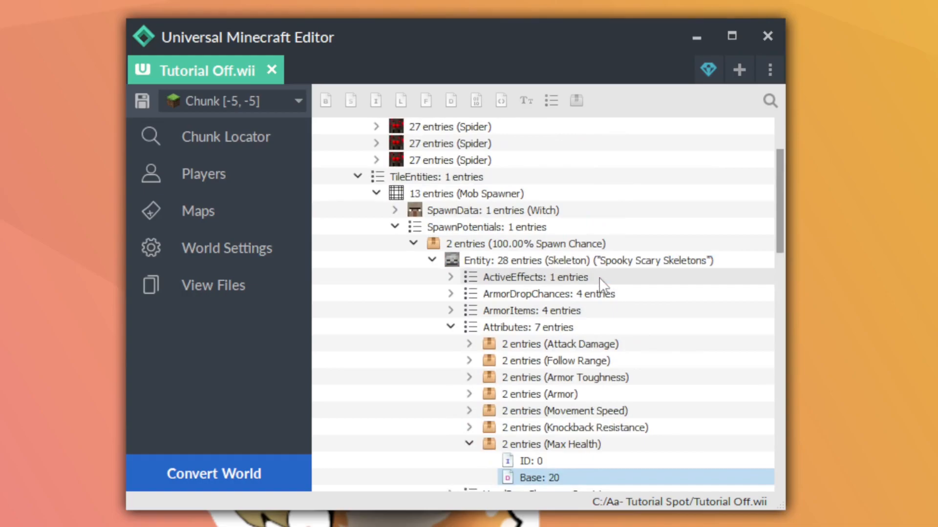
{"action": "left_click", "coordinate": [452, 276]}
{"action": "left_click", "coordinate": [470, 294]}
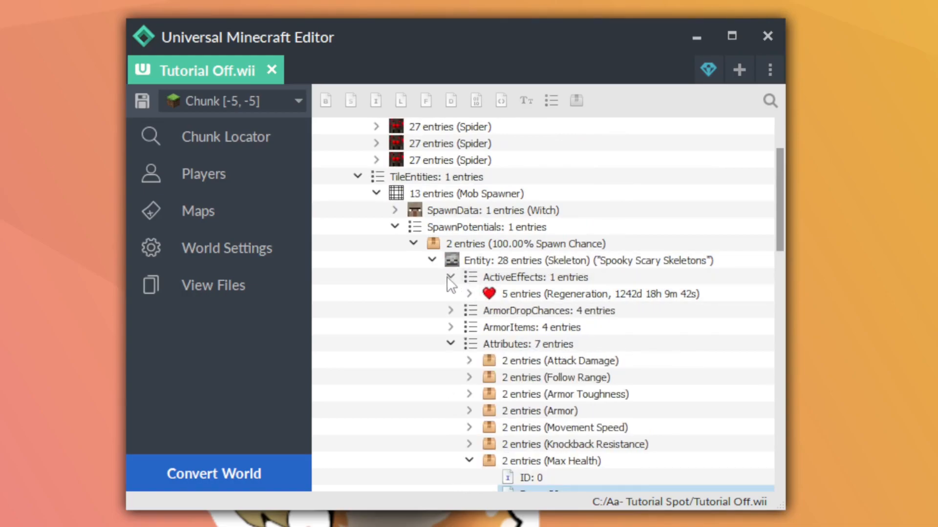
Set the Skeleton's Health value to 20.
{"action": "scroll", "coordinate": [610, 332], "scroll_direction": "down", "scroll_amount": 12}
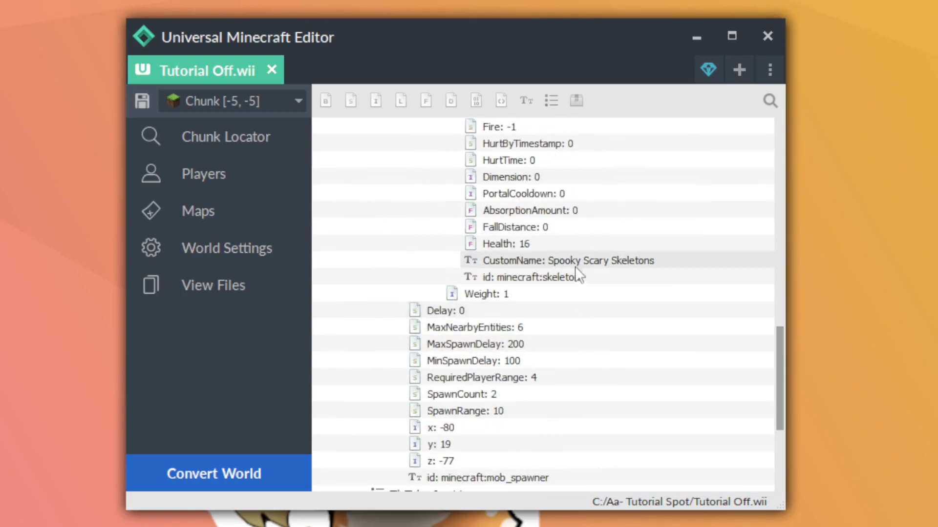
{"action": "left_click", "coordinate": [536, 244]}
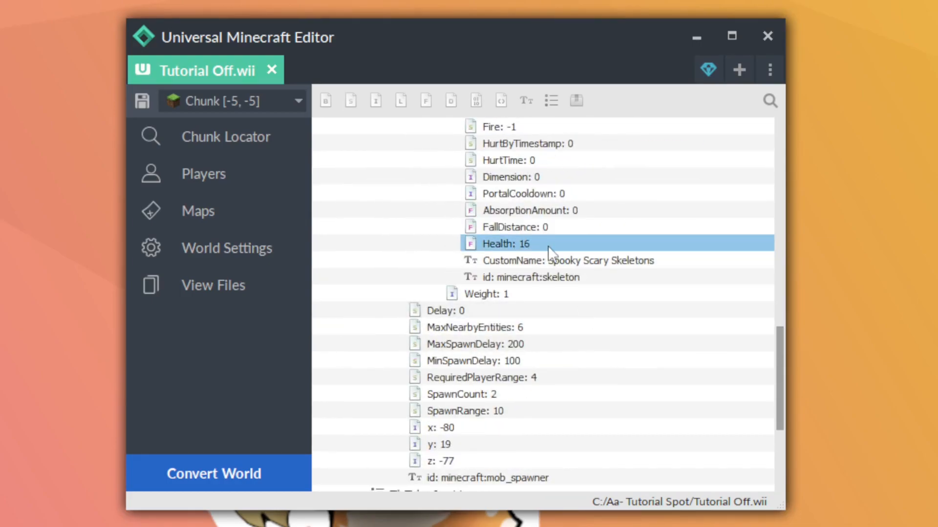
{"action": "left_click", "coordinate": [548, 245]}
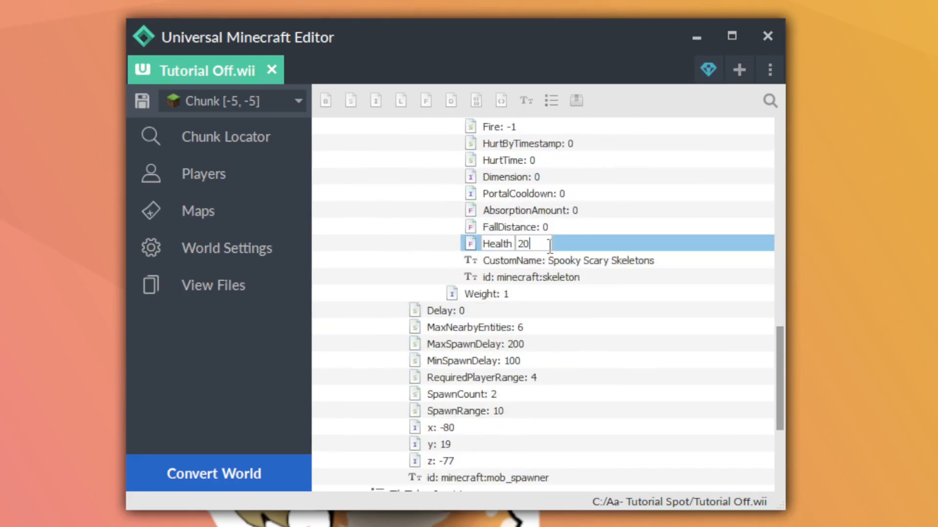
{"action": "scroll", "coordinate": [548, 245], "scroll_direction": "up", "scroll_amount": 3}
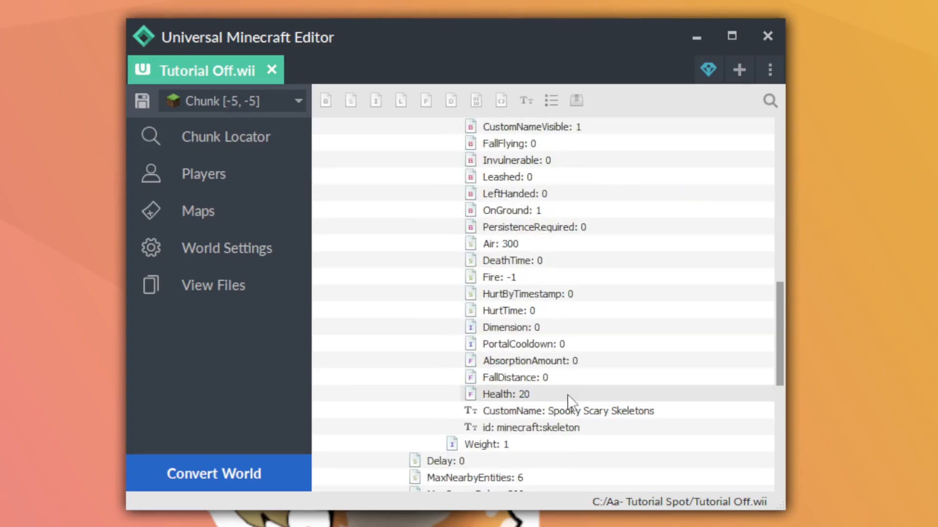
{"action": "scroll", "coordinate": [571, 409], "scroll_direction": "up", "scroll_amount": 6}
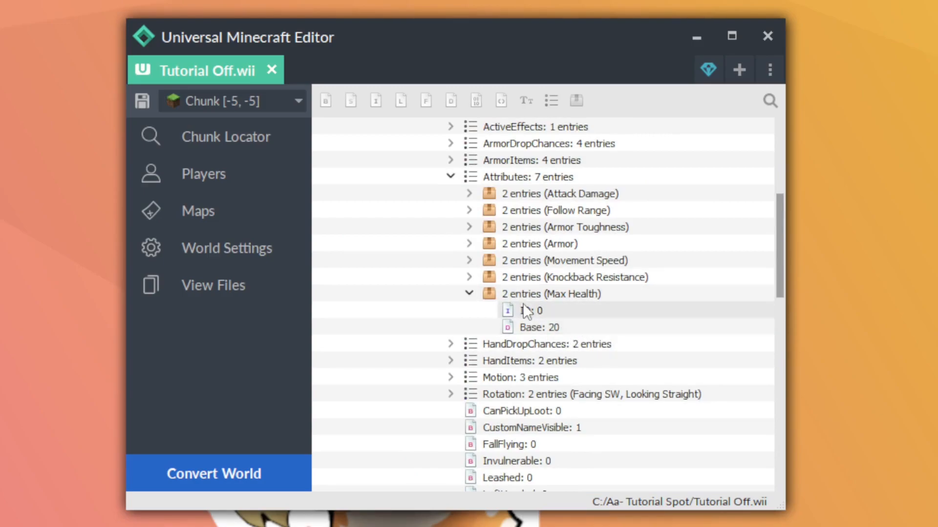
{"action": "scroll", "coordinate": [523, 303], "scroll_direction": "up", "scroll_amount": 3}
{"action": "left_click", "coordinate": [537, 265]}
{"action": "right_click", "coordinate": [538, 265]}
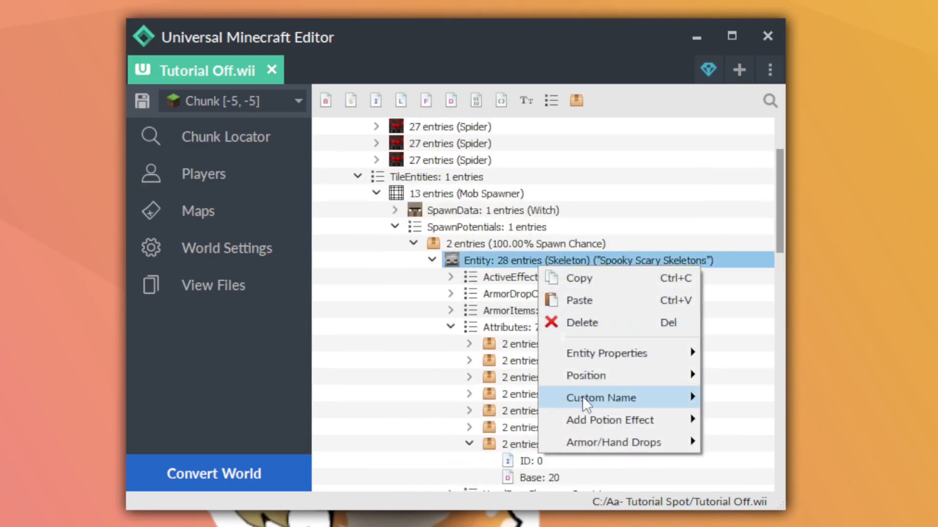
{"action": "mouse_move", "coordinate": [649, 395]}
{"action": "type", "text": "[]"}
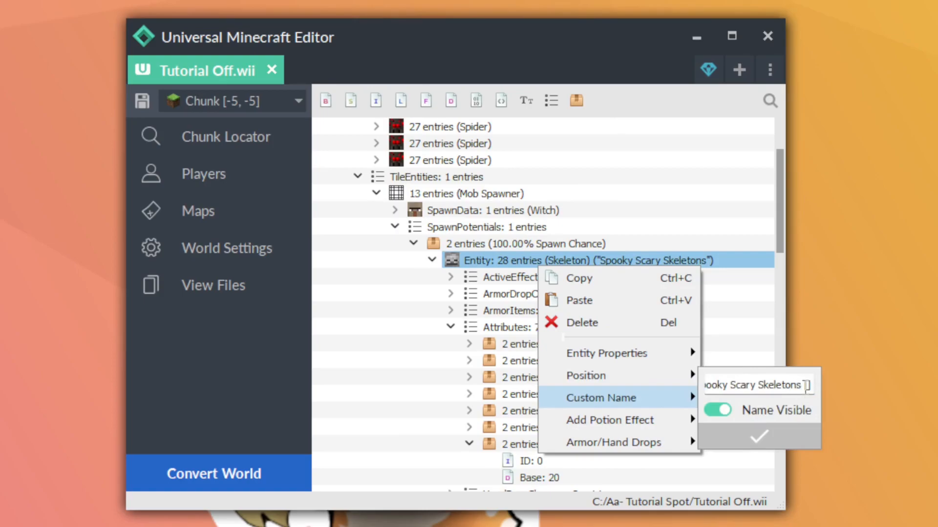
{"action": "left_click", "coordinate": [763, 344]}
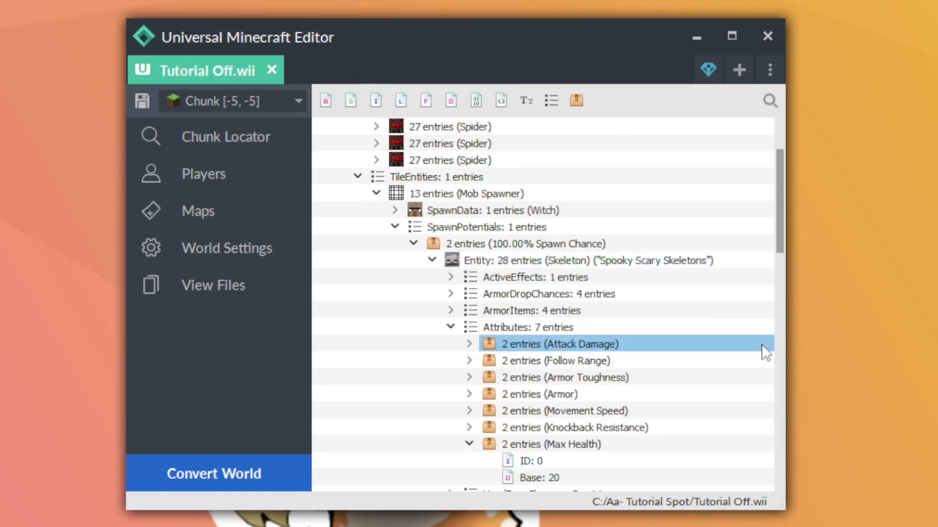
Expand the Knockback Resistance and Movement Speed attributes to inspect their values.
{"action": "scroll", "coordinate": [752, 349], "scroll_direction": "down", "scroll_amount": 2}
{"action": "left_click", "coordinate": [636, 342]}
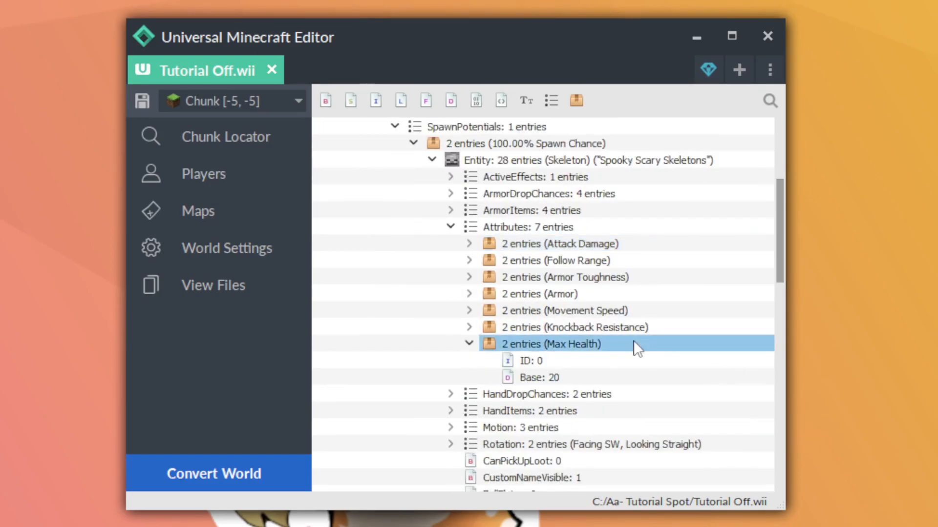
{"action": "left_click", "coordinate": [470, 327]}
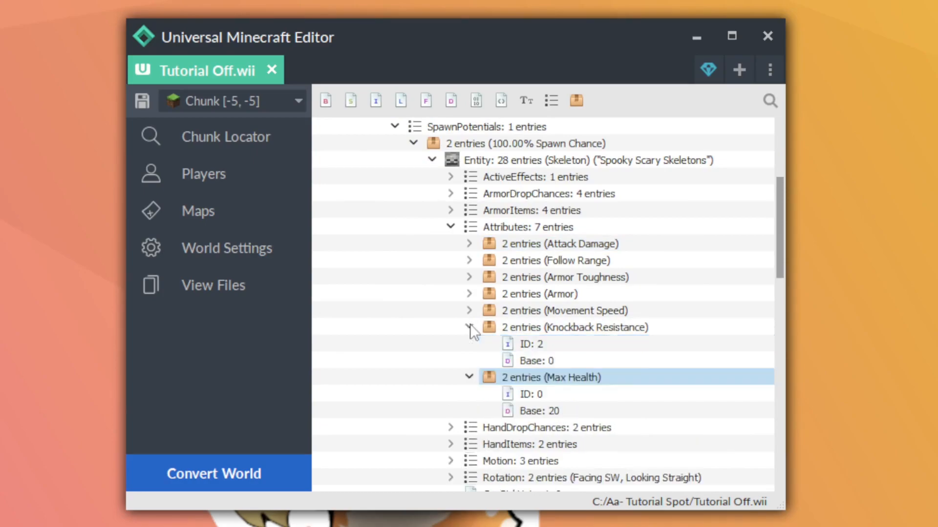
{"action": "left_click", "coordinate": [670, 362]}
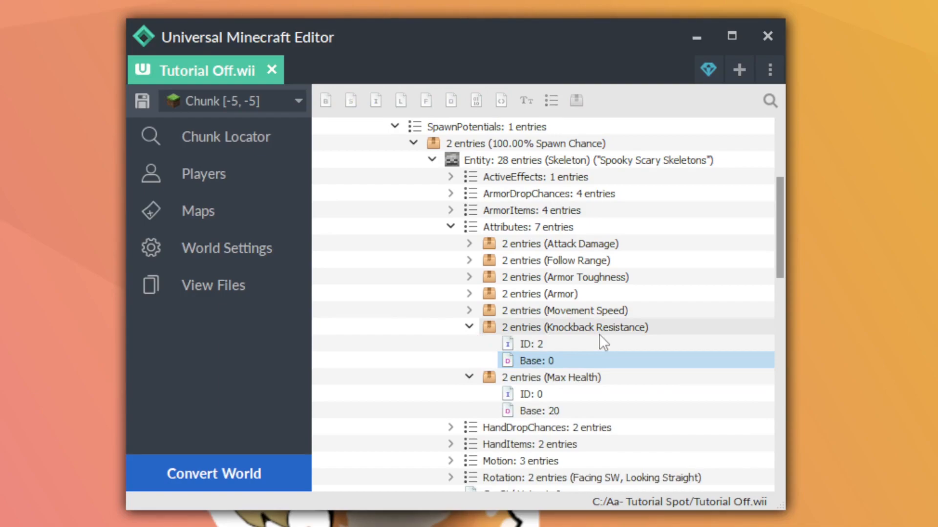
{"action": "left_click", "coordinate": [469, 311]}
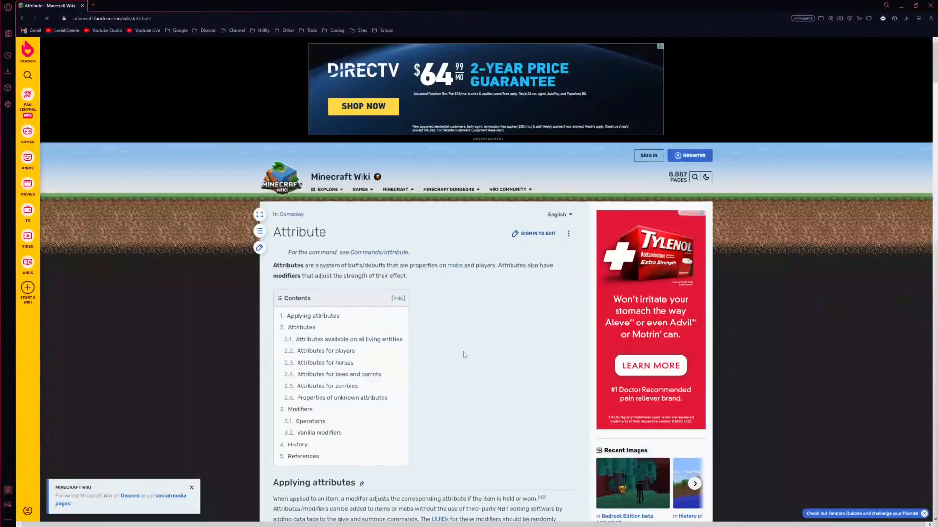
Switch to the Minecraft Wiki's Attribute page in the browser and examine the generic.movement_speed values listed per mob.
{"action": "scroll", "coordinate": [463, 350], "scroll_direction": "down", "scroll_amount": 7}
{"action": "scroll", "coordinate": [462, 291], "scroll_direction": "down", "scroll_amount": 15}
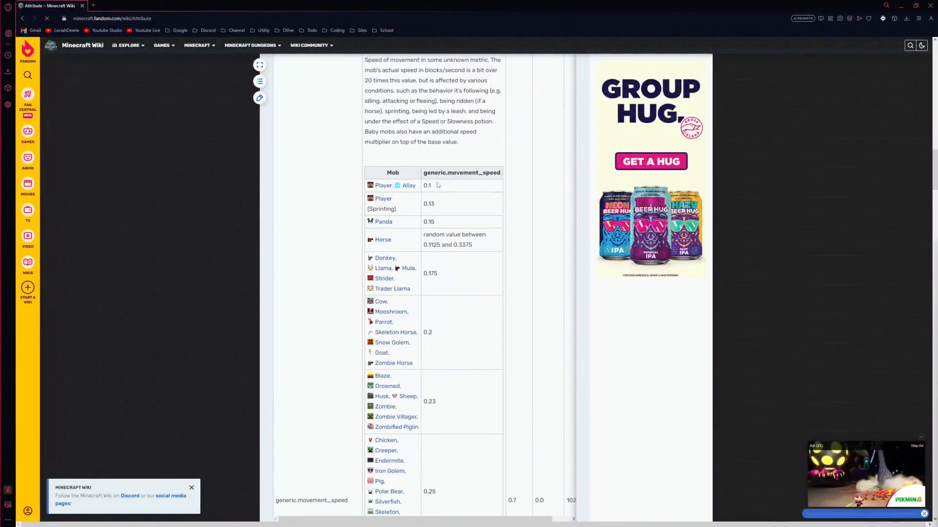
{"action": "scroll", "coordinate": [345, 198], "scroll_direction": "up", "scroll_amount": 4}
{"action": "scroll", "coordinate": [282, 264], "scroll_direction": "down", "scroll_amount": 10}
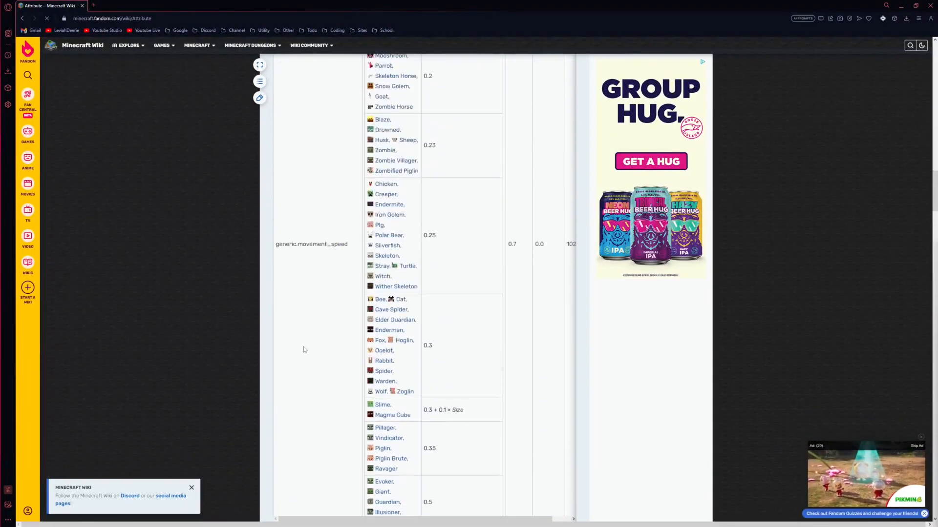
{"action": "left_click_drag", "start_coordinate": [292, 171], "coordinate": [334, 175]}
{"action": "scroll", "coordinate": [337, 349], "scroll_direction": "up", "scroll_amount": 4}
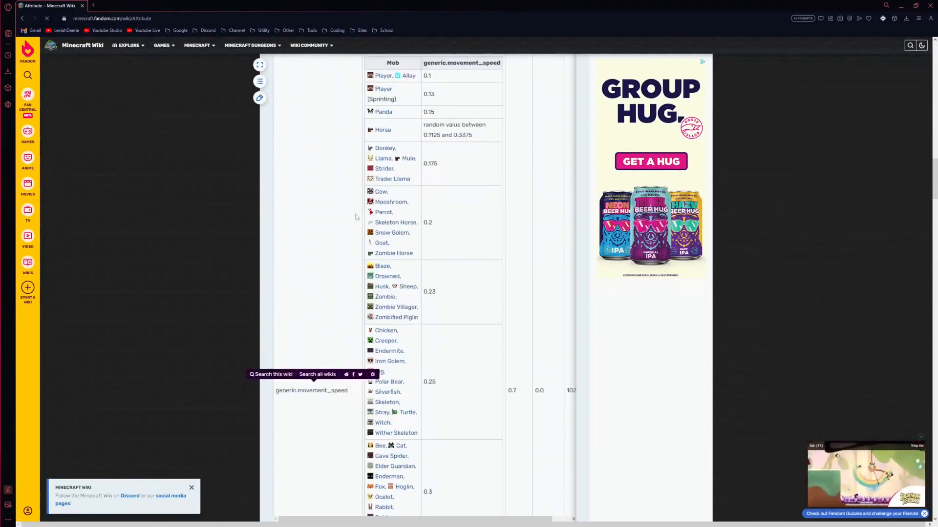
Compare the wiki's movement speed values for slower and mid-speed mobs, and return to the editor to select the Skeleton's Movement Speed base.
{"action": "scroll", "coordinate": [355, 213], "scroll_direction": "up", "scroll_amount": 3}
{"action": "scroll", "coordinate": [460, 225], "scroll_direction": "down", "scroll_amount": 4}
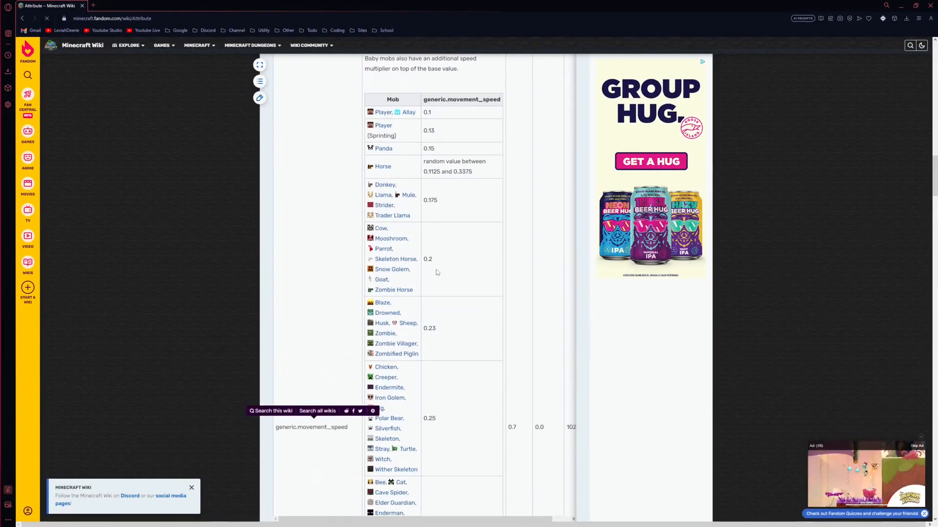
{"action": "scroll", "coordinate": [438, 274], "scroll_direction": "down", "scroll_amount": 2}
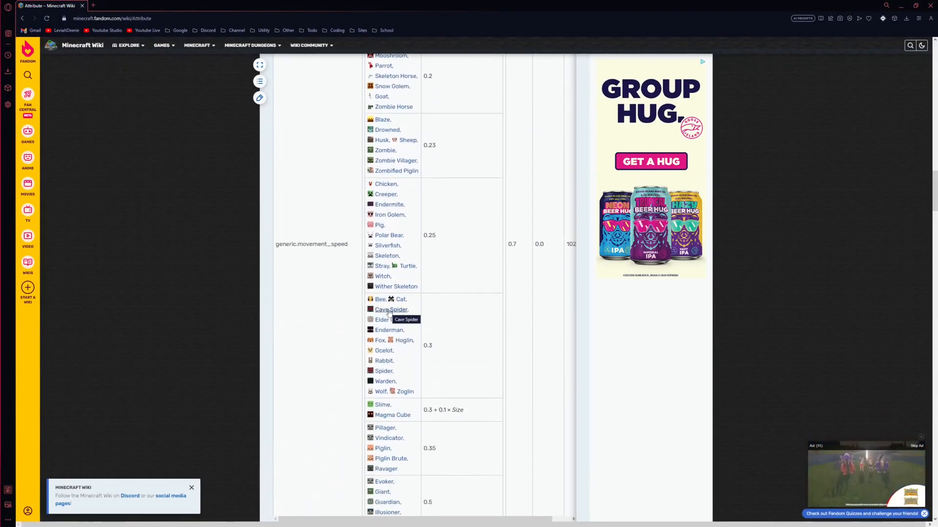
{"action": "scroll", "coordinate": [400, 312], "scroll_direction": "up", "scroll_amount": 1}
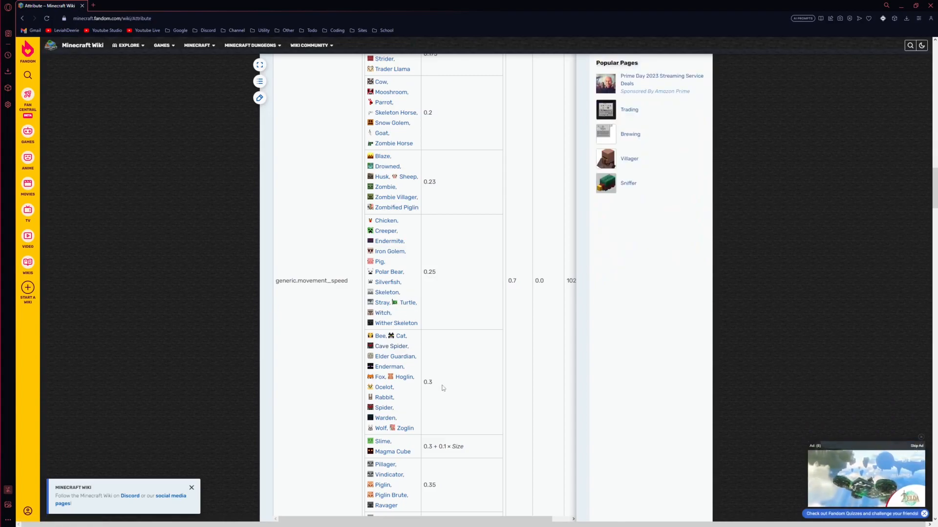
{"action": "left_click", "coordinate": [445, 389]}
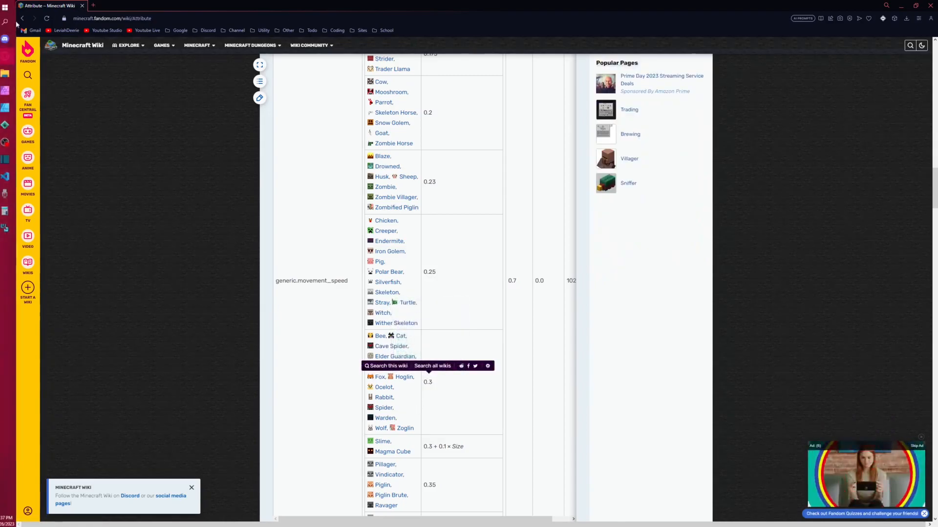
{"action": "left_click", "coordinate": [901, 6]}
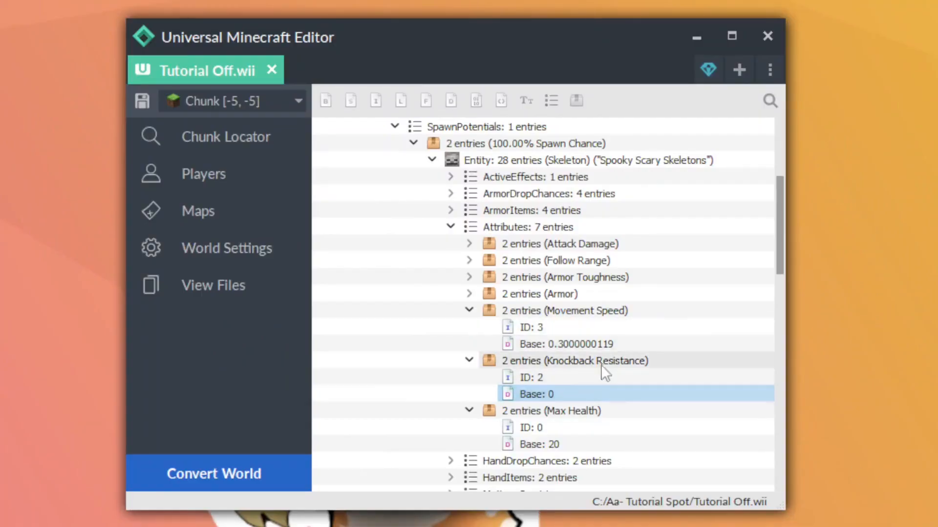
{"action": "left_click", "coordinate": [608, 346]}
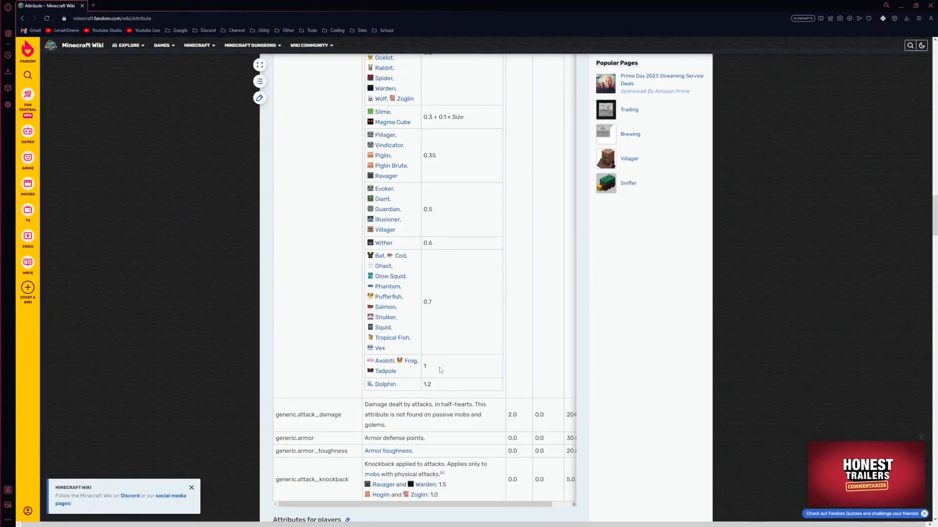
Examine the faster mobs' generic.movement_speed values on the Minecraft Wiki's Attribute page.
{"action": "scroll", "coordinate": [442, 293], "scroll_direction": "up", "scroll_amount": 2}
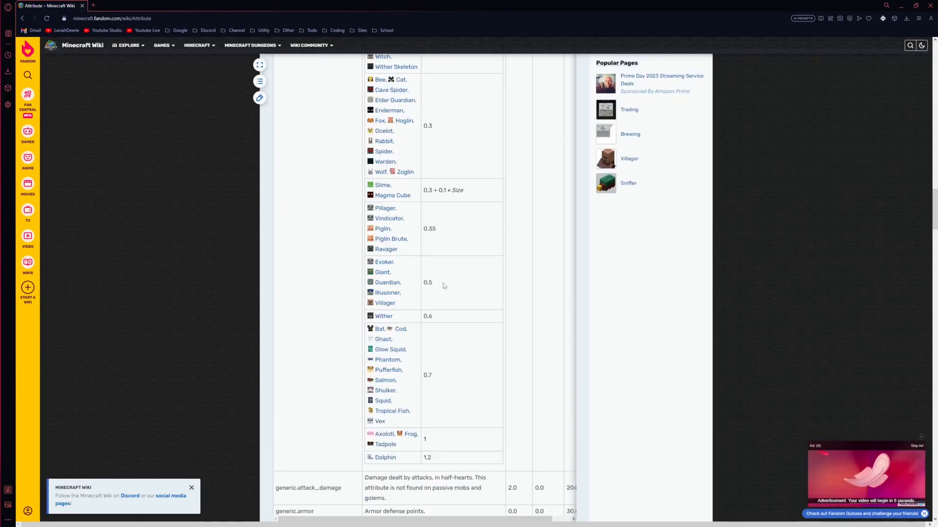
{"action": "scroll", "coordinate": [444, 287], "scroll_direction": "up", "scroll_amount": 2}
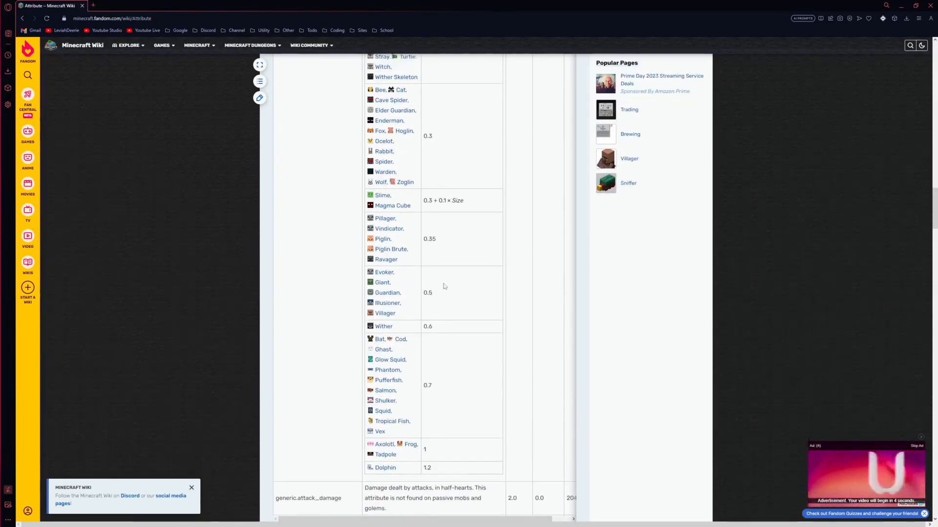
{"action": "scroll", "coordinate": [441, 321], "scroll_direction": "up", "scroll_amount": 2}
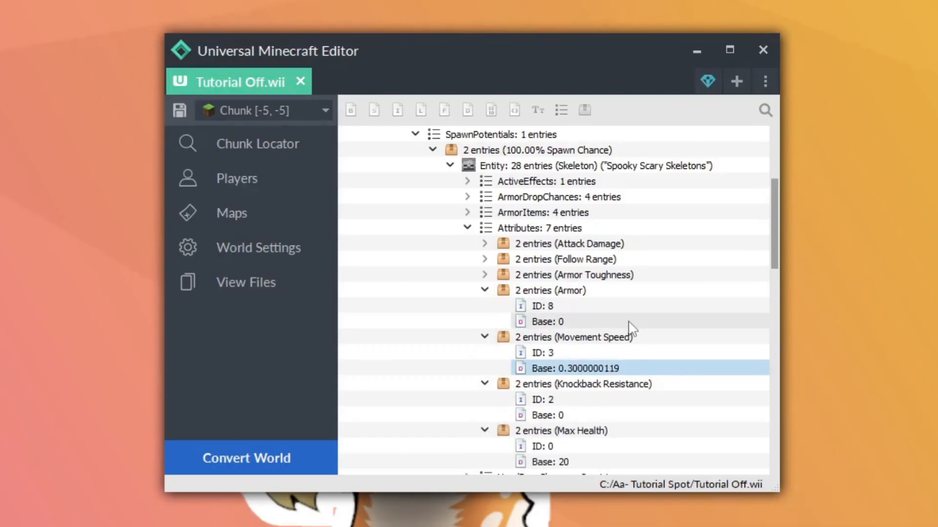
Inspect the Armor Toughness attribute's base value in the editor and collapse the Armor Toughness and Armor entries.
{"action": "left_click", "coordinate": [516, 279]}
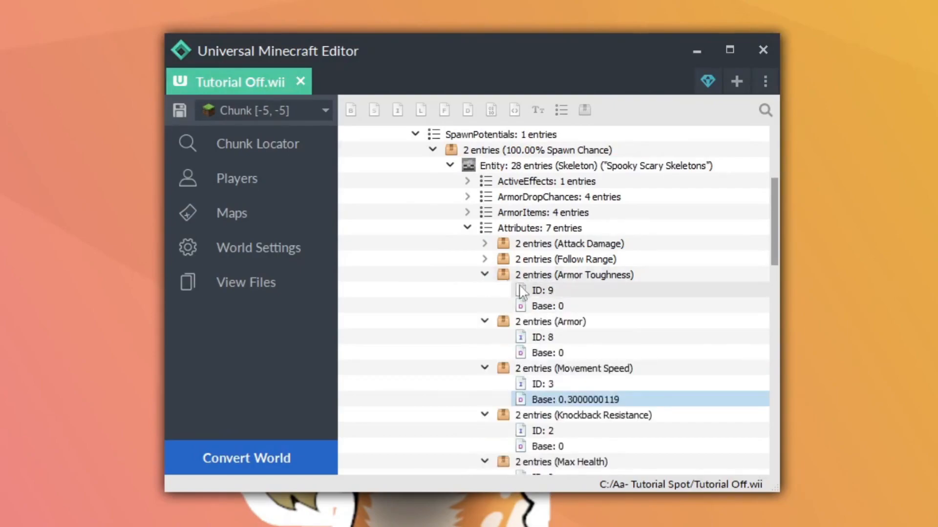
{"action": "left_click", "coordinate": [567, 306]}
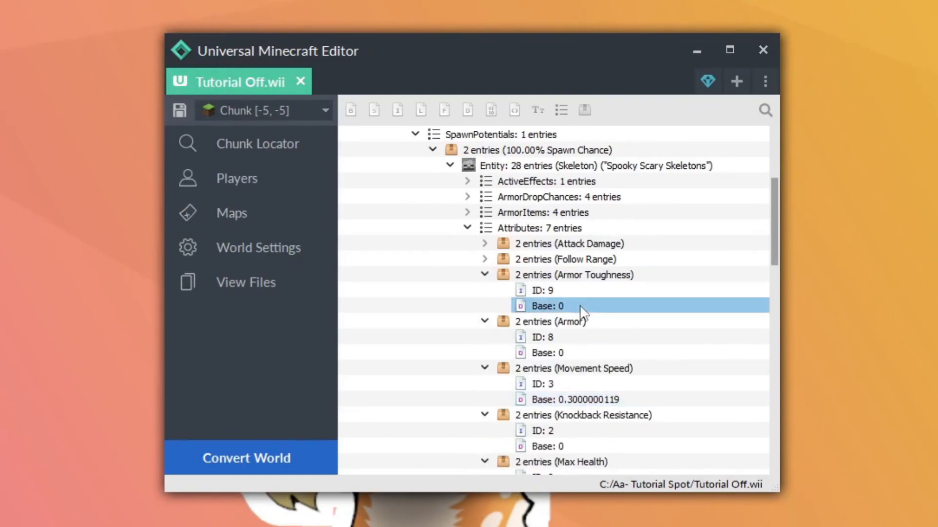
{"action": "left_click", "coordinate": [485, 275]}
{"action": "left_click", "coordinate": [484, 290]}
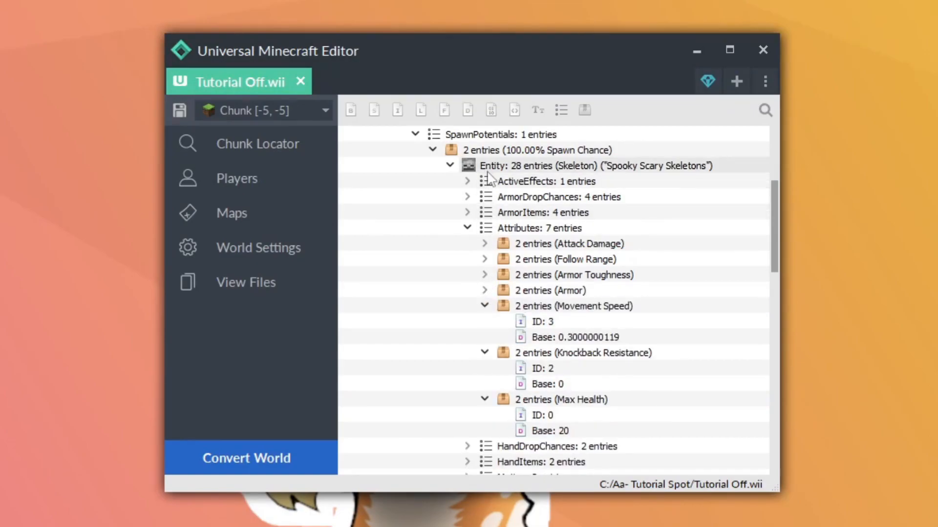
Check the equipment in the Skeleton's ArmorItems list and collapse the list.
{"action": "scroll", "coordinate": [481, 312], "scroll_direction": "down", "scroll_amount": 4}
{"action": "scroll", "coordinate": [482, 323], "scroll_direction": "up", "scroll_amount": 4}
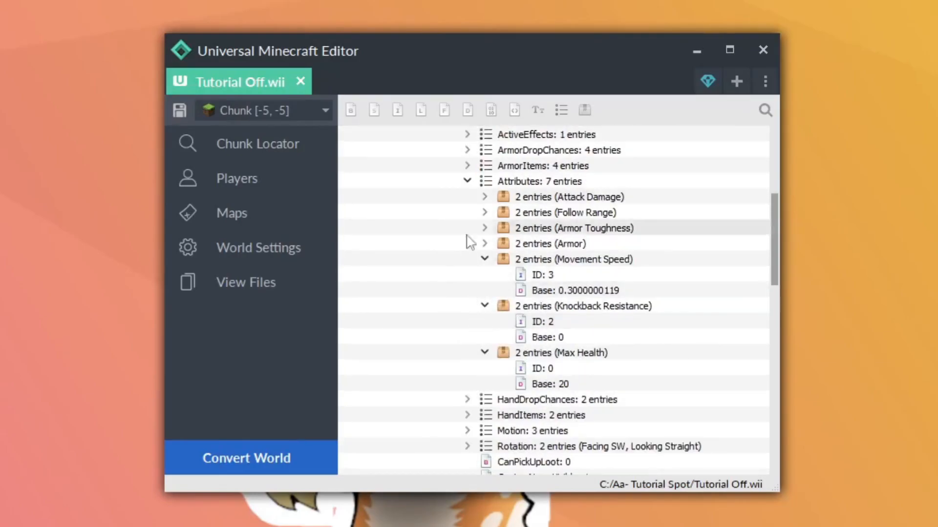
{"action": "left_click", "coordinate": [467, 165]}
{"action": "left_click", "coordinate": [485, 228]}
{"action": "left_click", "coordinate": [485, 228]}
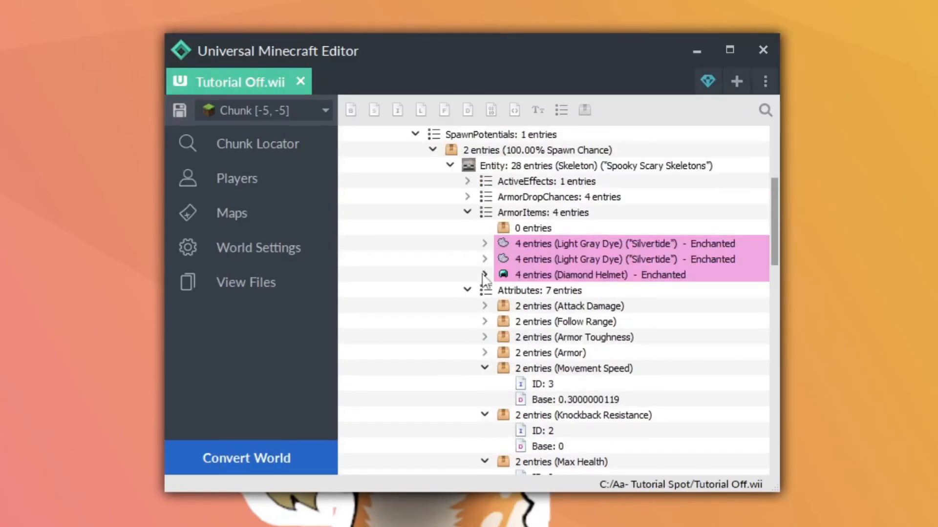
{"action": "left_click", "coordinate": [467, 212]}
Expand the Follow Range and Attack Damage attributes to inspect their base values.
{"action": "left_click", "coordinate": [485, 259]}
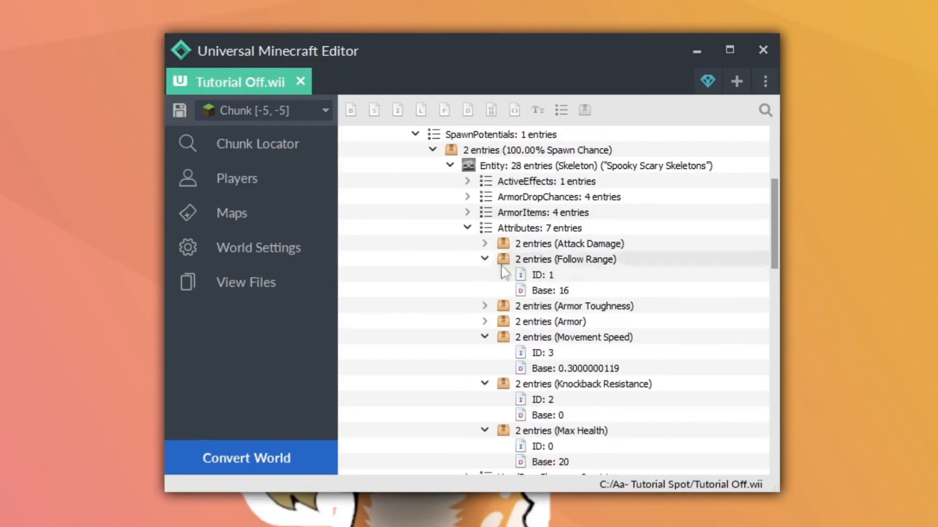
{"action": "left_click", "coordinate": [623, 294]}
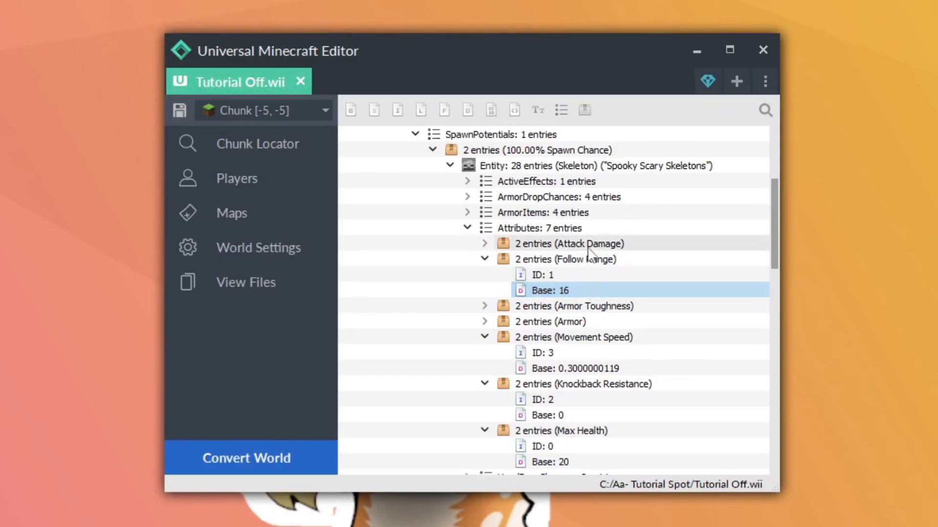
{"action": "left_click", "coordinate": [484, 244]}
{"action": "left_click", "coordinate": [623, 275]}
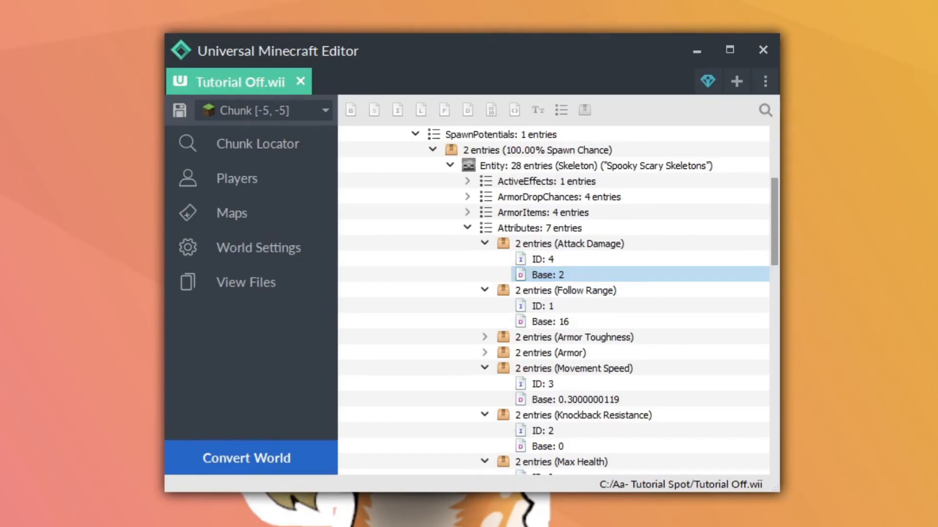
Search the web for "skeleton minecraft" in the browser and examine the damage values on the Skeleton wiki page.
{"action": "left_click_drag", "start_coordinate": [937, 104], "coordinate": [230, 105]}
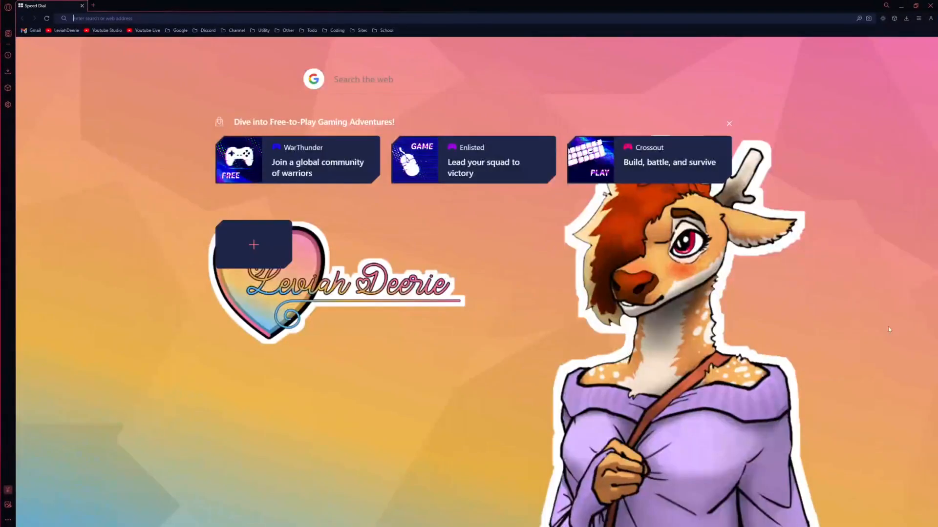
{"action": "type", "text": "ske"}
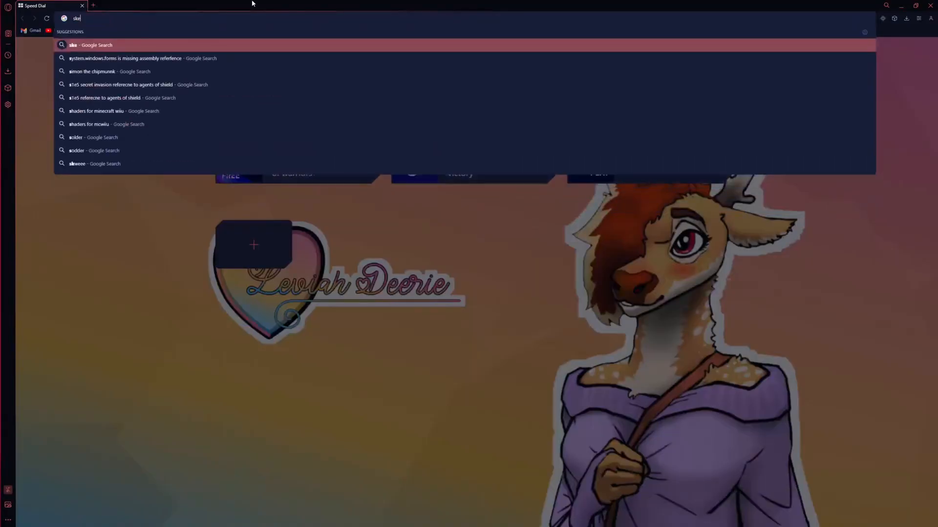
{"action": "type", "text": "leton minecraft"}
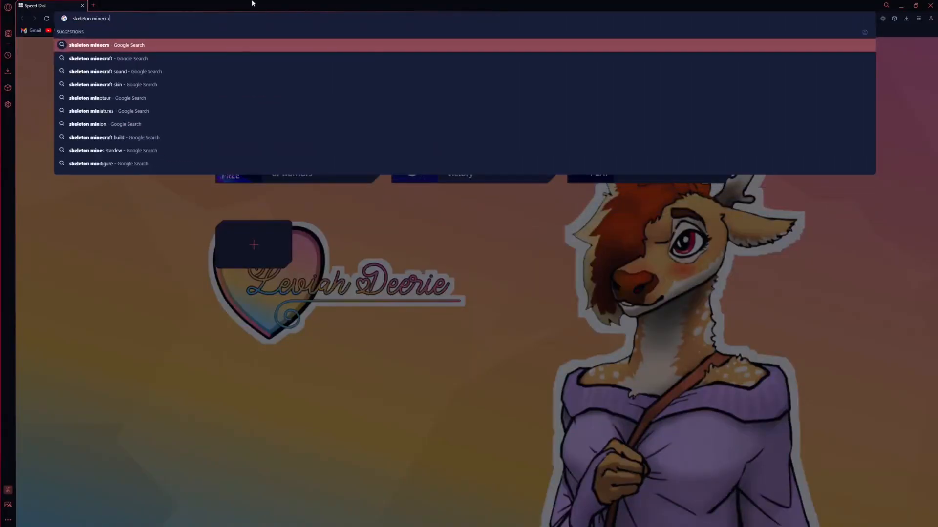
{"action": "key", "text": "Return"}
{"action": "left_click", "coordinate": [172, 128]}
{"action": "scroll", "coordinate": [295, 178], "scroll_direction": "down", "scroll_amount": 5}
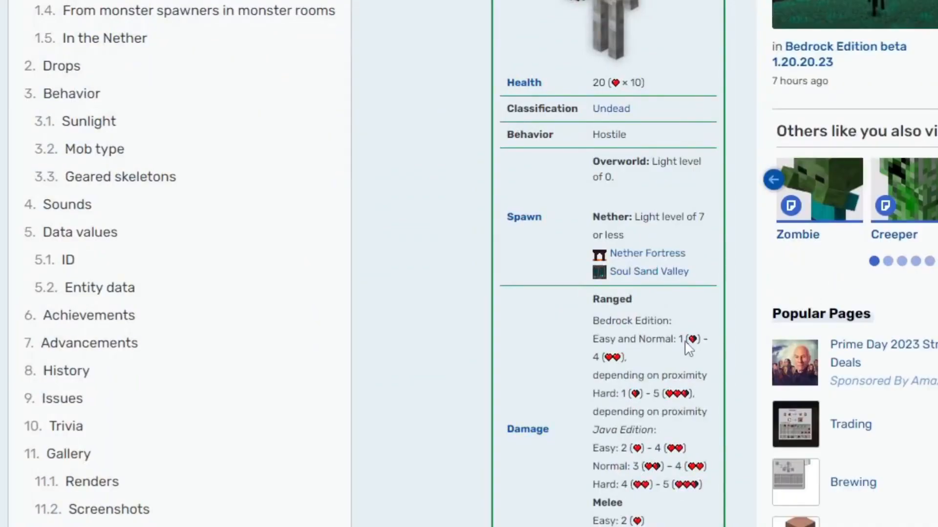
{"action": "scroll", "coordinate": [650, 247], "scroll_direction": "down", "scroll_amount": 4}
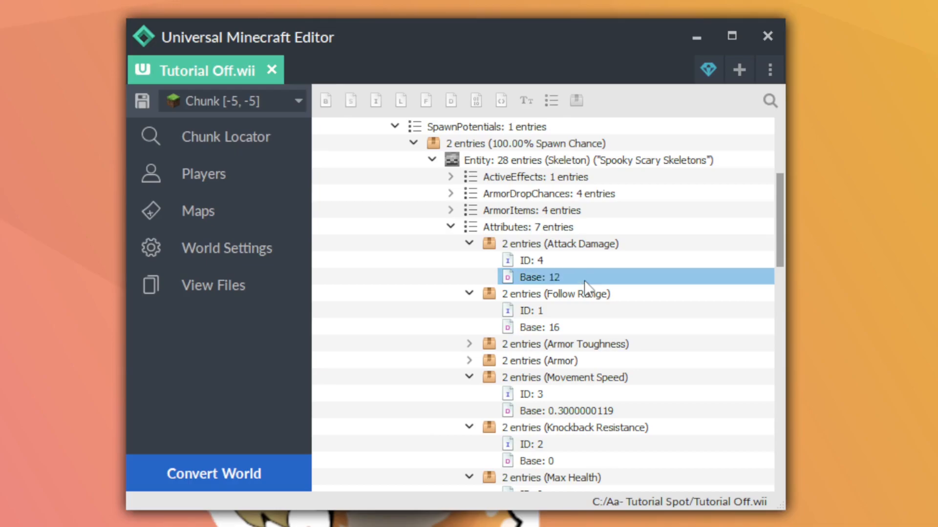
Set the Skeleton's Follow Range base to 32 and its Movement Speed base to 0.35.
{"action": "double_click", "coordinate": [596, 332]}
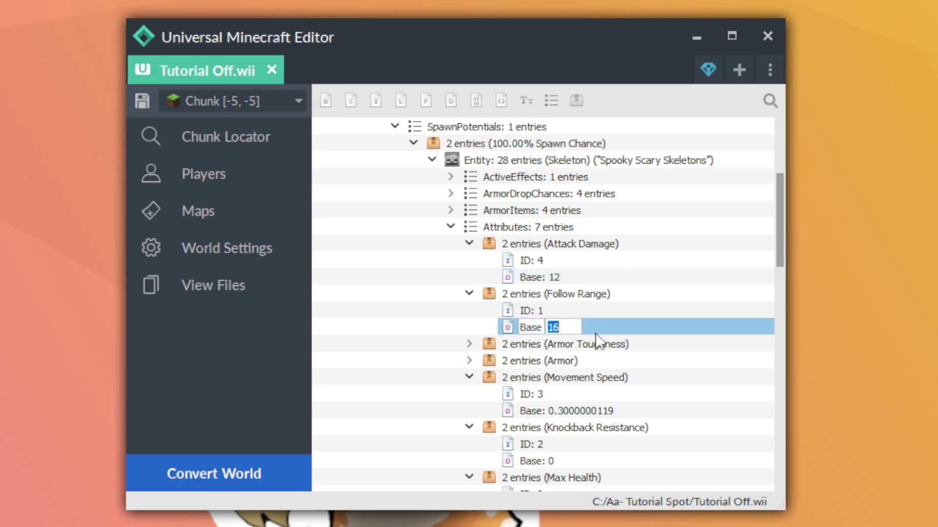
{"action": "scroll", "coordinate": [595, 333], "scroll_direction": "down", "scroll_amount": 2}
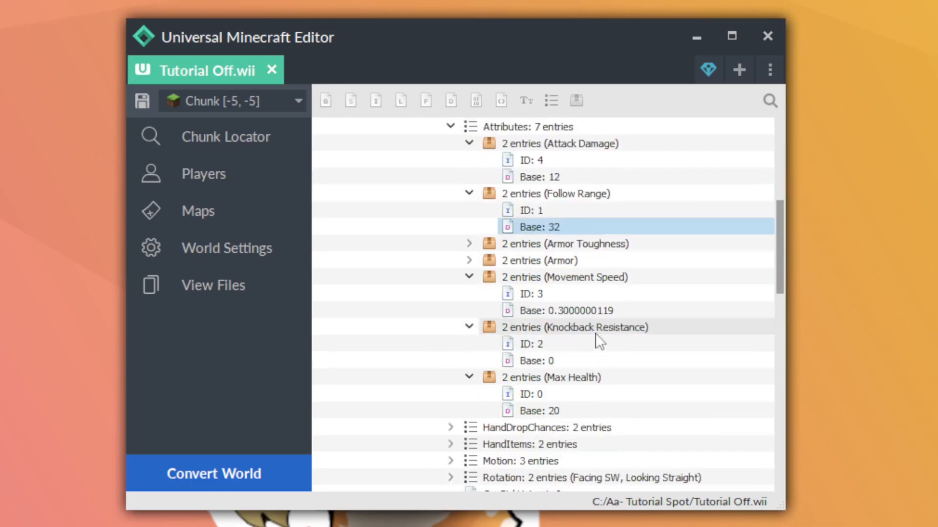
{"action": "double_click", "coordinate": [629, 309]}
{"action": "key", "text": "End"}
{"action": "key", "text": "BackSpace"}
{"action": "key", "text": "BackSpace"}
{"action": "key", "text": "BackSpace"}
{"action": "key", "text": "BackSpace"}
{"action": "key", "text": "BackSpace"}
{"action": "key", "text": "BackSpace"}
{"action": "key", "text": "BackSpace"}
{"action": "key", "text": "BackSpace"}
{"action": "key", "text": "BackSpace"}
{"action": "key", "text": "BackSpace"}
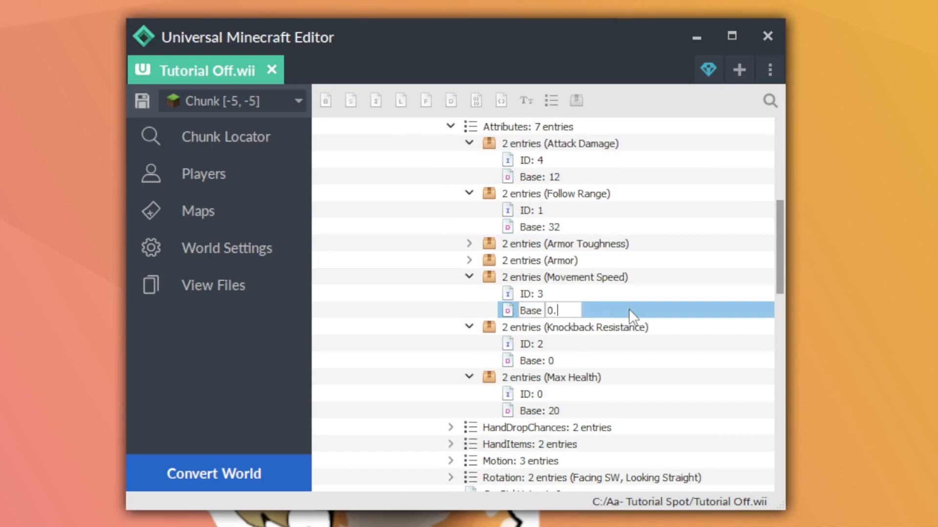
{"action": "type", "text": "35"}
{"action": "key", "text": "Return"}
{"action": "scroll", "coordinate": [630, 315], "scroll_direction": "down", "scroll_amount": 1}
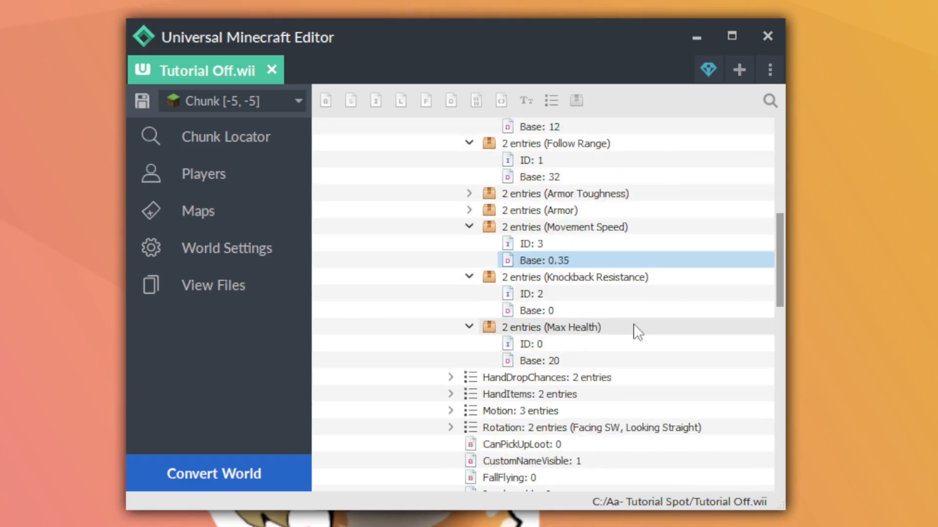
Set the Skeleton's Knockback Resistance base to 10 and its Max Health base to 40.
{"action": "double_click", "coordinate": [641, 311]}
{"action": "type", "text": "10"}
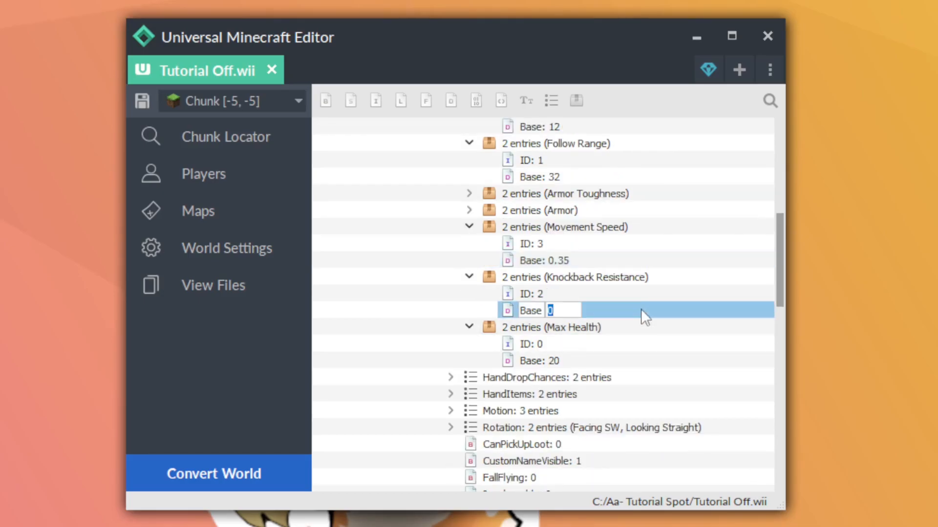
{"action": "key", "text": "Return"}
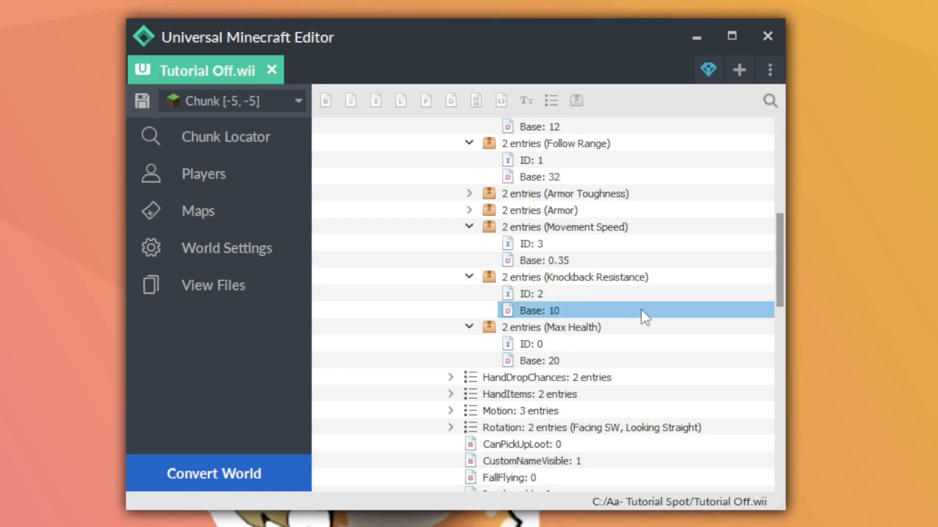
{"action": "double_click", "coordinate": [626, 360]}
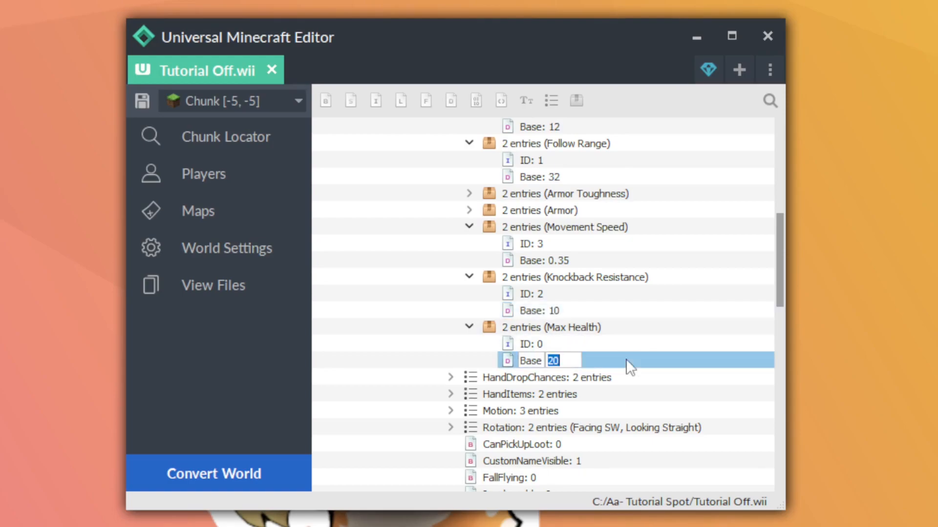
{"action": "type", "text": "4-"}
{"action": "key", "text": "BackSpace"}
{"action": "type", "text": "0"}
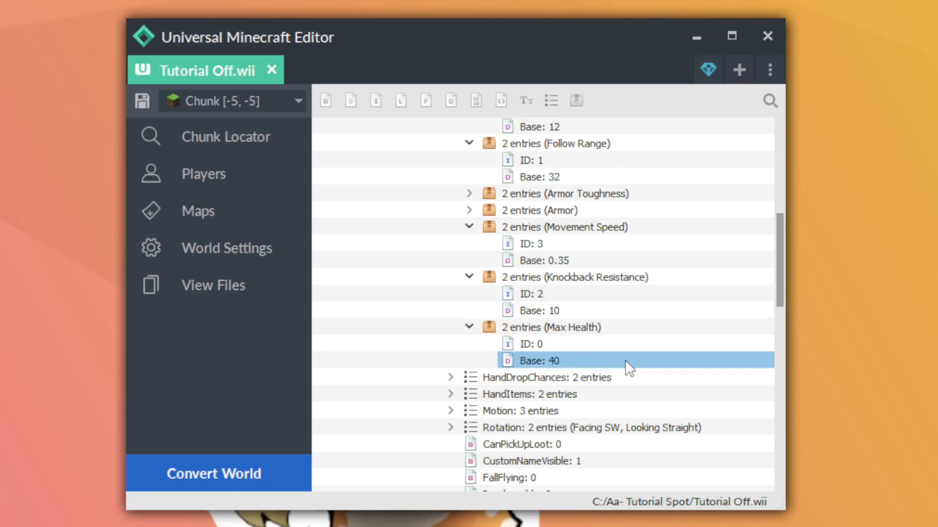
Set the Skeleton entity's Health value to 40.
{"action": "scroll", "coordinate": [605, 358], "scroll_direction": "down", "scroll_amount": 7}
{"action": "double_click", "coordinate": [583, 376]}
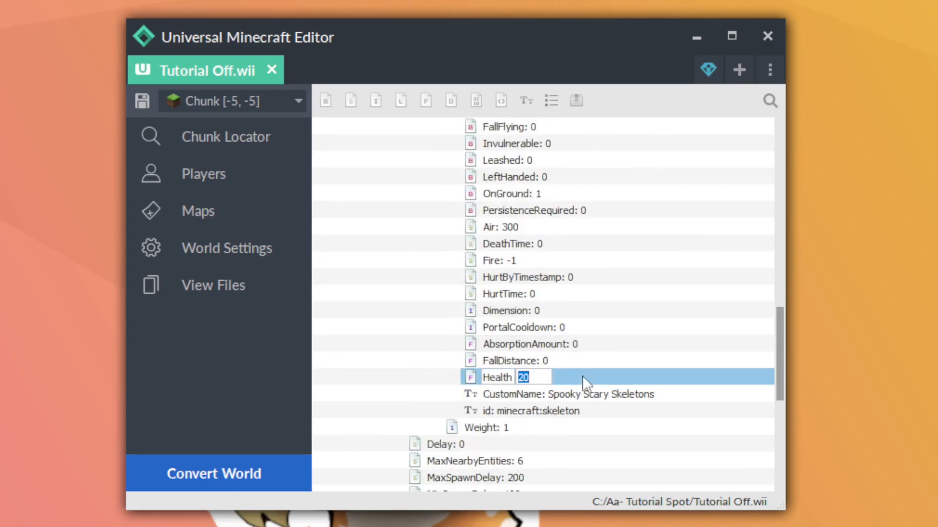
{"action": "type", "text": "40"}
{"action": "key", "text": "Return"}
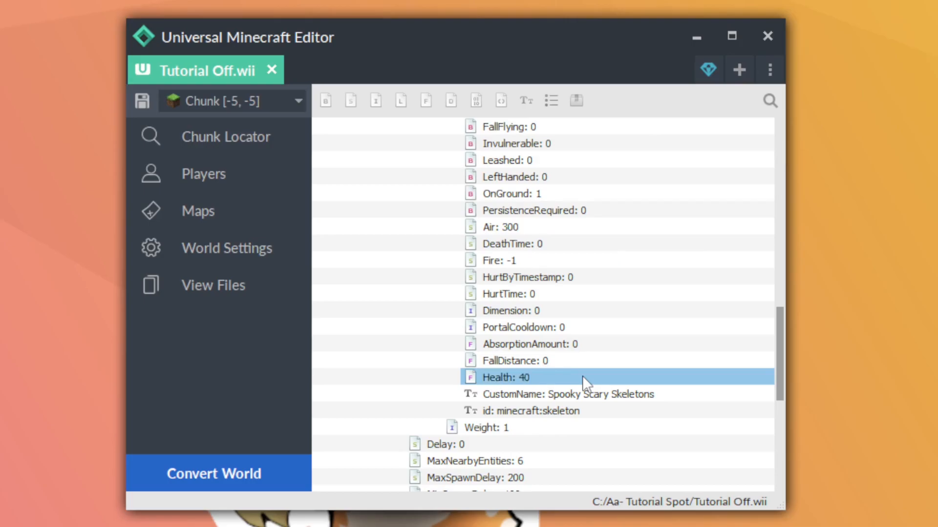
Review the edited attributes, collapse the Attributes list and save the world.
{"action": "scroll", "coordinate": [582, 376], "scroll_direction": "up", "scroll_amount": 10}
{"action": "scroll", "coordinate": [582, 366], "scroll_direction": "down", "scroll_amount": 1}
{"action": "scroll", "coordinate": [611, 327], "scroll_direction": "up", "scroll_amount": 1}
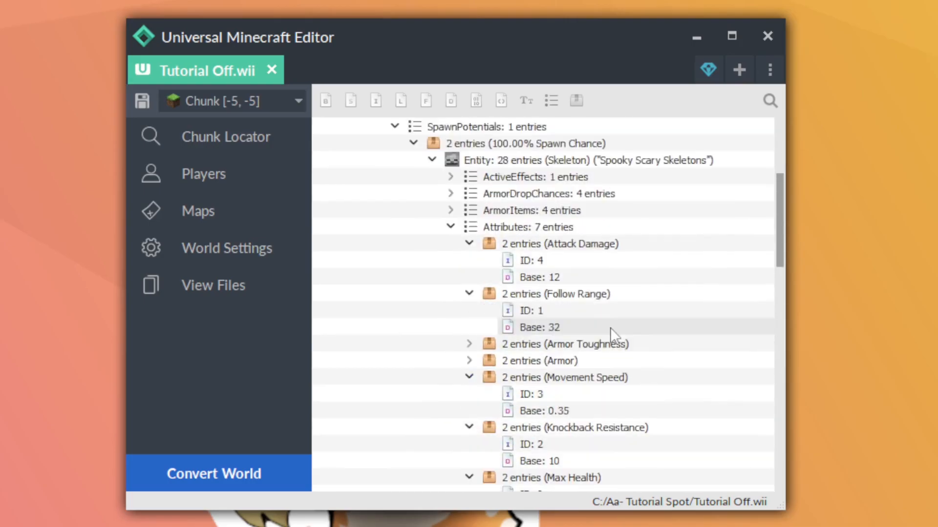
{"action": "left_click", "coordinate": [454, 228]}
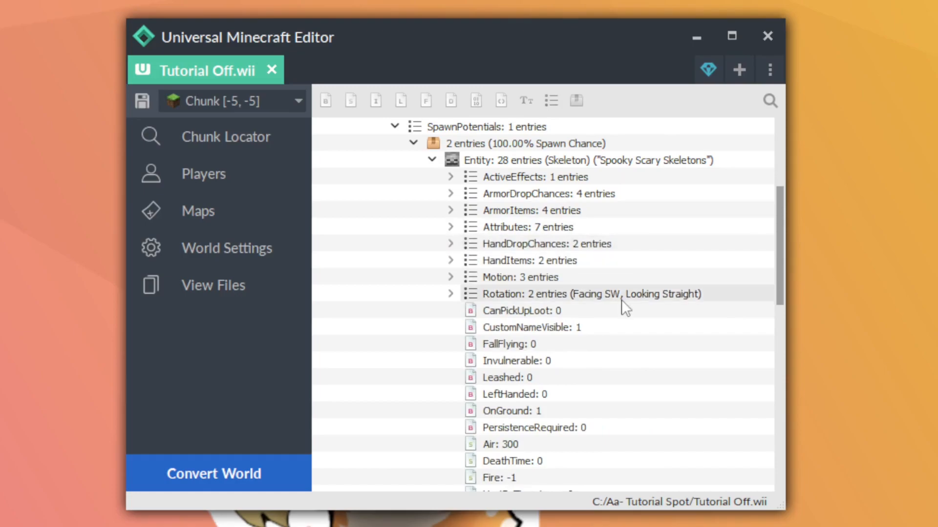
{"action": "key", "text": "ctrl+s"}
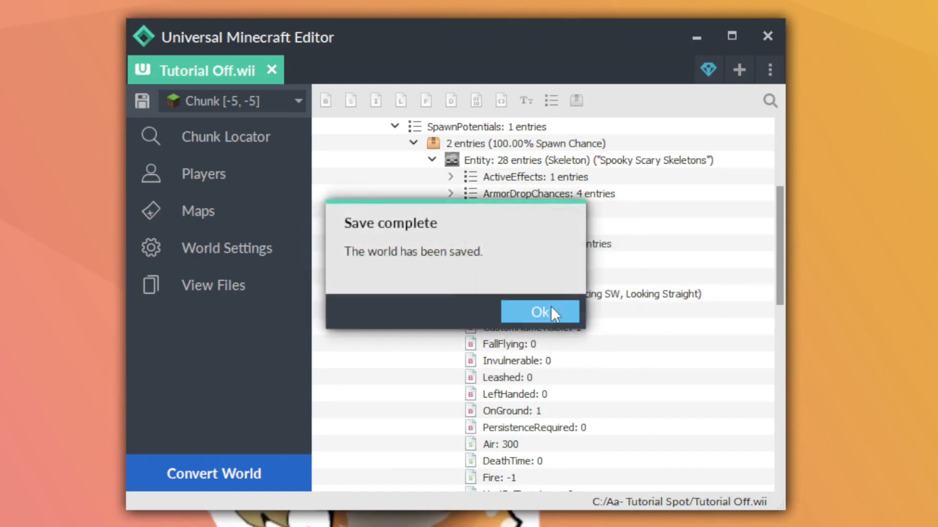
Dismiss the save notice, switch to Cemu and lower the host difficulty by two levels to clear the mobs.
{"action": "left_click", "coordinate": [550, 306]}
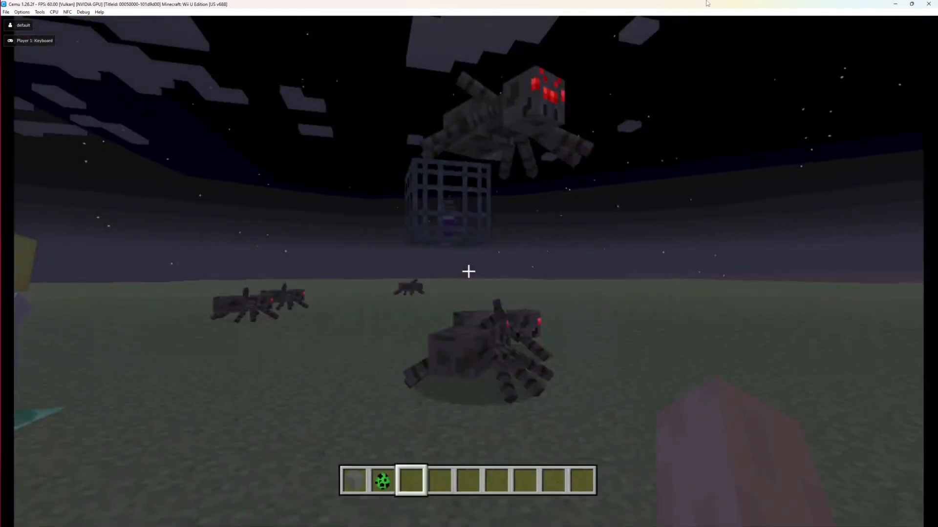
{"action": "key", "text": "minus"}
{"action": "key", "text": "Return"}
{"action": "key", "text": "Up"}
{"action": "key", "text": "Up"}
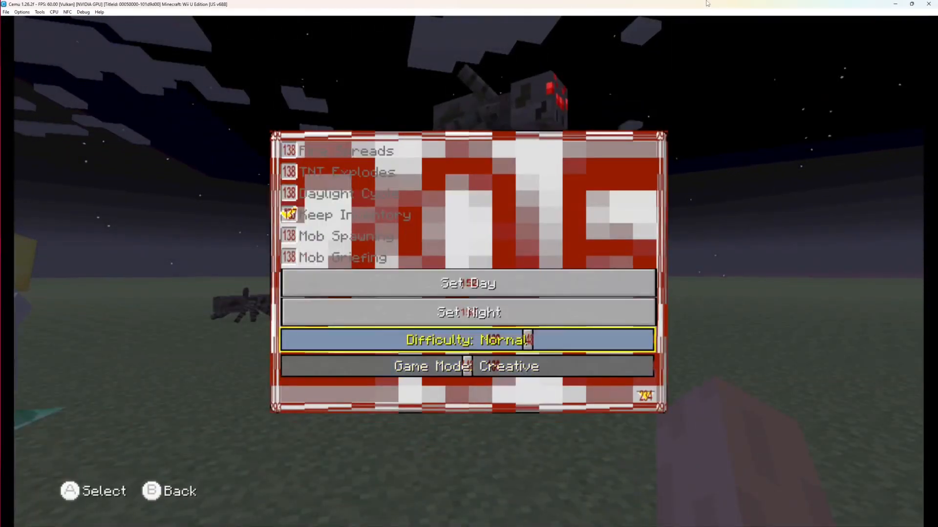
{"action": "key", "text": "Left"}
{"action": "key", "text": "Left"}
{"action": "key", "text": "Escape"}
{"action": "key", "text": "Escape"}
Raise the host difficulty back to Normal and return to the game.
{"action": "key", "text": "minus"}
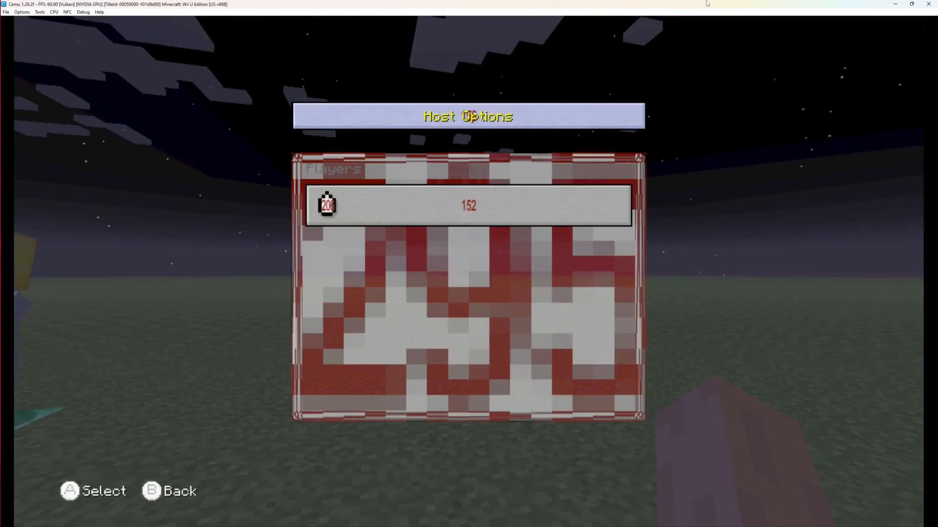
{"action": "key", "text": "Return"}
{"action": "key", "text": "Up"}
{"action": "key", "text": "Right"}
{"action": "key", "text": "Right"}
{"action": "key", "text": "Escape"}
{"action": "key", "text": "Escape"}
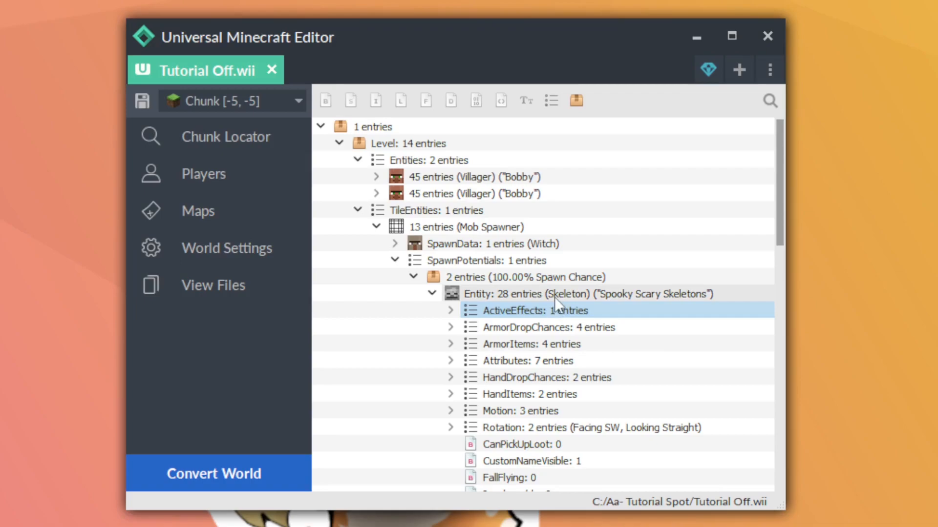
{"action": "right_click", "coordinate": [555, 297]}
{"action": "mouse_move", "coordinate": [600, 473]}
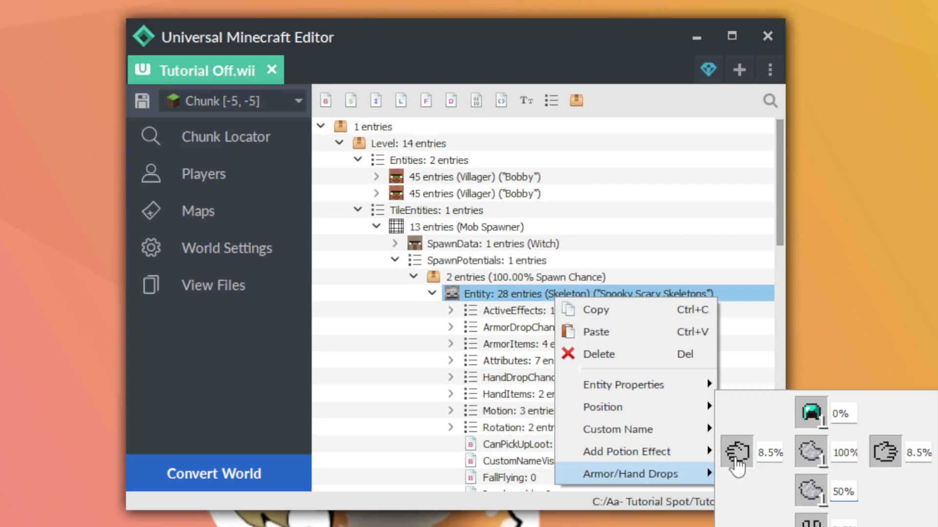
{"action": "left_click", "coordinate": [500, 306]}
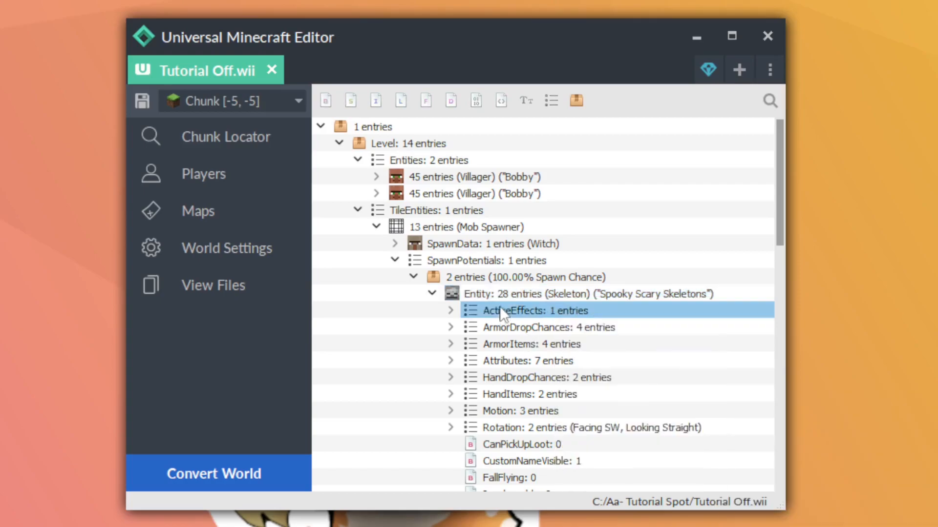
Give the SpawnPotentials Skeleton a Bow (261:0) as its main-hand item among the armor and hand drops.
{"action": "scroll", "coordinate": [492, 198], "scroll_direction": "down", "scroll_amount": 2}
{"action": "right_click", "coordinate": [491, 190]}
{"action": "mouse_move", "coordinate": [551, 370]}
{"action": "left_click", "coordinate": [669, 343]}
{"action": "type", "text": "light gray d"}
{"action": "key", "text": "BackSpace"}
{"action": "key", "text": "BackSpace"}
{"action": "key", "text": "BackSpace"}
{"action": "key", "text": "BackSpace"}
{"action": "key", "text": "BackSpace"}
{"action": "key", "text": "BackSpace"}
{"action": "key", "text": "BackSpace"}
{"action": "key", "text": "BackSpace"}
{"action": "key", "text": "BackSpace"}
{"action": "key", "text": "BackSpace"}
{"action": "key", "text": "BackSpace"}
{"action": "key", "text": "BackSpace"}
{"action": "type", "text": "bow"}
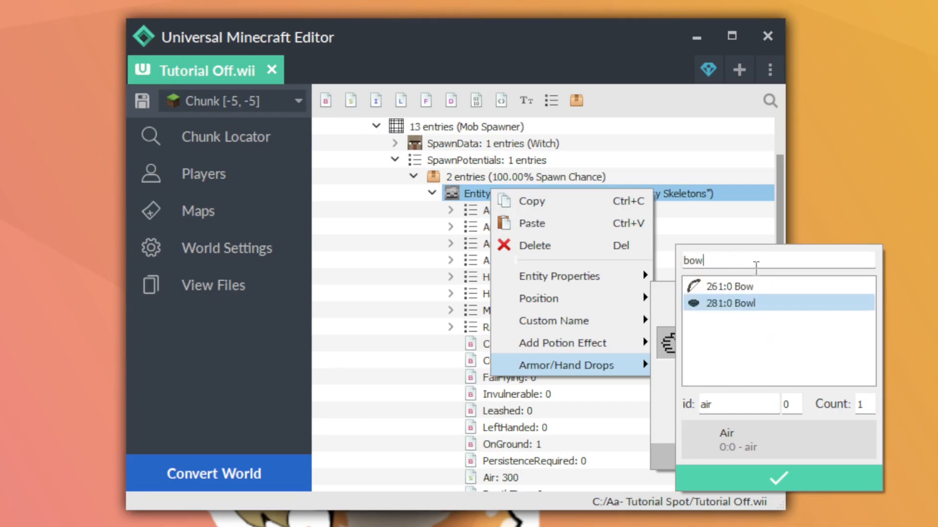
{"action": "left_click", "coordinate": [730, 287]}
{"action": "left_click", "coordinate": [760, 481]}
Set the Bow's drop chance to 0% and apply the equipment drops.
{"action": "double_click", "coordinate": [703, 344]}
{"action": "type", "text": "0"}
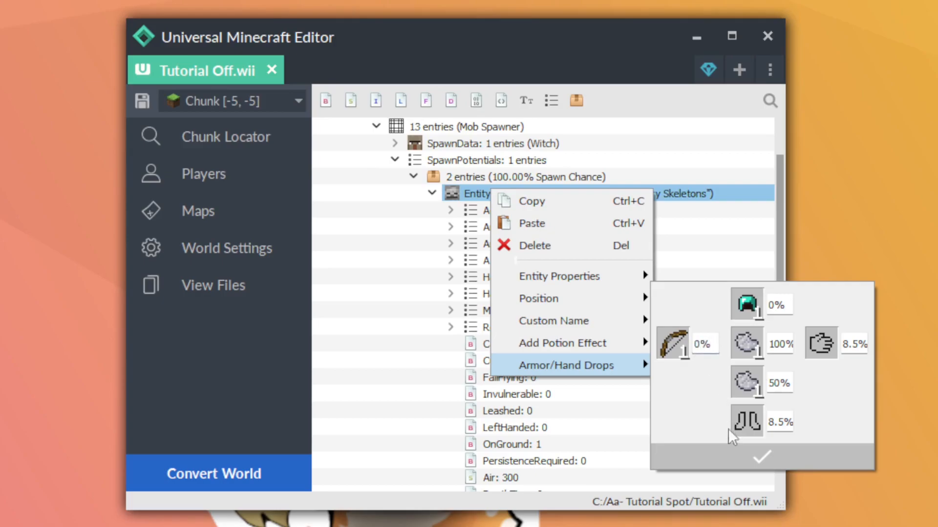
{"action": "left_click", "coordinate": [757, 457]}
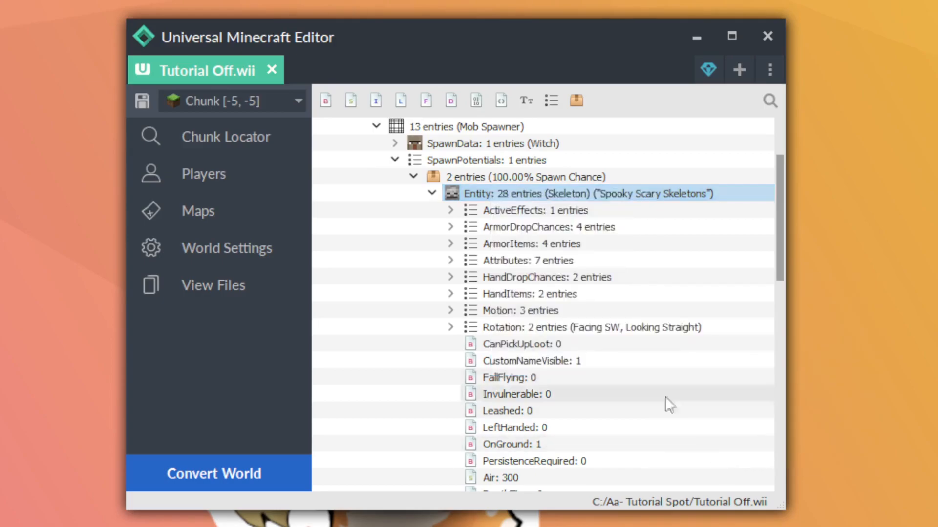
Expand the Skeleton's HandItems and make the Bow unbreakable.
{"action": "left_click", "coordinate": [450, 294]}
{"action": "right_click", "coordinate": [502, 310]}
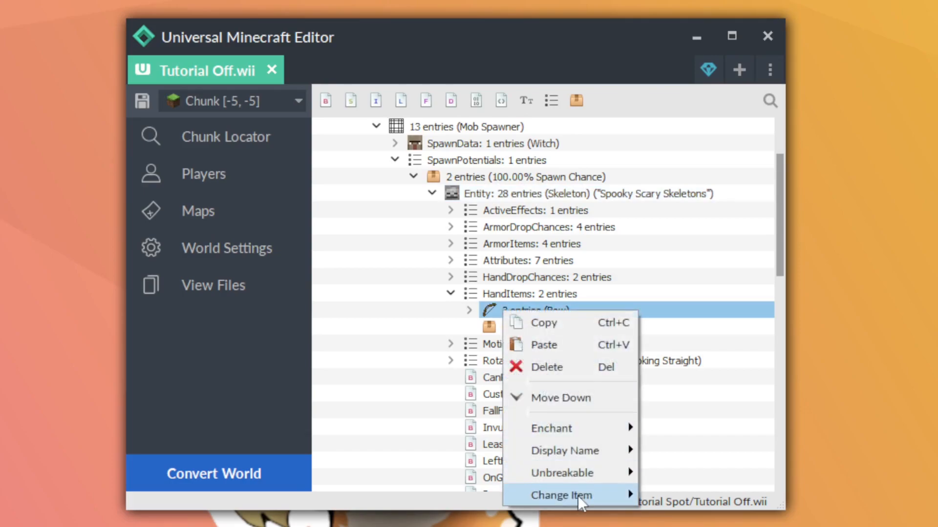
{"action": "mouse_move", "coordinate": [567, 473]}
{"action": "left_click", "coordinate": [649, 473]}
{"action": "left_click", "coordinate": [677, 494]}
Enchant the Bow with Curse of Vanishing 1 and collapse the HandItems list.
{"action": "right_click", "coordinate": [538, 311]}
{"action": "mouse_move", "coordinate": [594, 429]}
{"action": "left_click", "coordinate": [723, 474]}
{"action": "left_click", "coordinate": [469, 310]}
{"action": "left_click", "coordinate": [469, 310]}
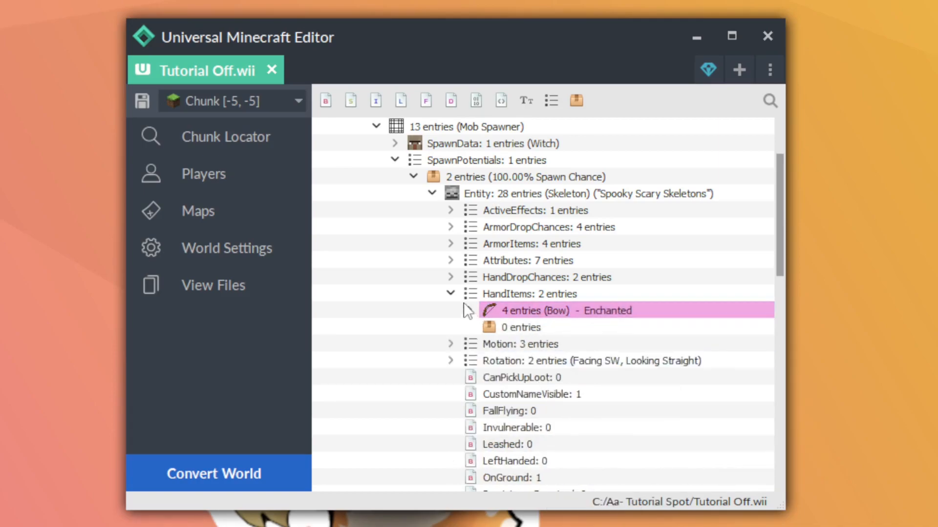
{"action": "left_click", "coordinate": [450, 293]}
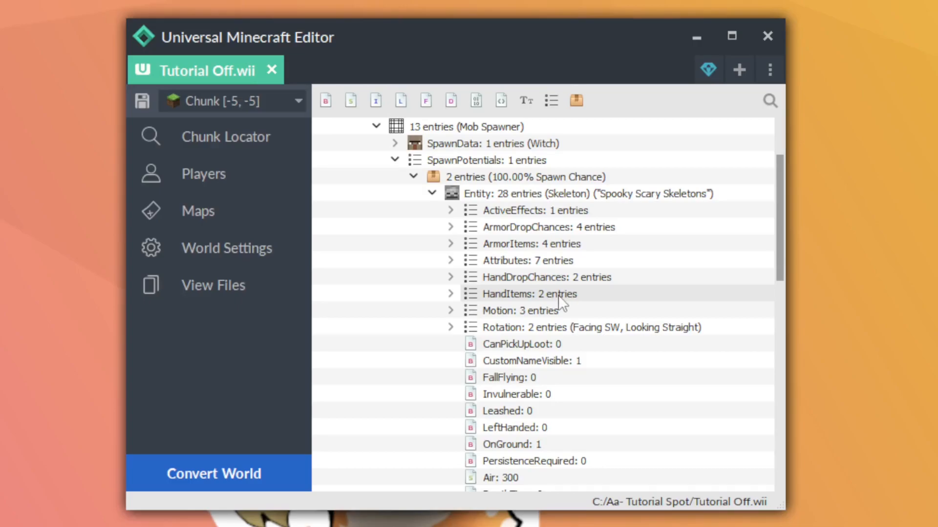
Open the player's data and expand the Monster Spawner item in the Inventory.
{"action": "scroll", "coordinate": [503, 327], "scroll_direction": "up", "scroll_amount": 3}
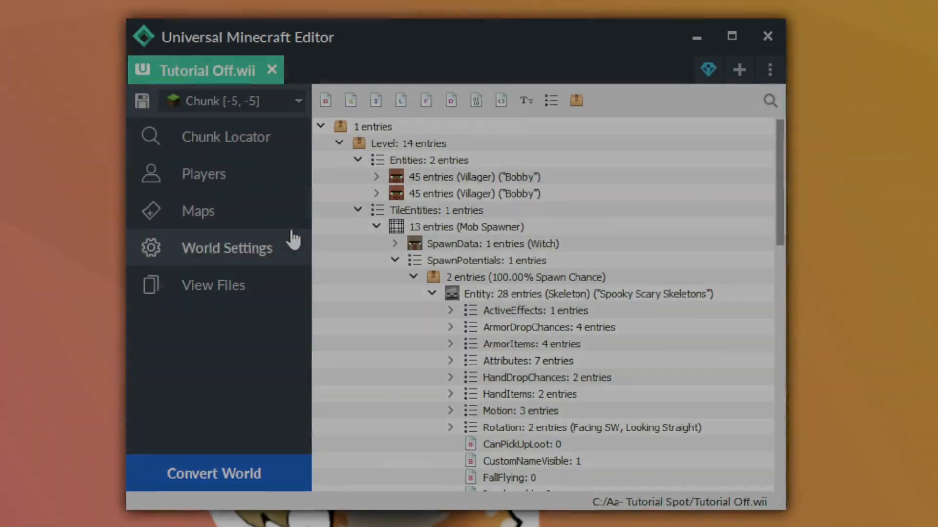
{"action": "left_click", "coordinate": [233, 185]}
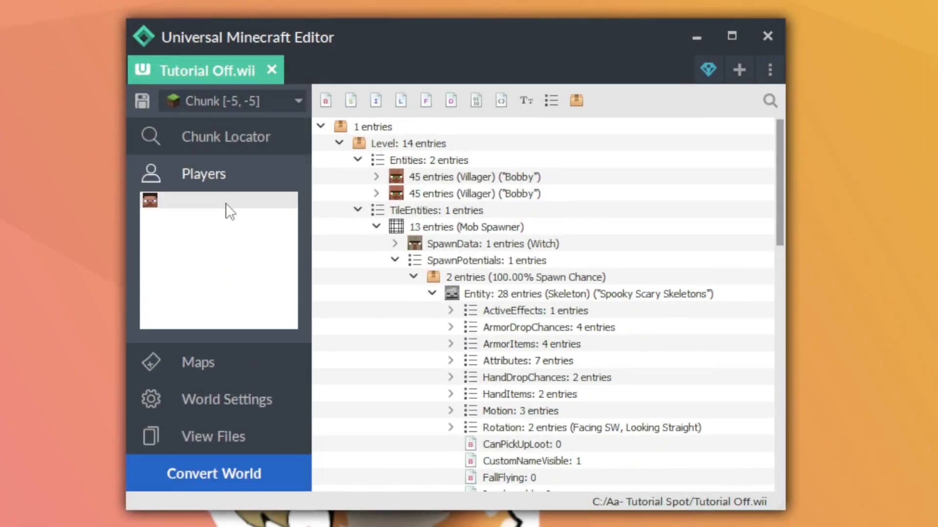
{"action": "left_click", "coordinate": [187, 202]}
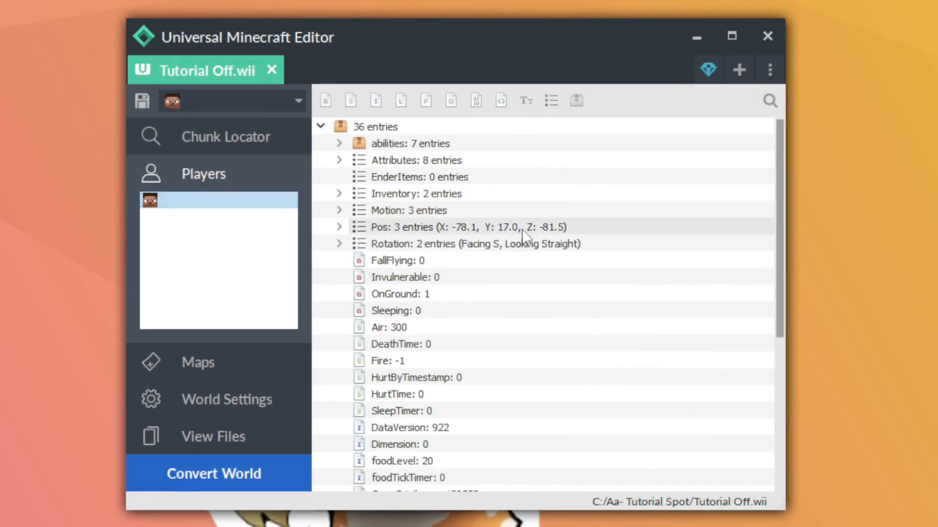
{"action": "left_click", "coordinate": [506, 210]}
{"action": "left_click", "coordinate": [341, 194]}
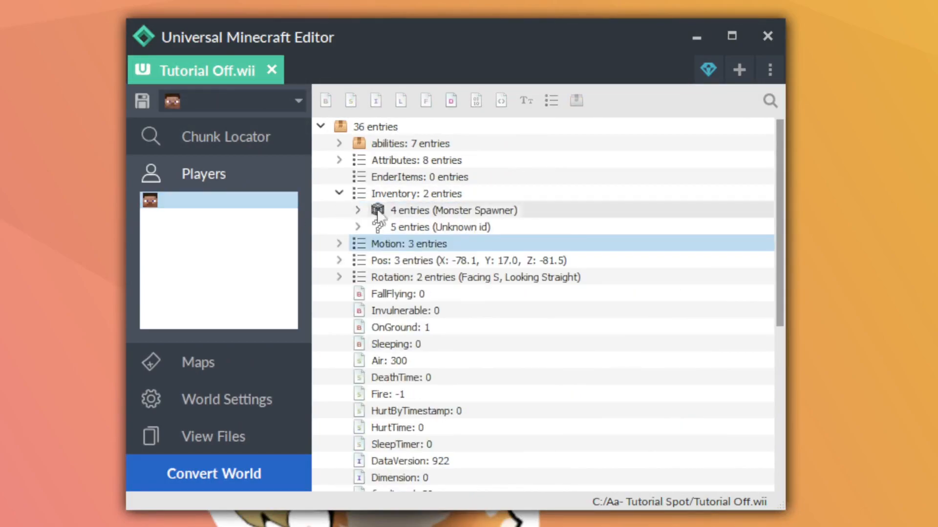
{"action": "left_click", "coordinate": [408, 211]}
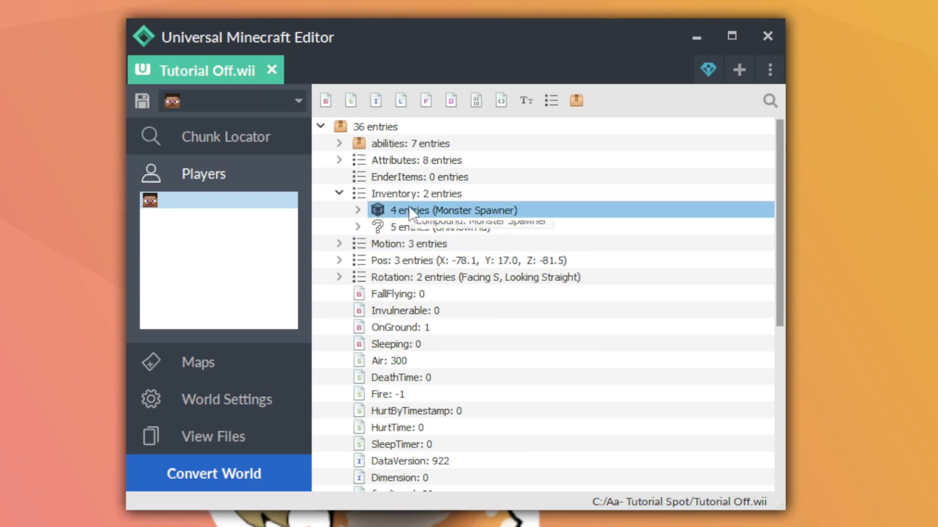
{"action": "left_click", "coordinate": [358, 210]}
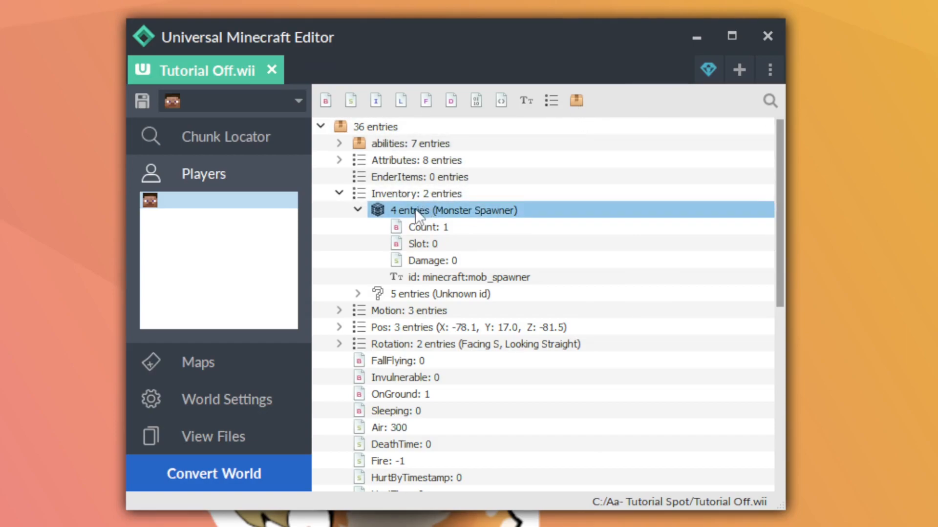
Add a compound named tag to the Monster Spawner item, with a compound named BlockEntityTag inside it.
{"action": "left_click", "coordinate": [571, 104]}
{"action": "type", "text": "tag"}
{"action": "key", "text": "Return"}
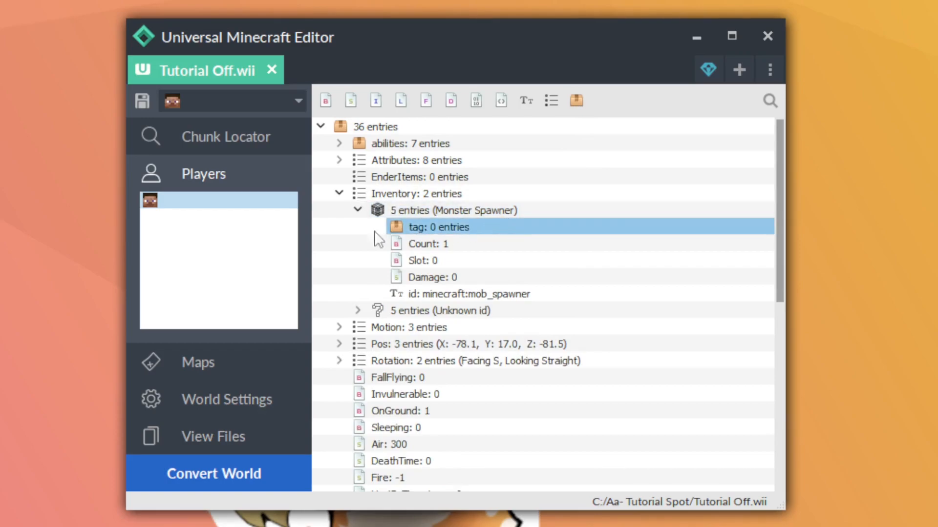
{"action": "left_click", "coordinate": [576, 103]}
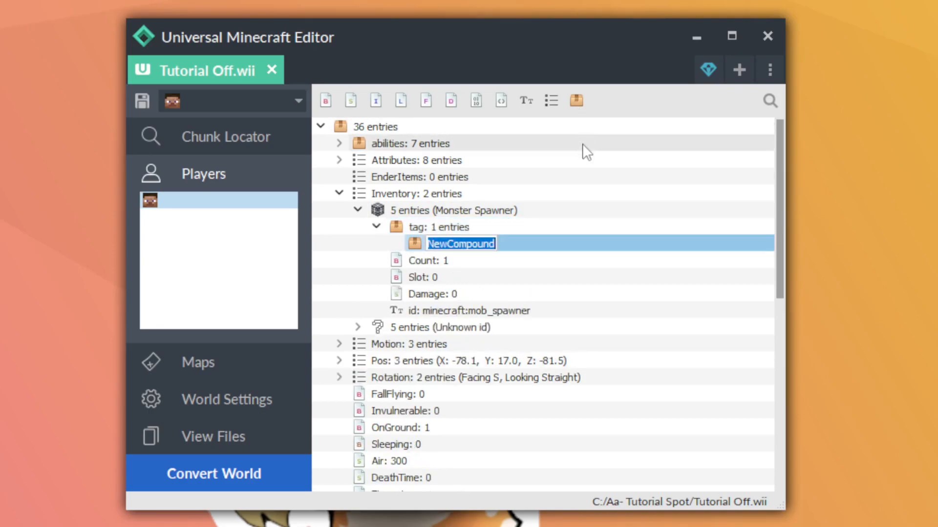
{"action": "type", "text": "Block"}
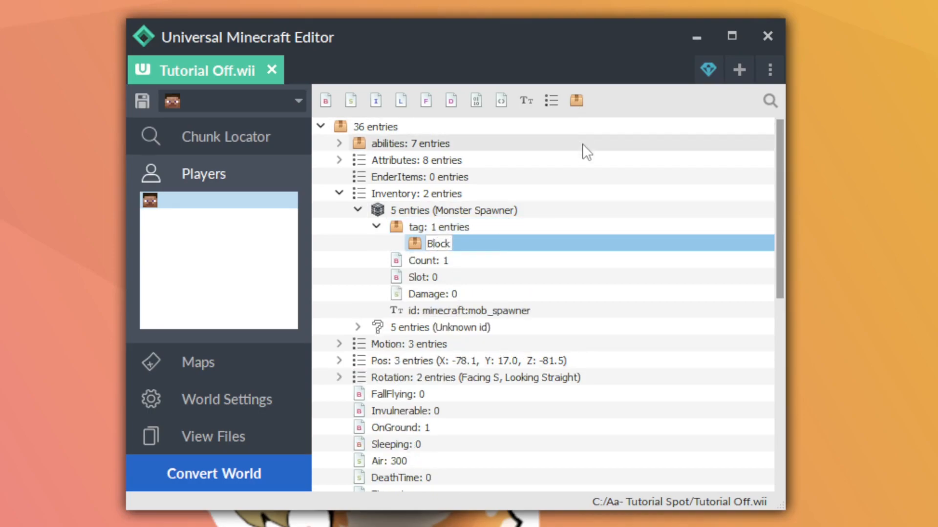
{"action": "type", "text": "EntityTag"}
{"action": "key", "text": "Return"}
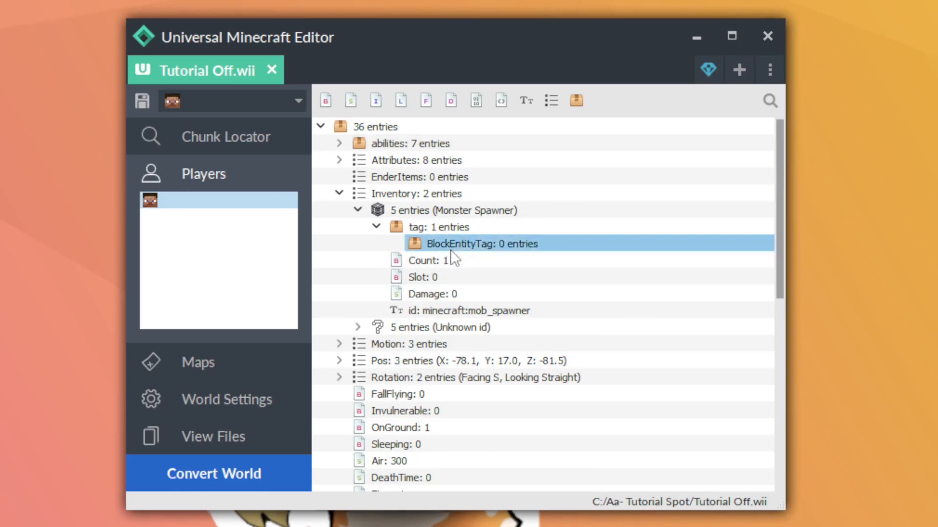
Reopen chunk [-5, -5] and copy the Mob Spawner's entries from SpawnData through SpawnRange.
{"action": "left_click", "coordinate": [276, 151]}
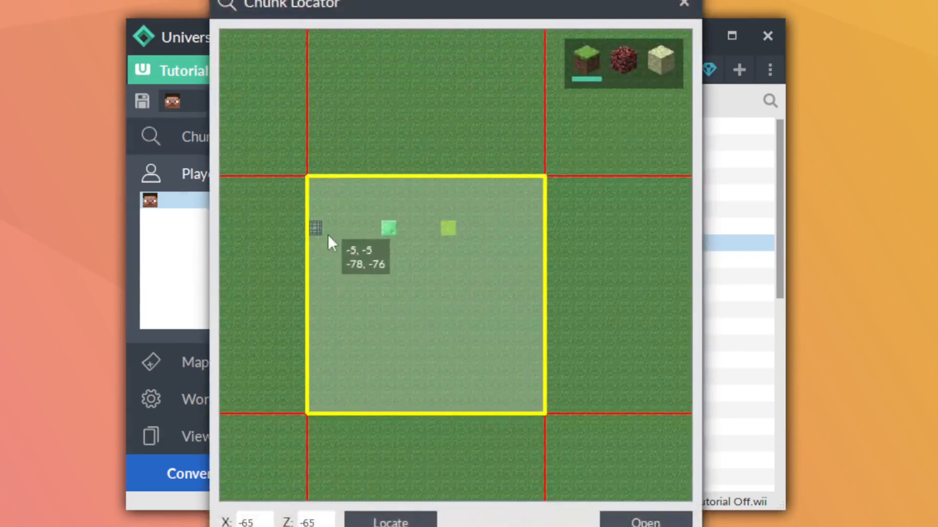
{"action": "left_click", "coordinate": [646, 522]}
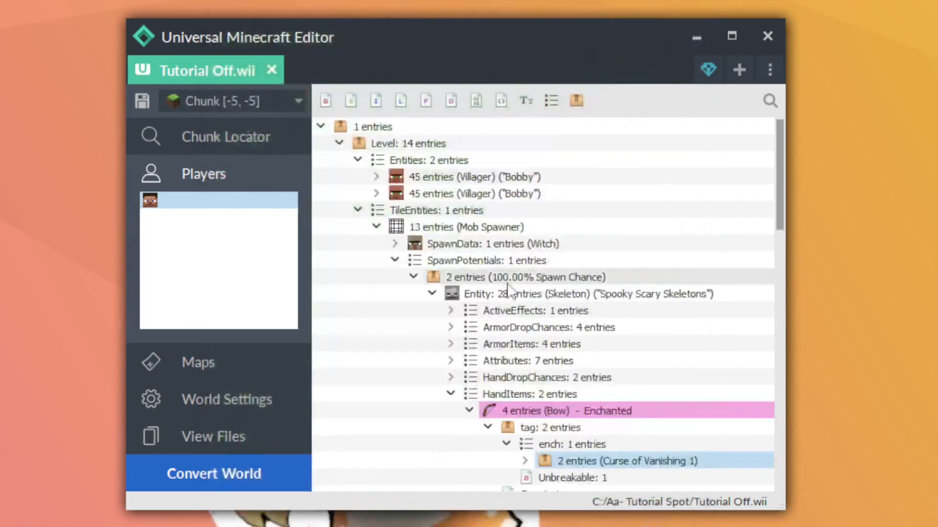
{"action": "left_click", "coordinate": [395, 261]}
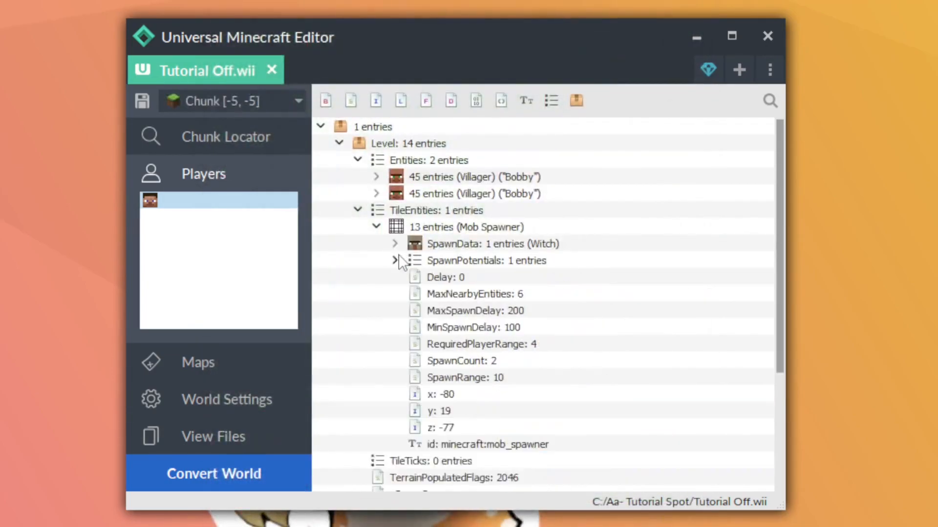
{"action": "left_click", "coordinate": [447, 242]}
{"action": "left_click_drag", "start_coordinate": [437, 259], "coordinate": [500, 382]}
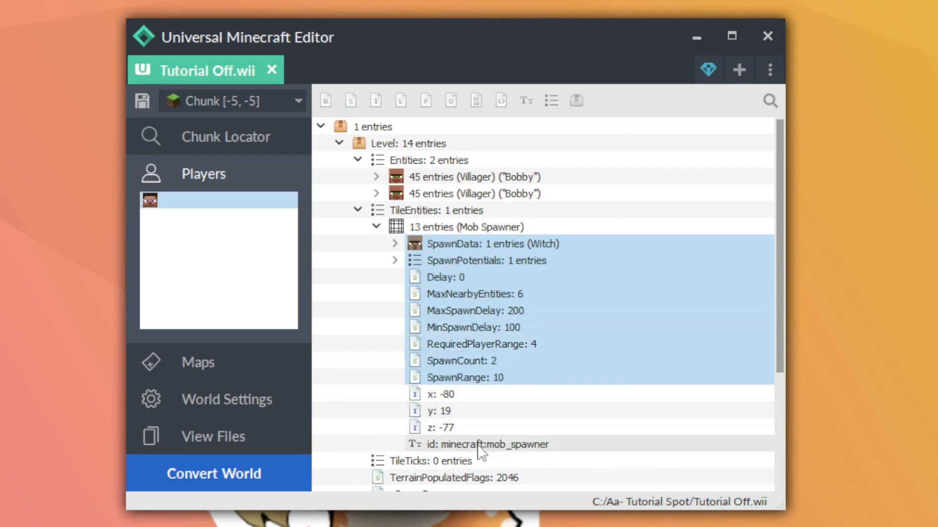
{"action": "right_click", "coordinate": [454, 287]}
{"action": "left_click", "coordinate": [461, 292]}
{"action": "left_click", "coordinate": [455, 276]}
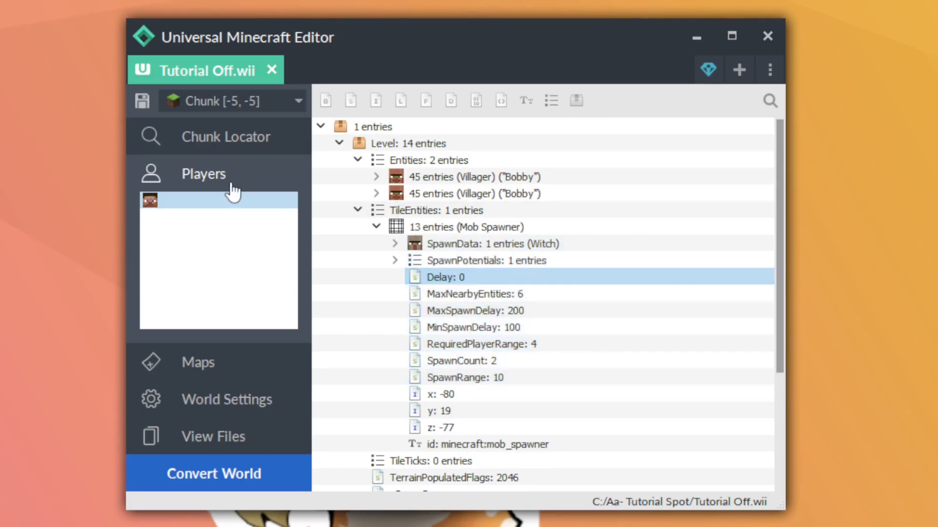
Paste the copied spawner entries into the inventory item's BlockEntityTag and expand it.
{"action": "left_click", "coordinate": [215, 196]}
{"action": "left_click", "coordinate": [439, 244]}
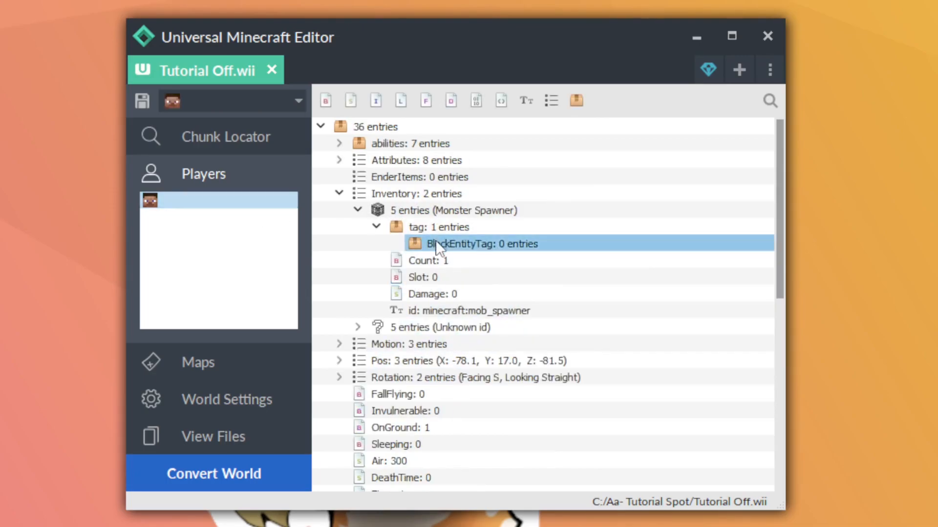
{"action": "right_click", "coordinate": [486, 246]}
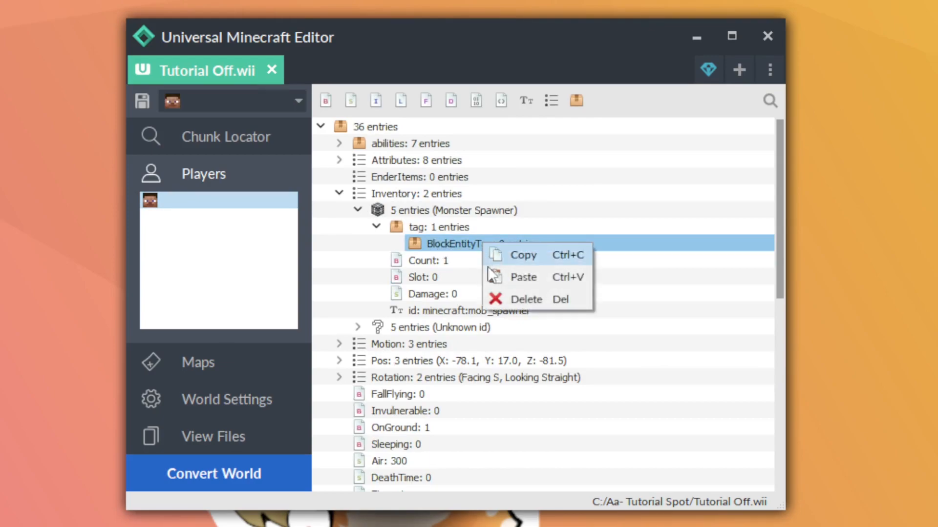
{"action": "left_click", "coordinate": [490, 275]}
{"action": "left_click", "coordinate": [394, 243]}
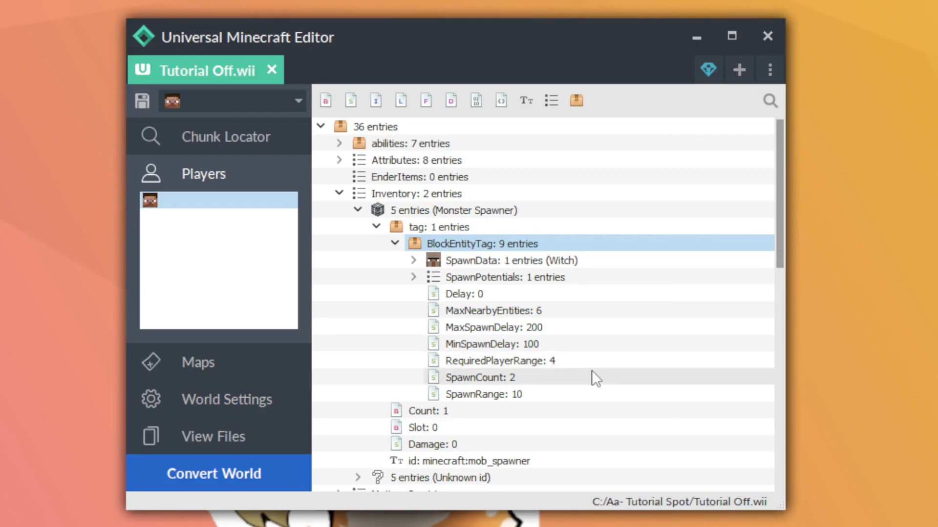
Duplicate the Skeleton entry within the inventory spawner's SpawnPotentials list.
{"action": "left_click", "coordinate": [543, 277]}
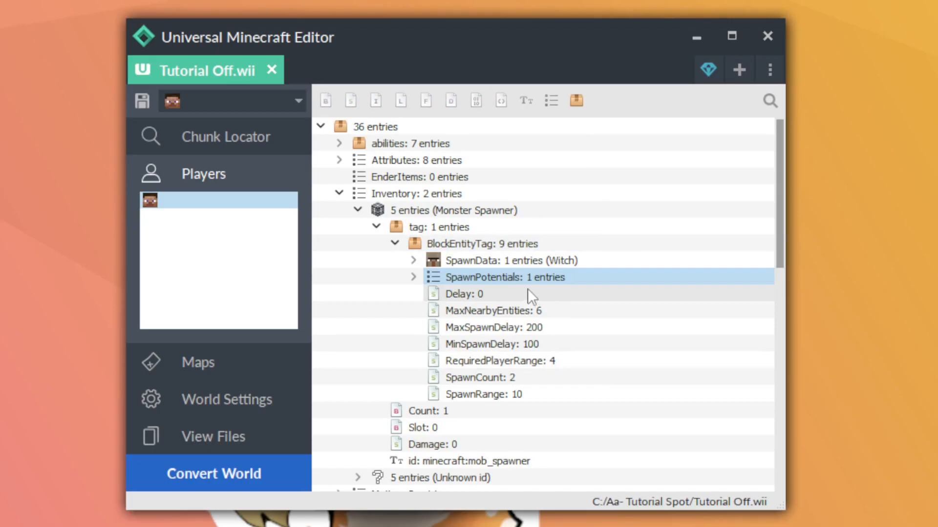
{"action": "left_click", "coordinate": [521, 261]}
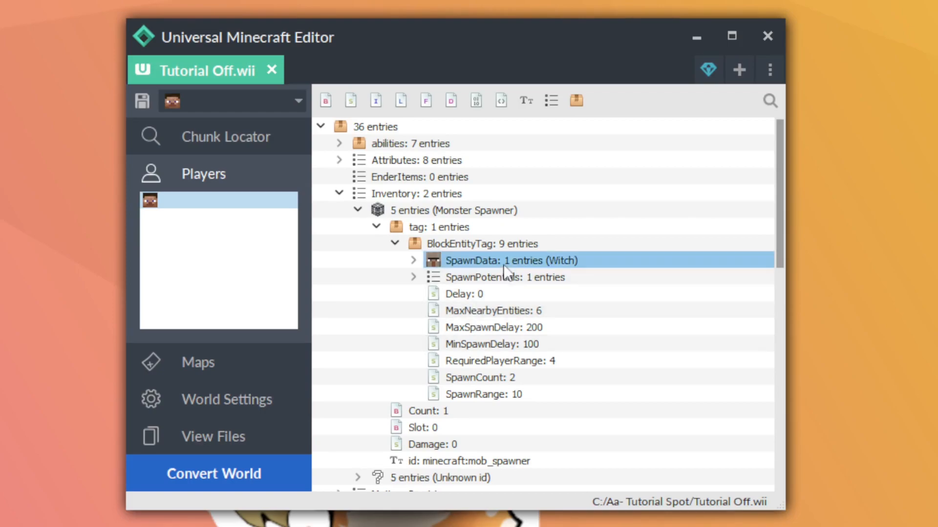
{"action": "left_click", "coordinate": [414, 277]}
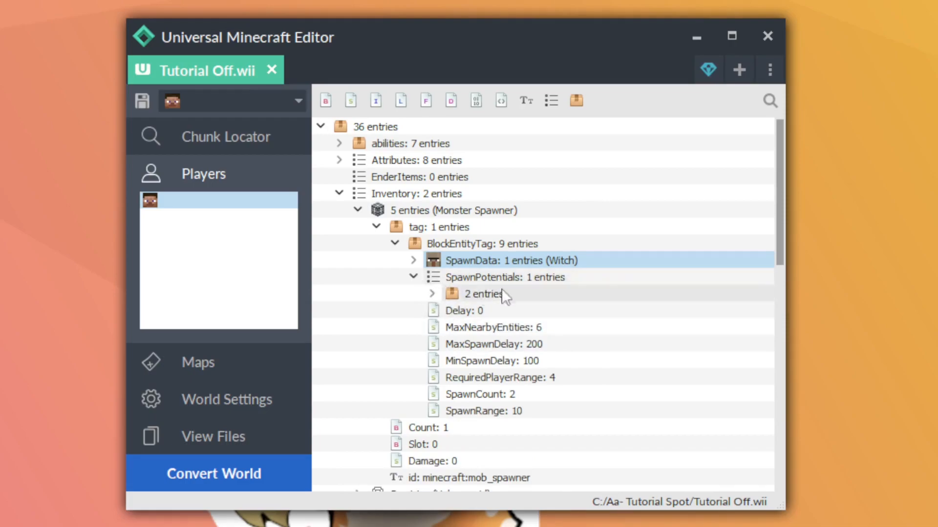
{"action": "left_click", "coordinate": [435, 296]}
{"action": "left_click", "coordinate": [489, 293]}
{"action": "left_click", "coordinate": [493, 276]}
{"action": "key", "text": "ctrl+v"}
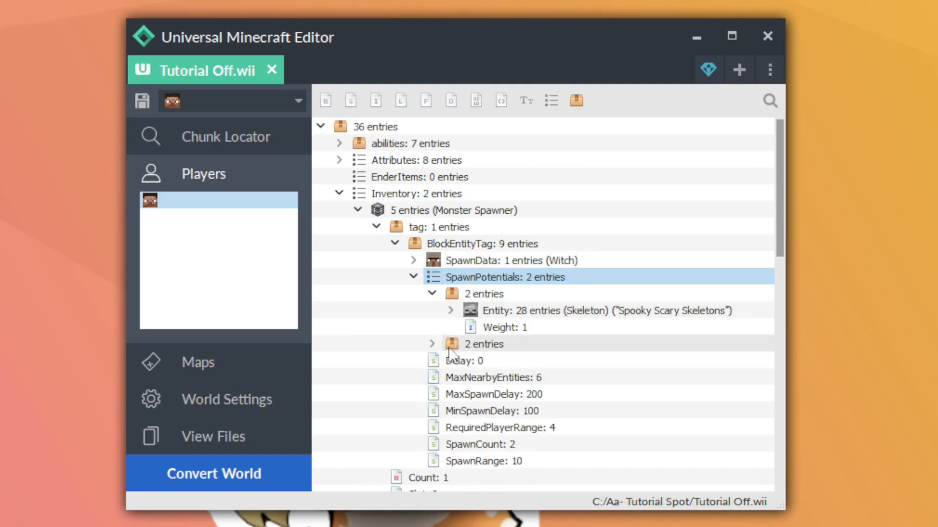
Change the id of the duplicated SpawnPotentials entity to minecraft:wither_skeleton.
{"action": "left_click", "coordinate": [432, 344]}
{"action": "left_click", "coordinate": [451, 361]}
{"action": "scroll", "coordinate": [593, 372], "scroll_direction": "down", "scroll_amount": 9}
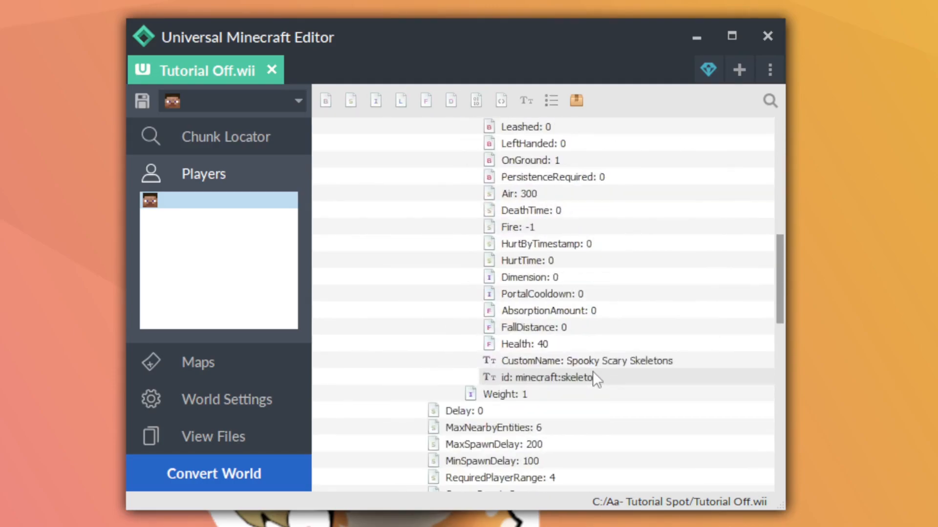
{"action": "double_click", "coordinate": [618, 375]}
{"action": "key", "text": "End"}
{"action": "key", "text": "BackSpace"}
{"action": "key", "text": "BackSpace"}
{"action": "key", "text": "BackSpace"}
{"action": "key", "text": "BackSpace"}
{"action": "key", "text": "BackSpace"}
{"action": "key", "text": "BackSpace"}
{"action": "key", "text": "BackSpace"}
{"action": "key", "text": "BackSpace"}
{"action": "type", "text": "wither_skeleton"}
{"action": "key", "text": "Return"}
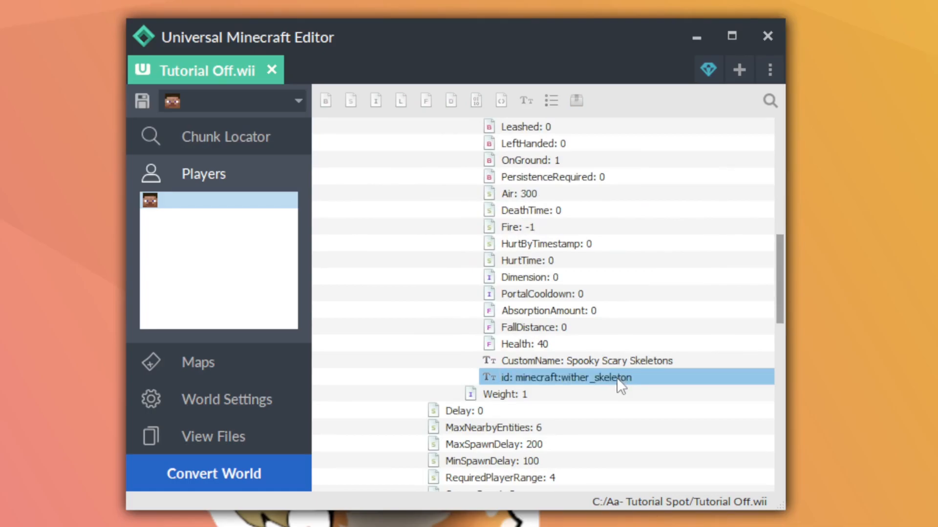
Delete the first item in the Wither Skeleton's HandItems list and add an empty compound to the list in its place.
{"action": "scroll", "coordinate": [528, 362], "scroll_direction": "down", "scroll_amount": 1}
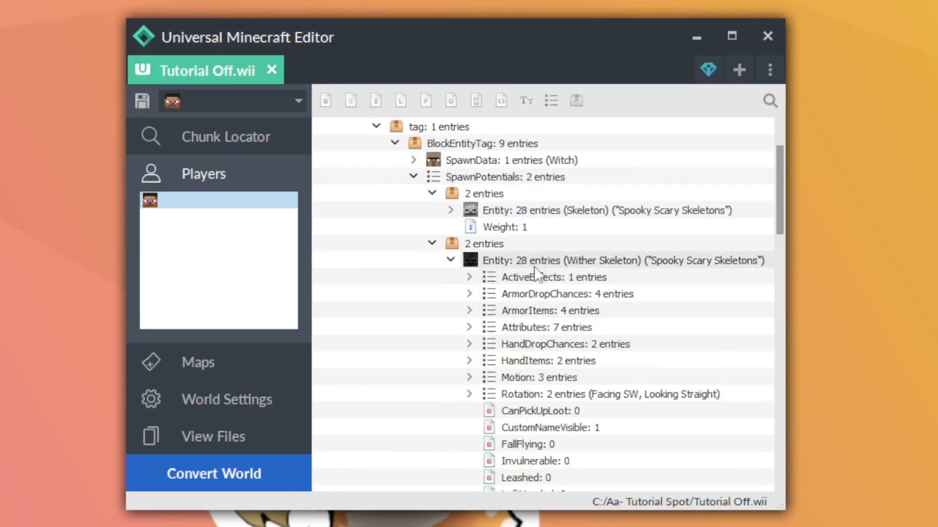
{"action": "left_click", "coordinate": [469, 394]}
{"action": "left_click", "coordinate": [469, 395]}
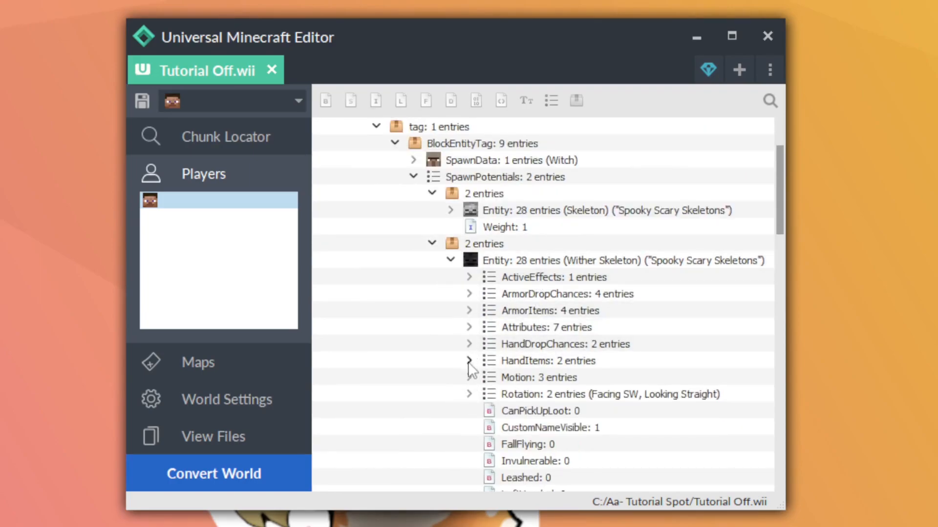
{"action": "left_click", "coordinate": [468, 360]}
{"action": "left_click", "coordinate": [552, 383]}
{"action": "right_click", "coordinate": [554, 383]}
{"action": "left_click", "coordinate": [569, 433]}
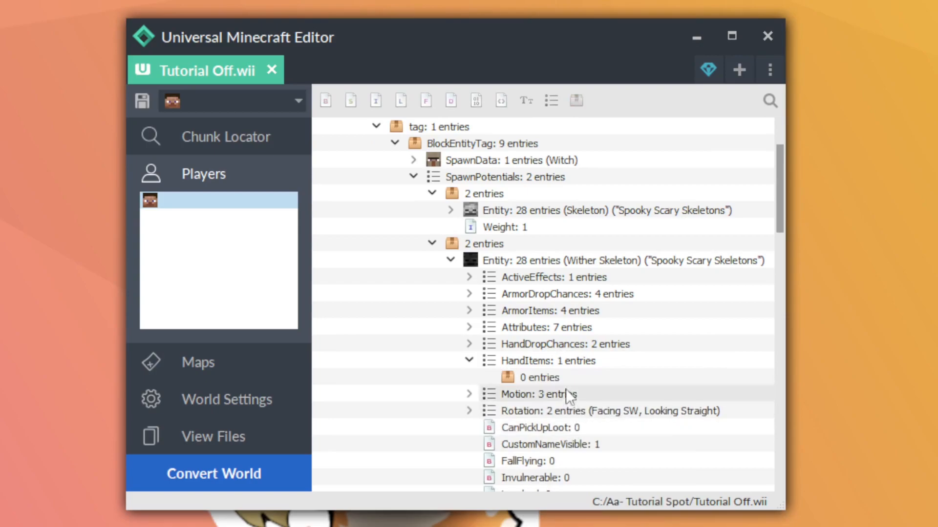
{"action": "left_click", "coordinate": [555, 361]}
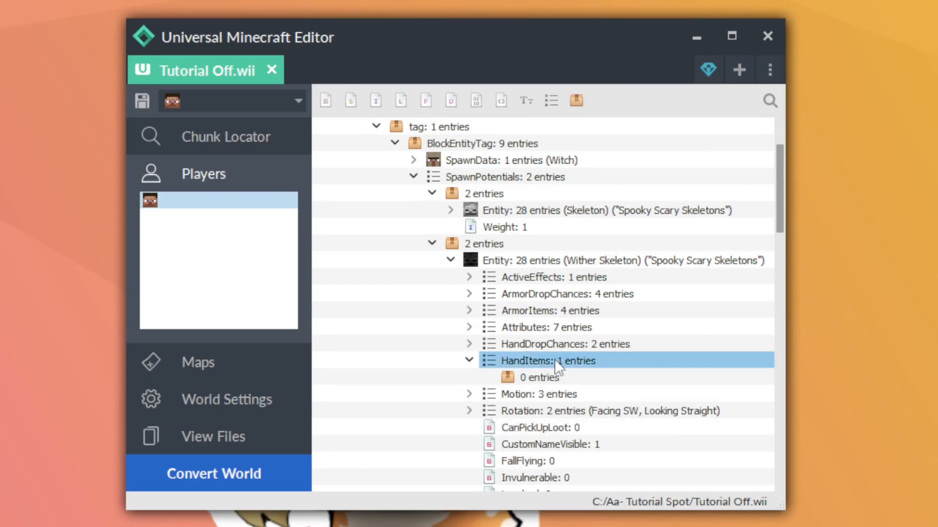
{"action": "left_click", "coordinate": [578, 101]}
{"action": "left_click", "coordinate": [469, 360]}
Check the Wither Skeleton's armor and hand drops, and collapse the entity.
{"action": "right_click", "coordinate": [542, 262]}
{"action": "mouse_move", "coordinate": [567, 429]}
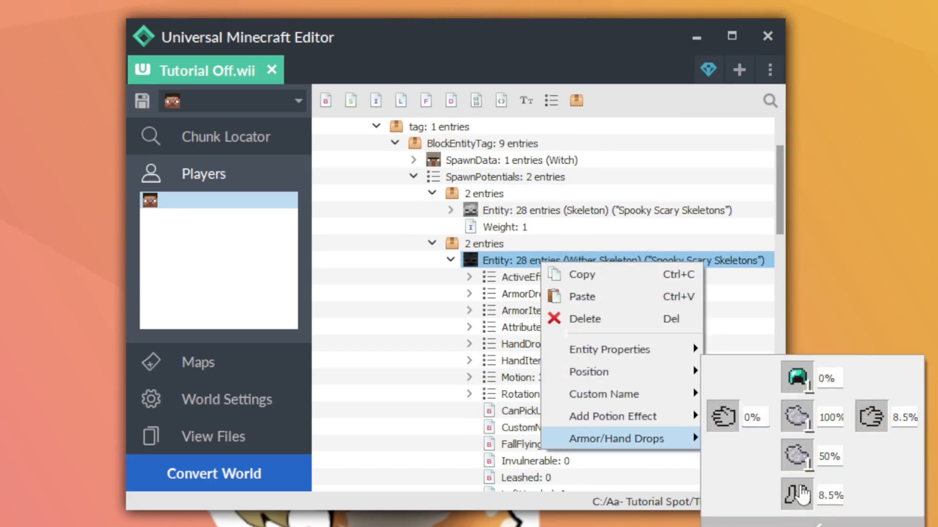
{"action": "left_click", "coordinate": [753, 296]}
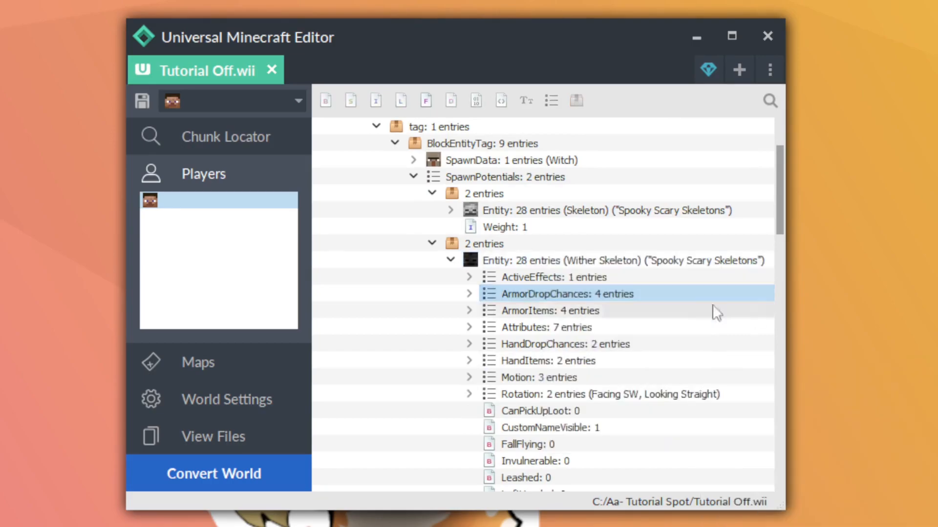
{"action": "scroll", "coordinate": [507, 365], "scroll_direction": "up", "scroll_amount": 1}
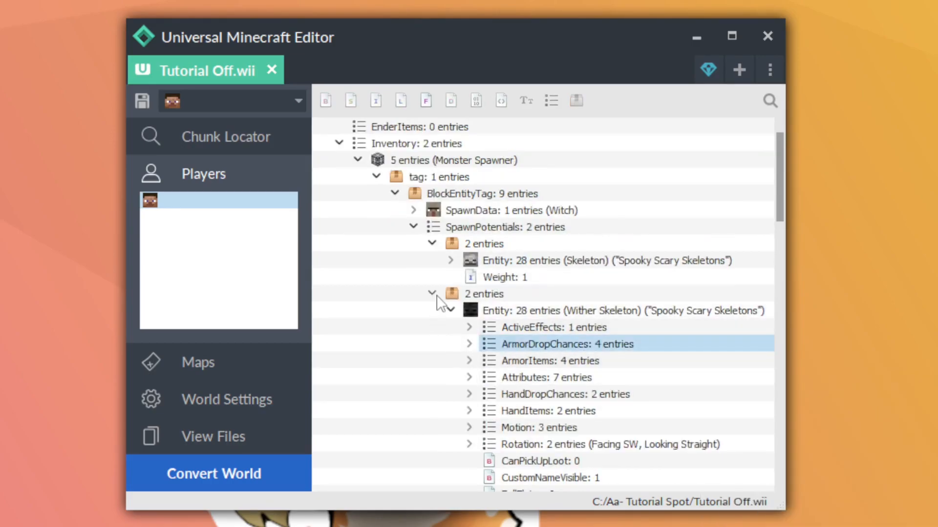
{"action": "left_click", "coordinate": [450, 311]}
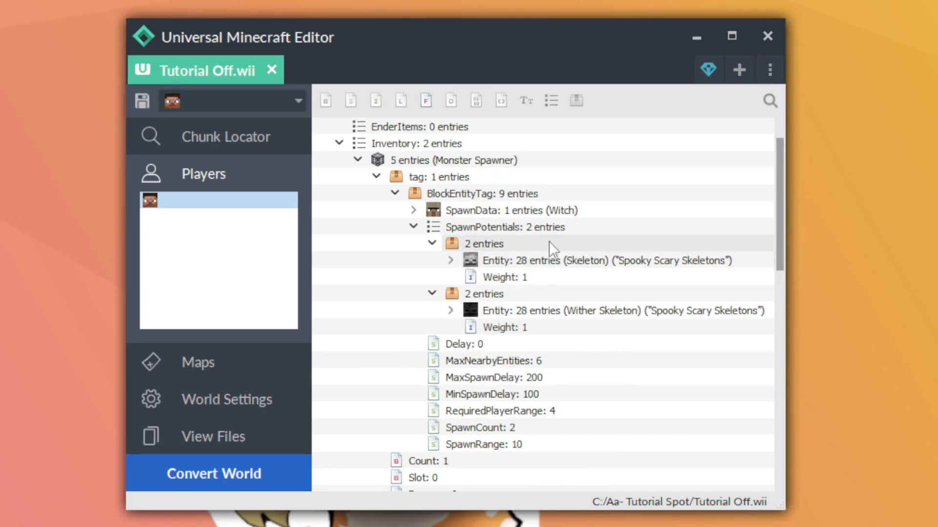
Examine the Vex SpawnData of the first inventory Monster Spawner in the Battlesnap WAVES world, including its ActiveEffects and Attributes.
{"action": "left_click", "coordinate": [425, 212]}
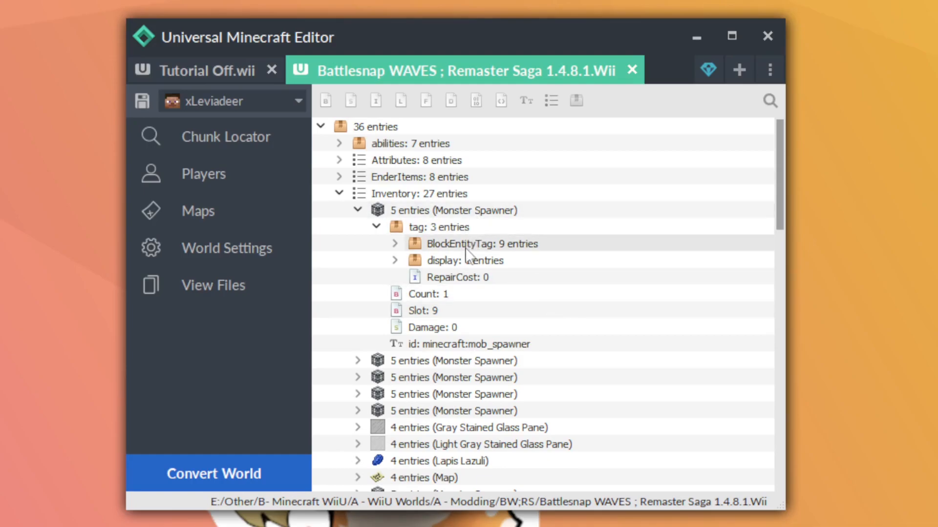
{"action": "double_click", "coordinate": [414, 244]}
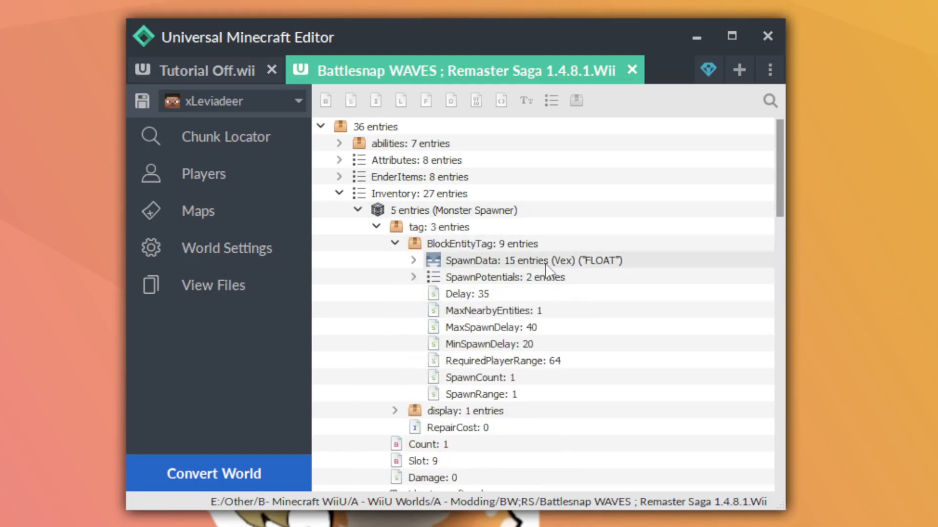
{"action": "left_click", "coordinate": [414, 261]}
{"action": "double_click", "coordinate": [580, 277]}
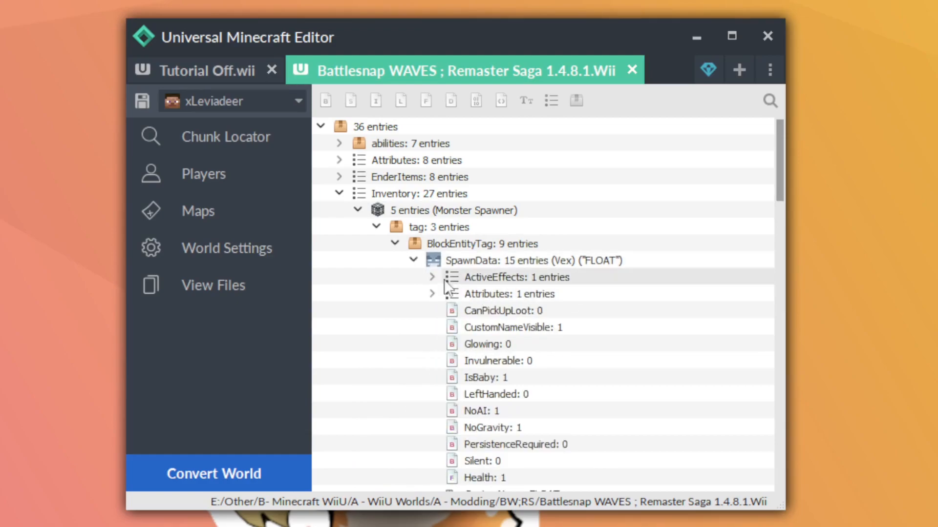
{"action": "left_click", "coordinate": [431, 277]}
{"action": "left_click", "coordinate": [433, 295]}
{"action": "left_click", "coordinate": [451, 310]}
{"action": "left_click", "coordinate": [452, 311]}
{"action": "left_click", "coordinate": [433, 293]}
{"action": "scroll", "coordinate": [542, 325], "scroll_direction": "down", "scroll_amount": 2}
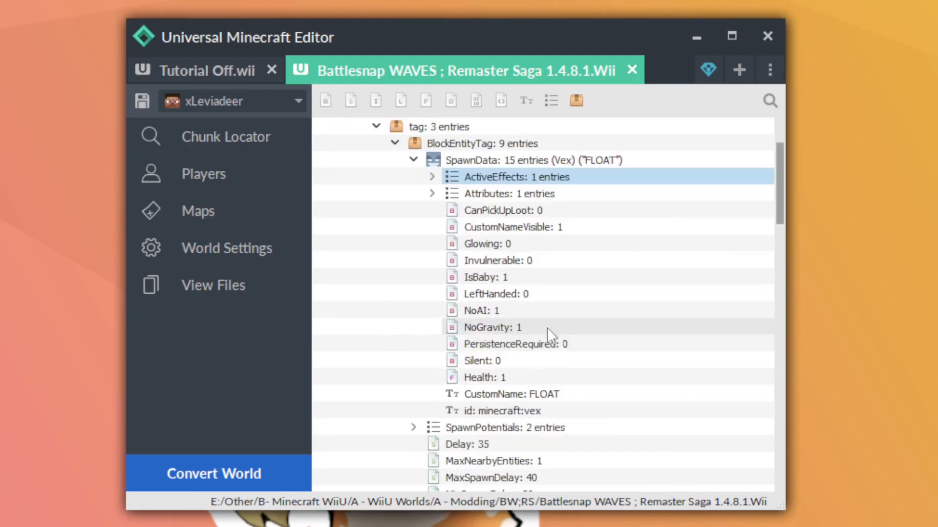
{"action": "scroll", "coordinate": [570, 400], "scroll_direction": "up", "scroll_amount": 1}
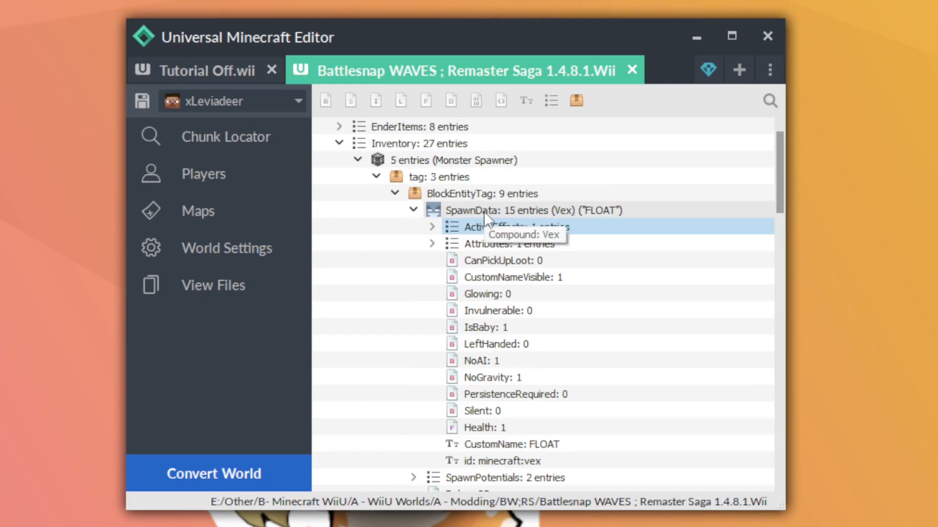
Select the Vex SpawnData, switch to Notepad and copy all of its hex data from FLOAT.txt.
{"action": "left_click", "coordinate": [485, 212]}
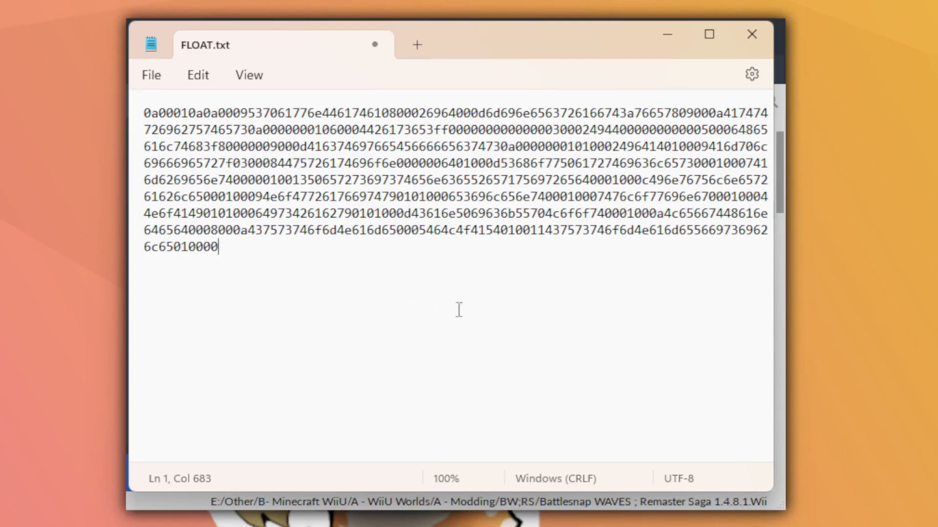
{"action": "key", "text": "ctrl+a"}
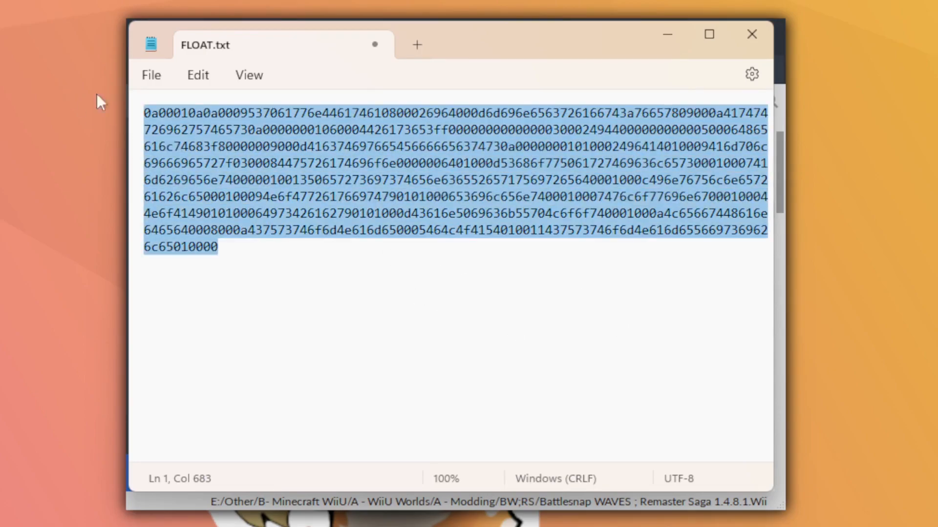
{"action": "right_click", "coordinate": [317, 194]}
{"action": "left_click", "coordinate": [389, 288]}
{"action": "left_click", "coordinate": [667, 34]}
In Tutorial Off.wii, replace the inventory spawner's Witch SpawnData with the copied Vex SpawnData inside BlockEntityTag.
{"action": "left_click", "coordinate": [218, 81]}
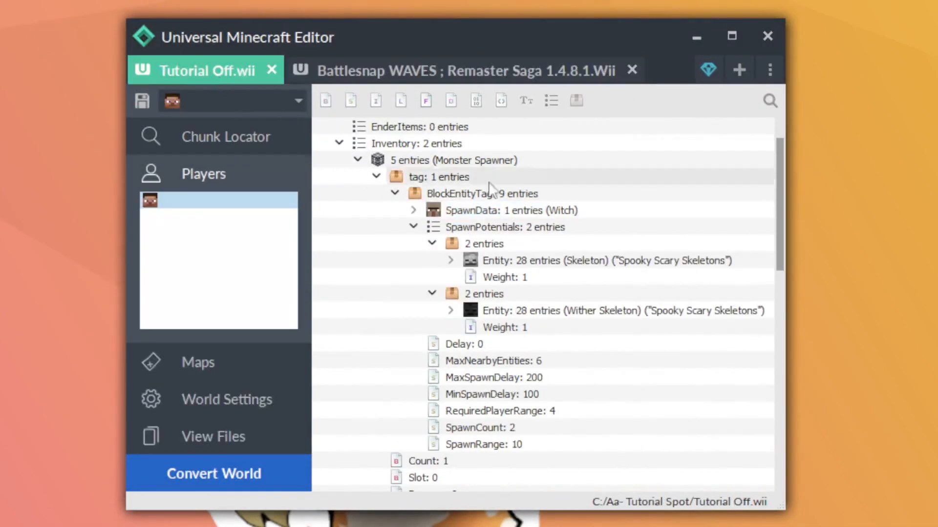
{"action": "left_click", "coordinate": [475, 210]}
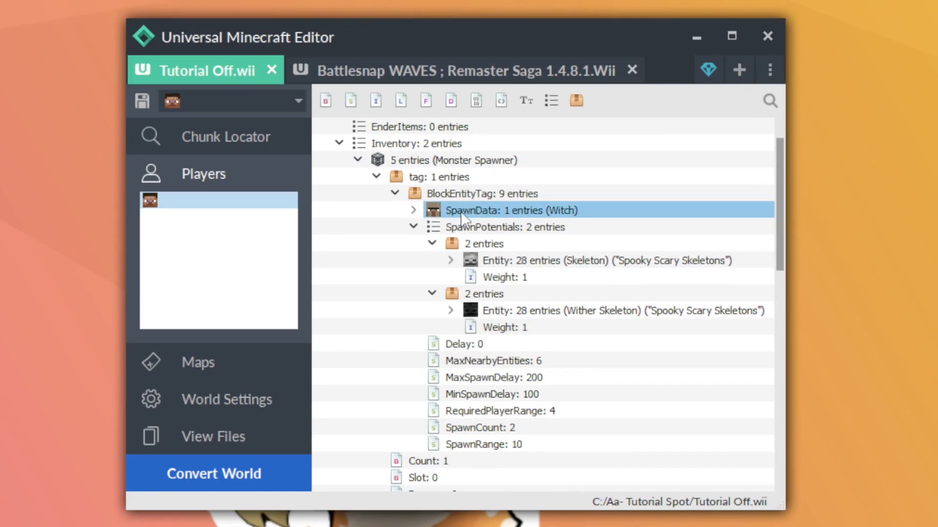
{"action": "right_click", "coordinate": [465, 212]}
{"action": "left_click", "coordinate": [502, 263]}
{"action": "left_click", "coordinate": [491, 193]}
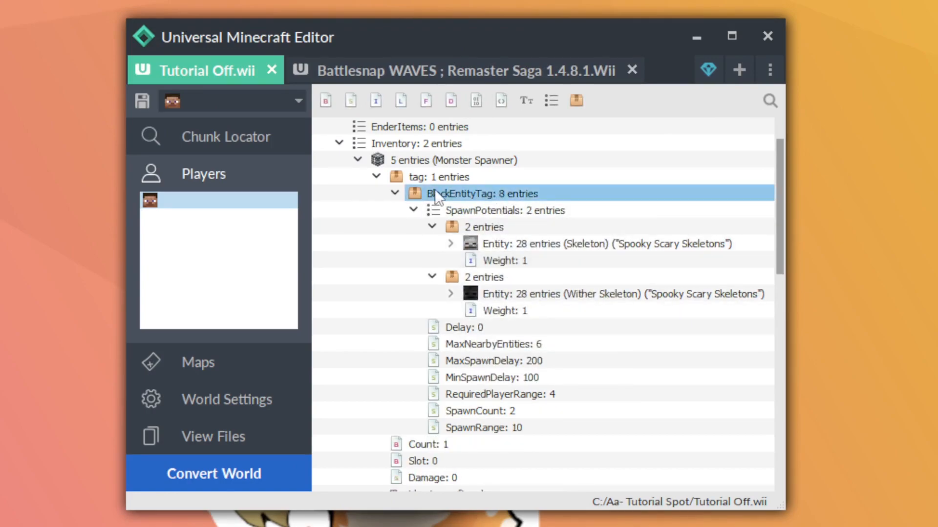
{"action": "right_click", "coordinate": [460, 196]}
{"action": "left_click", "coordinate": [493, 228]}
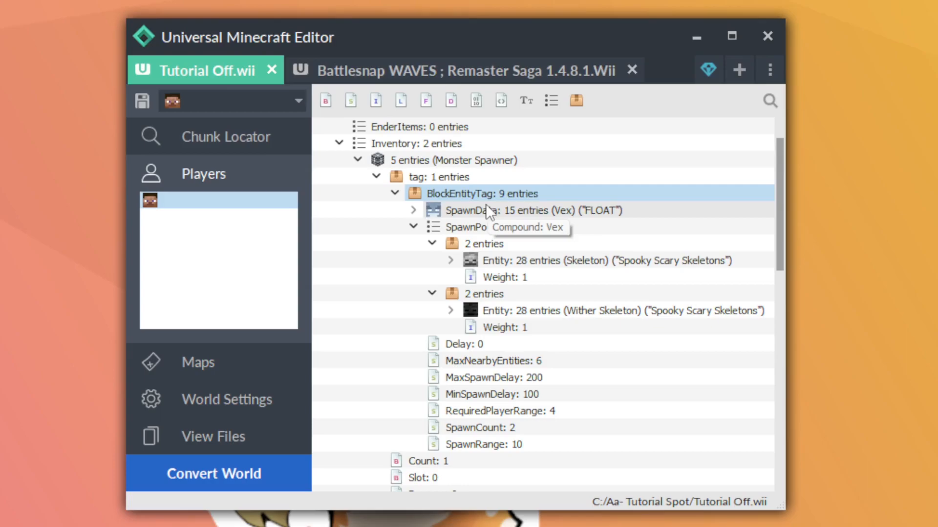
Inspect the entries of the pasted Vex SpawnData and collapse it.
{"action": "left_click", "coordinate": [485, 205]}
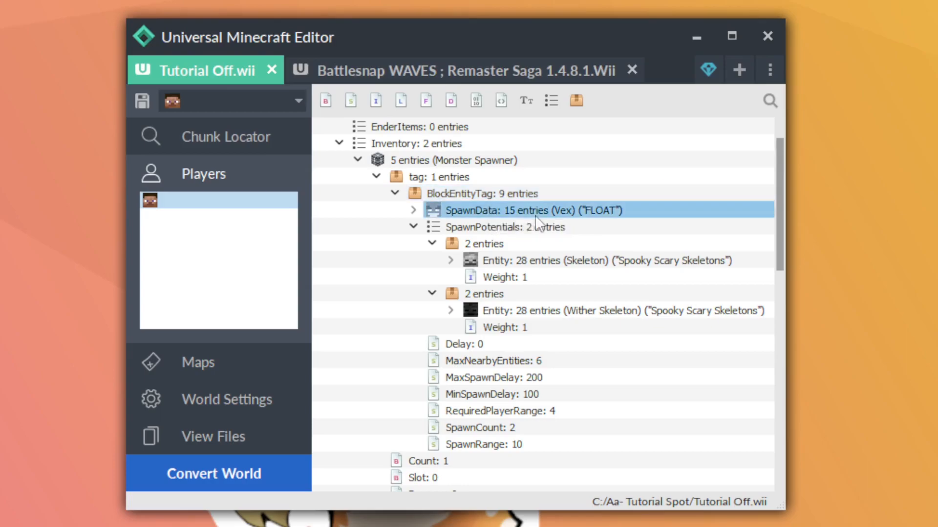
{"action": "left_click", "coordinate": [414, 210]}
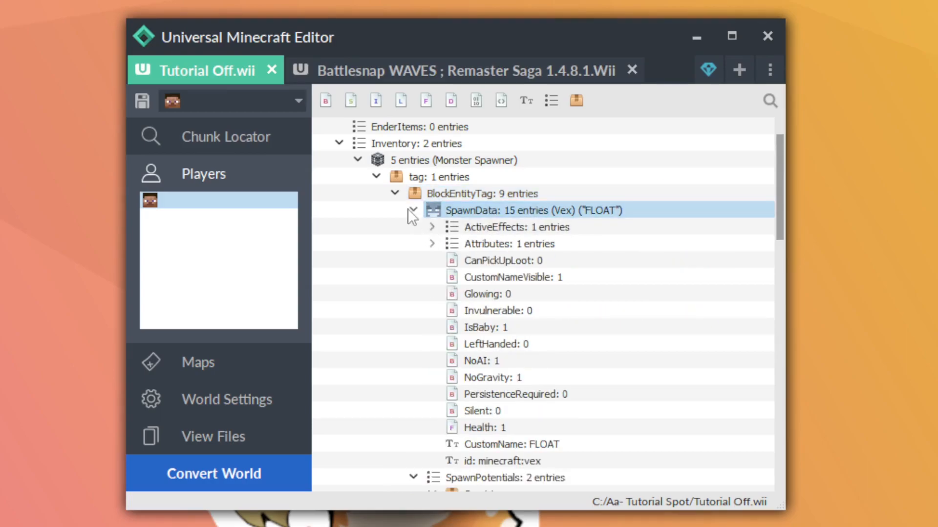
{"action": "left_click", "coordinate": [413, 211]}
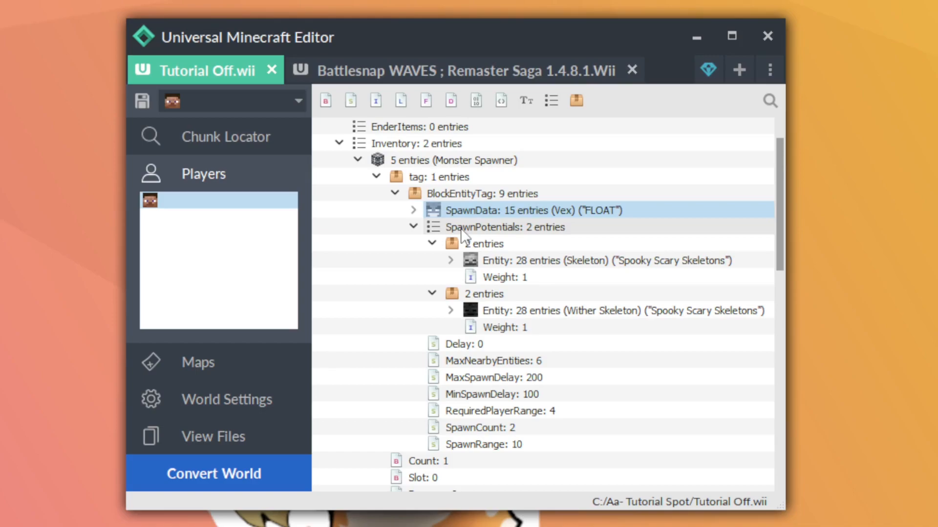
Edit the inventory Monster Spawner item's spawner properties and apply them.
{"action": "right_click", "coordinate": [431, 161]}
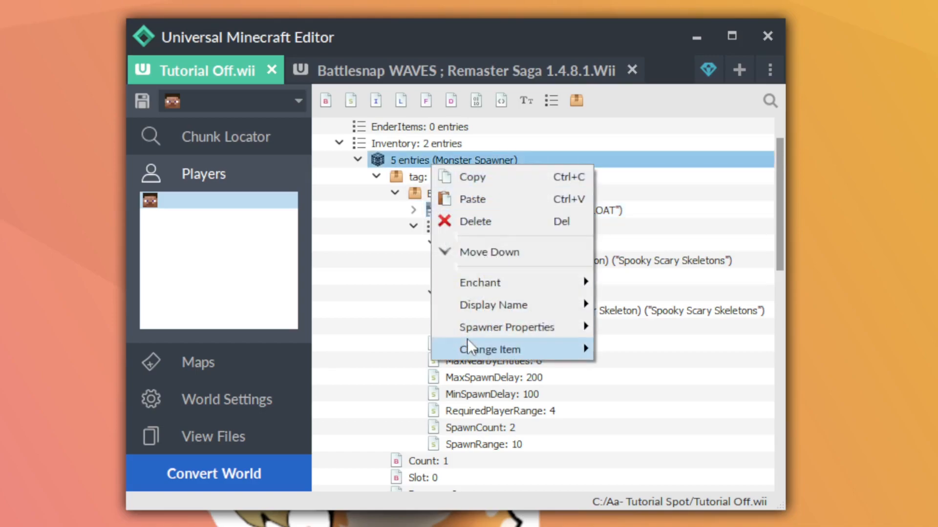
{"action": "mouse_move", "coordinate": [507, 328]}
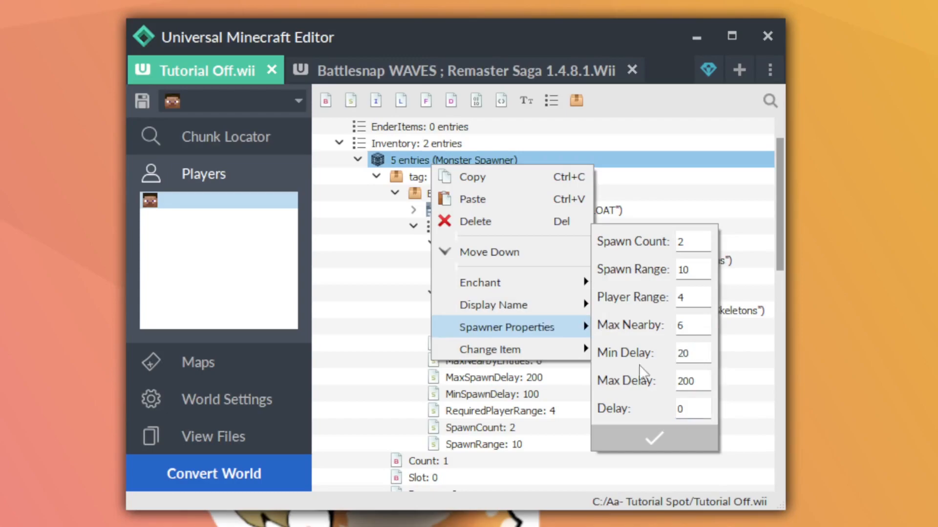
{"action": "type", "text": "4"}
{"action": "left_click", "coordinate": [698, 406]}
{"action": "left_click", "coordinate": [686, 442]}
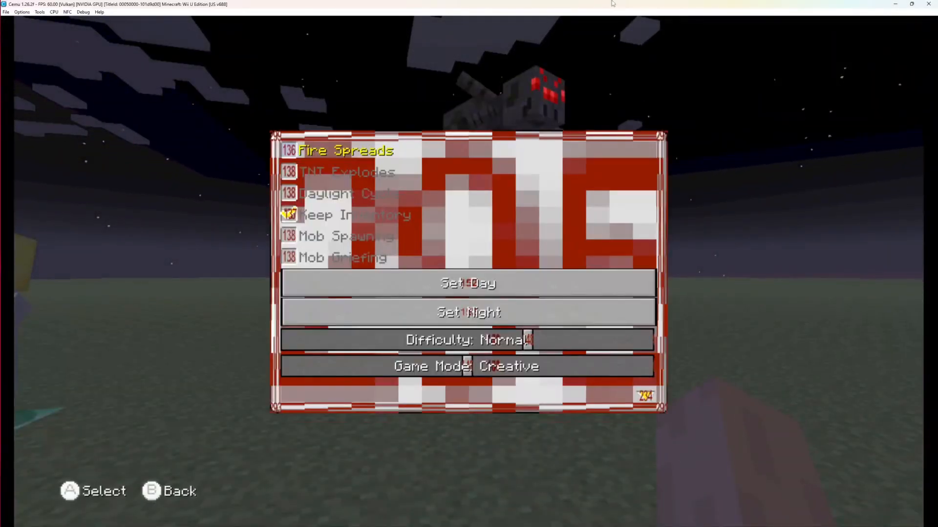
In the Minecraft Wii U game running in Cemu, set the difficulty to Peaceful and back to Normal.
{"action": "key", "text": "Up"}
{"action": "key", "text": "Up"}
{"action": "key", "text": "Left"}
{"action": "key", "text": "Left"}
{"action": "key", "text": "Escape"}
{"action": "key", "text": "Up"}
{"action": "key", "text": "Return"}
{"action": "key", "text": "Up"}
{"action": "key", "text": "Up"}
{"action": "key", "text": "Right"}
{"action": "key", "text": "Right"}
{"action": "key", "text": "Escape"}
{"action": "key", "text": "Escape"}
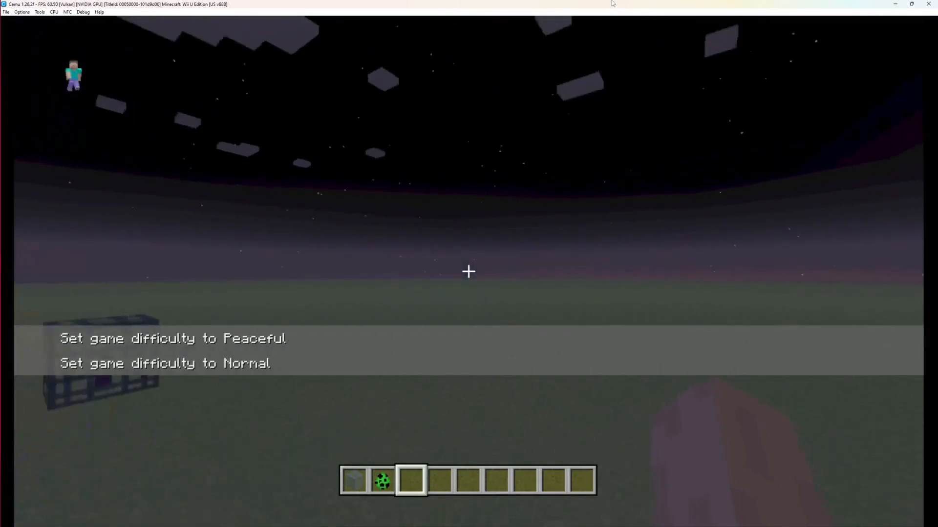
Equip the Monster Spawner from the first hotbar slot and check it in the inventory.
{"action": "key", "text": "1"}
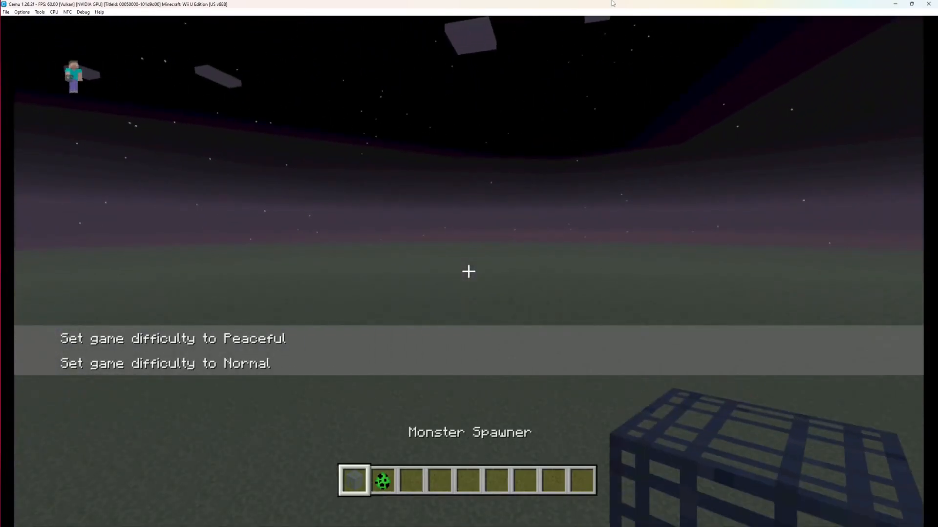
{"action": "key", "text": "e"}
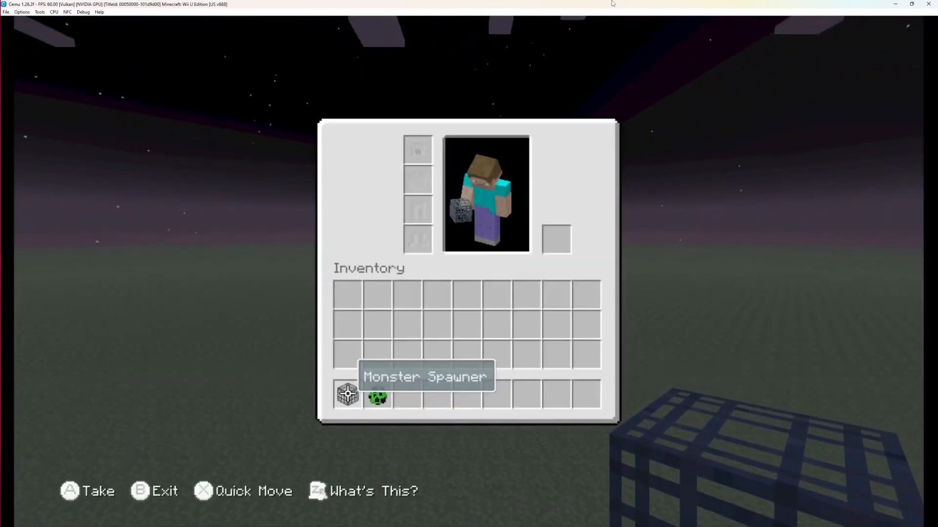
{"action": "key", "text": "e"}
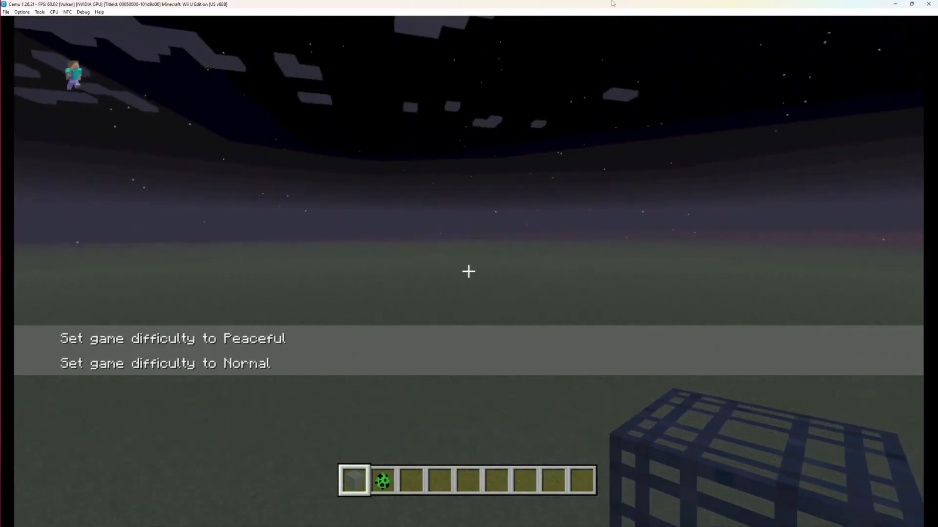